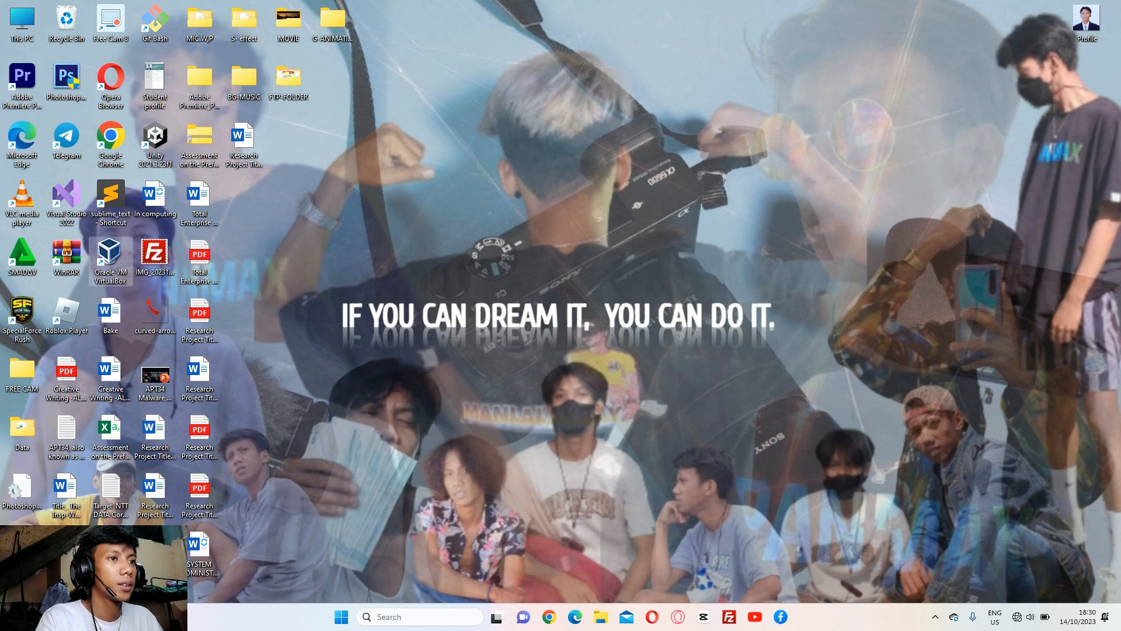
Launch VirtualBox and keep SERVER's Adapter 1 bridged to the Intel(R) Wireless-AC 9461, saving its settings
double_click(111, 257)
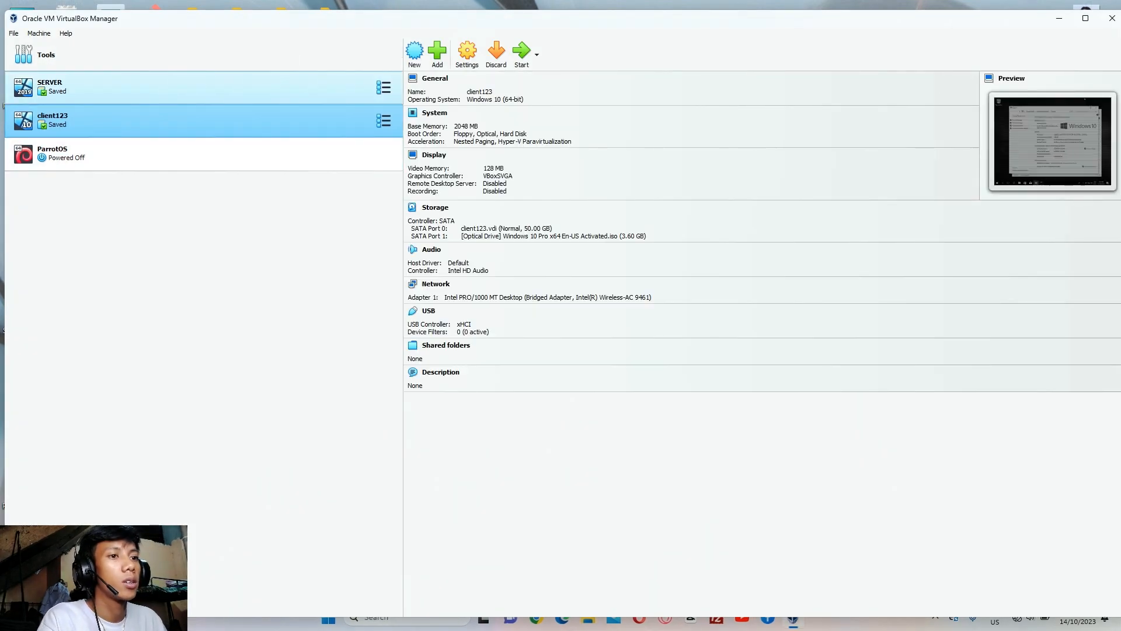
click(295, 83)
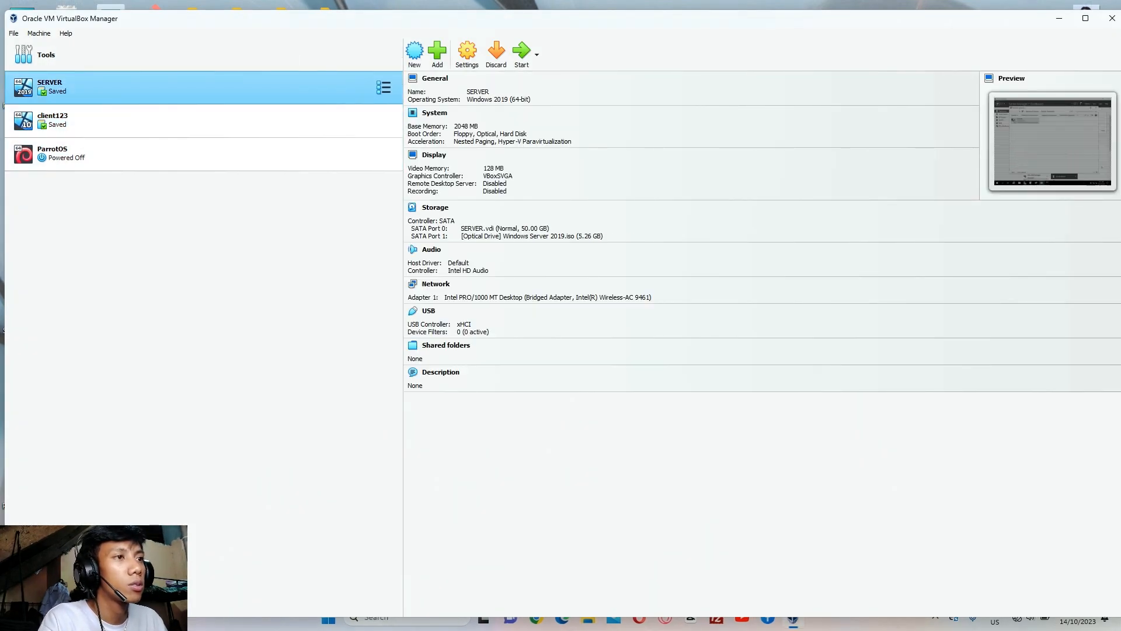
right_click(296, 83)
click(326, 92)
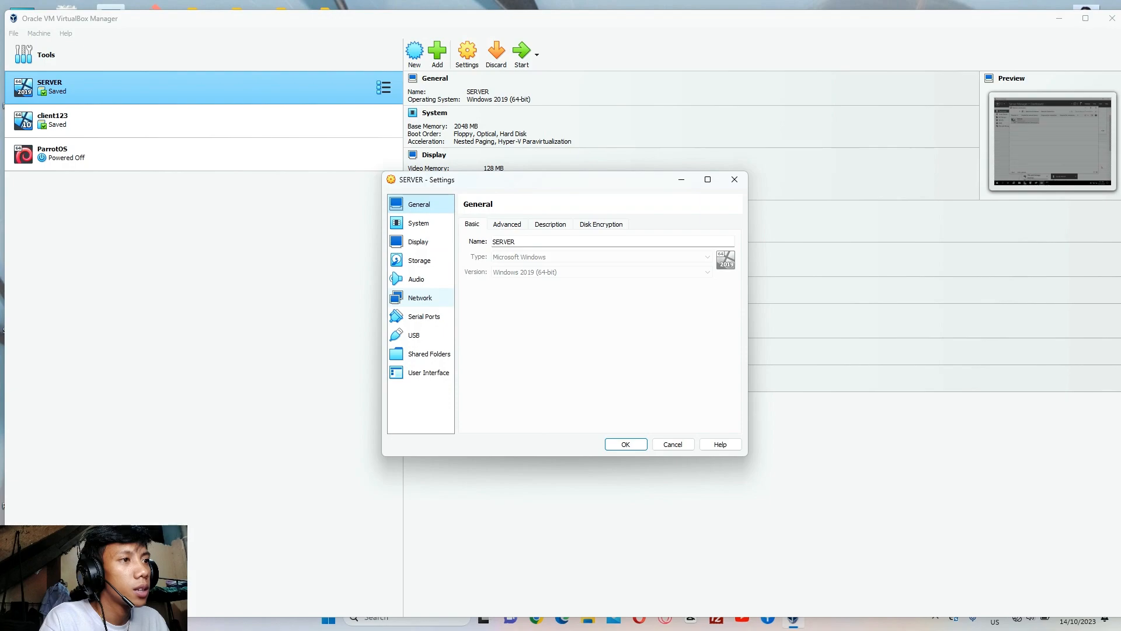
click(420, 298)
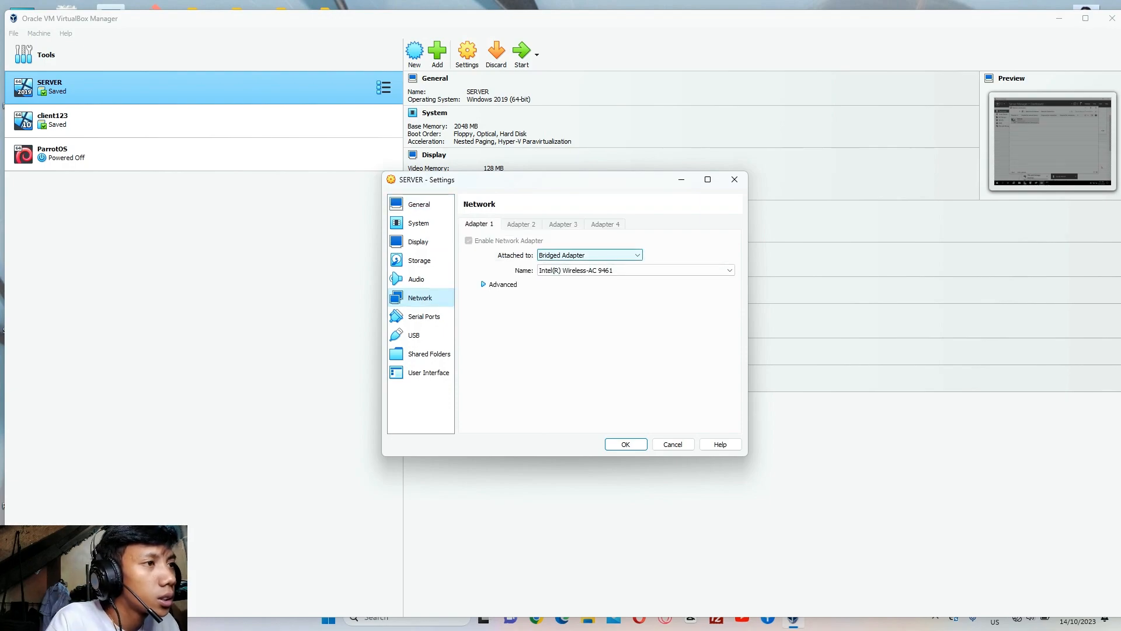
click(587, 255)
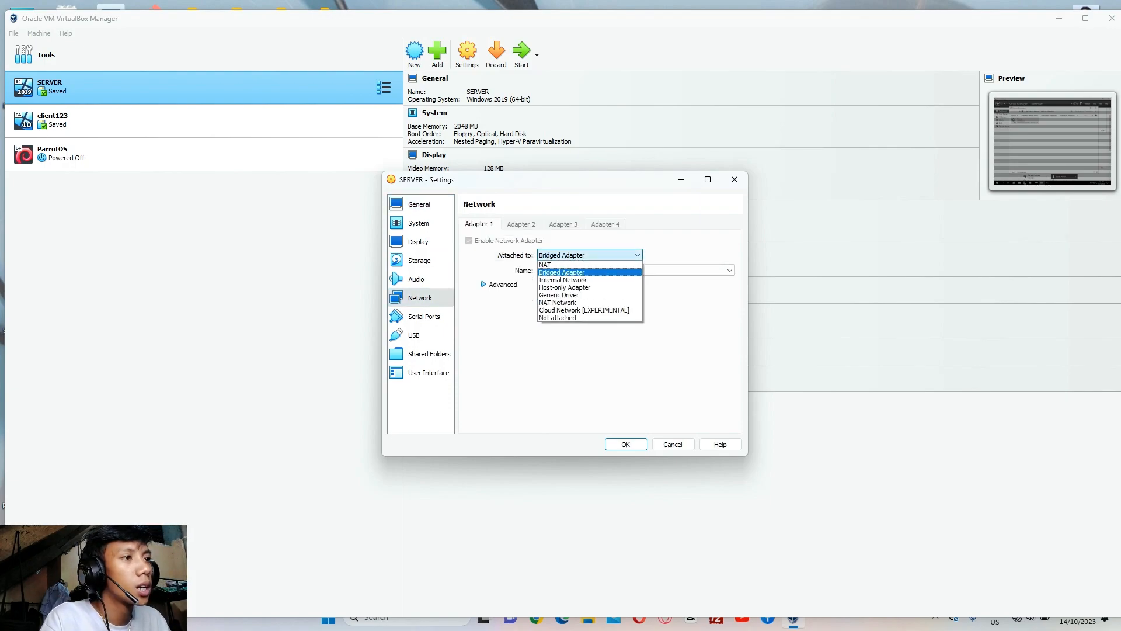
click(561, 272)
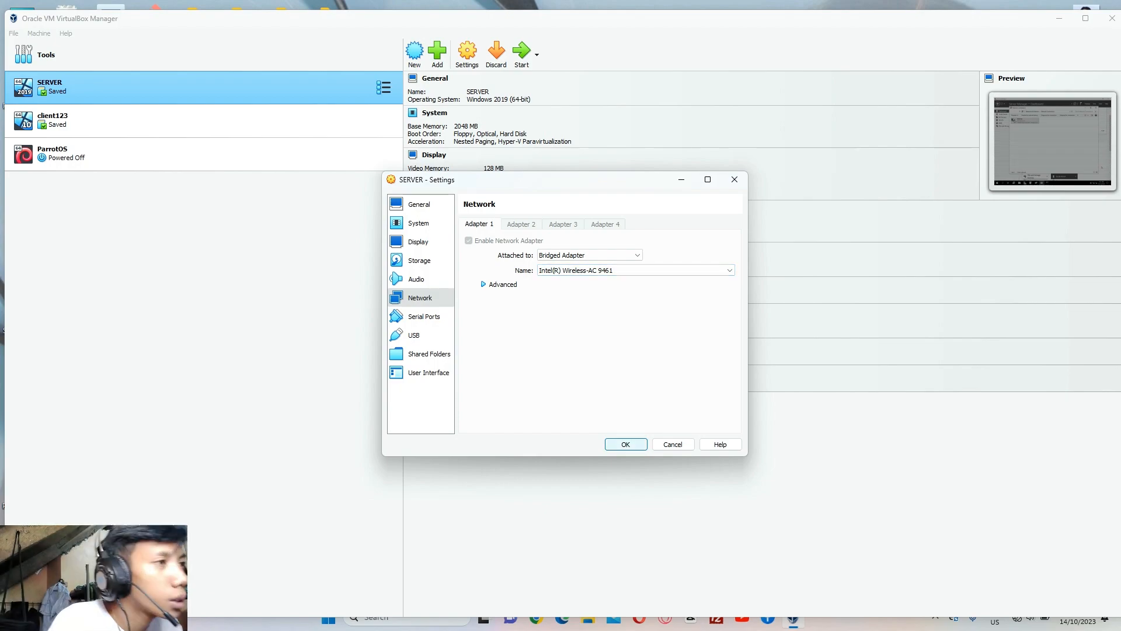
click(625, 444)
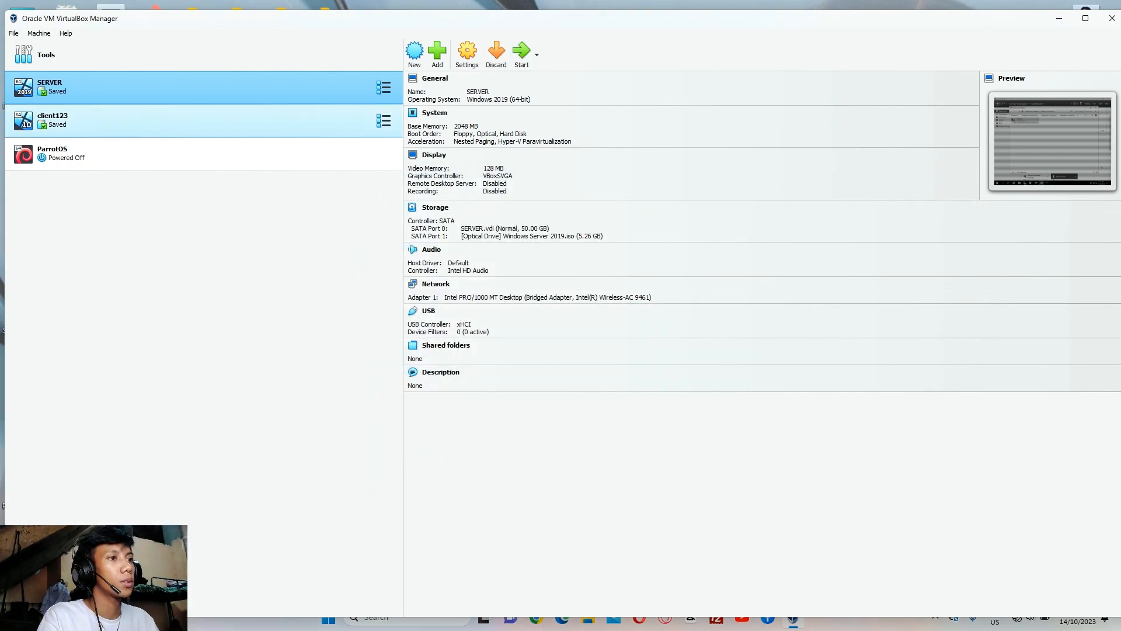
Keep client123's adapter bridged to the Intel(R) Wireless-AC 9461, save it, and start SERVER
click(204, 121)
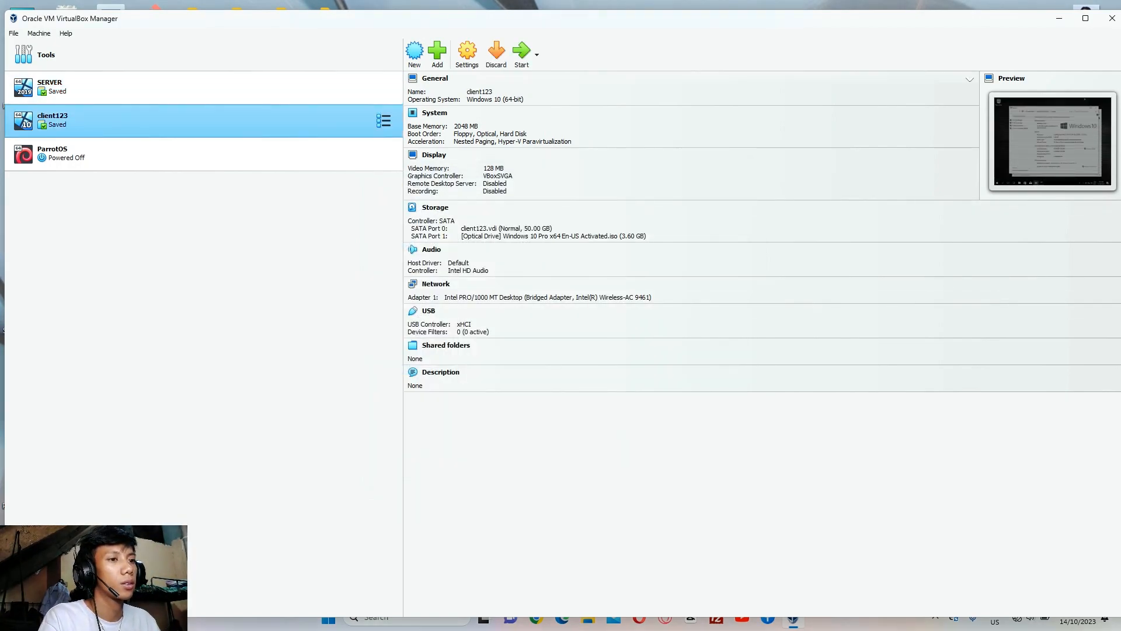
click(467, 54)
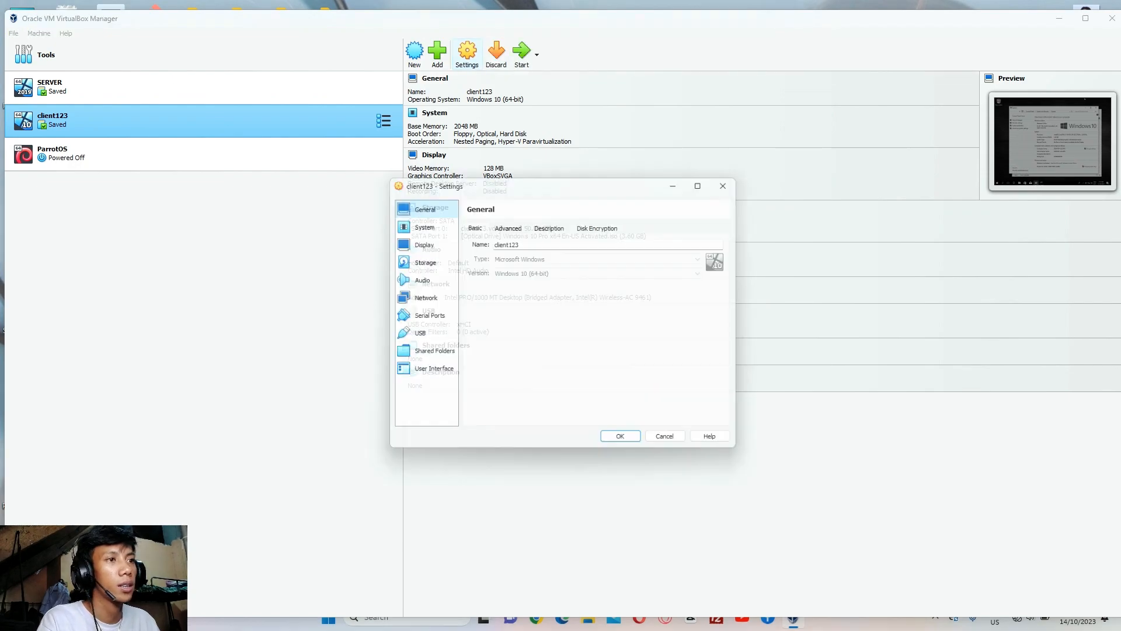
click(420, 298)
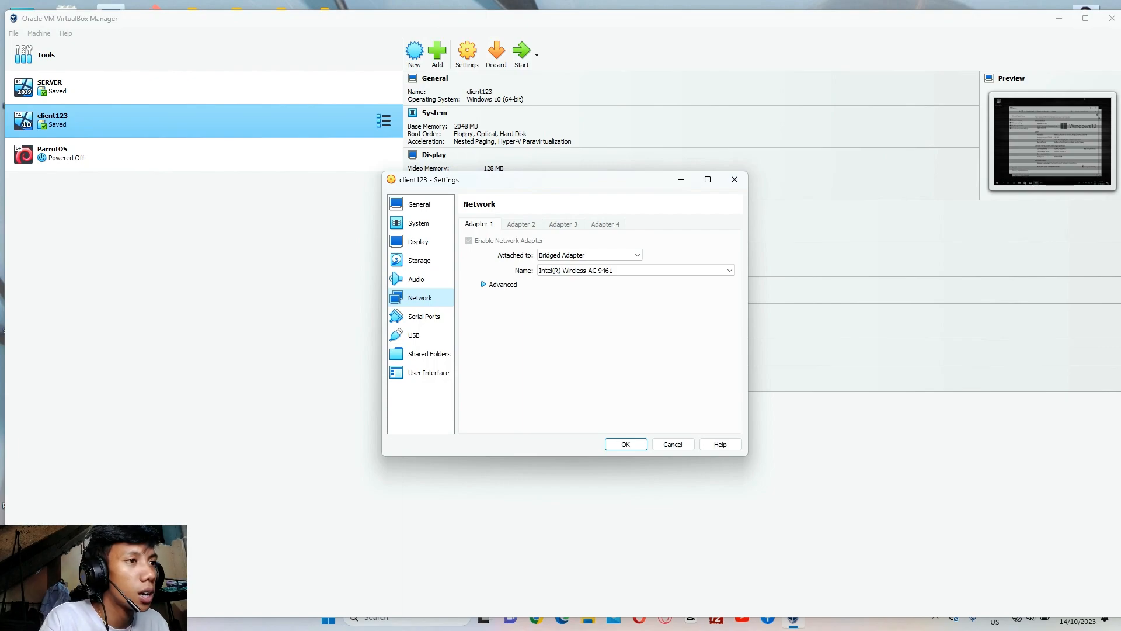
click(501, 284)
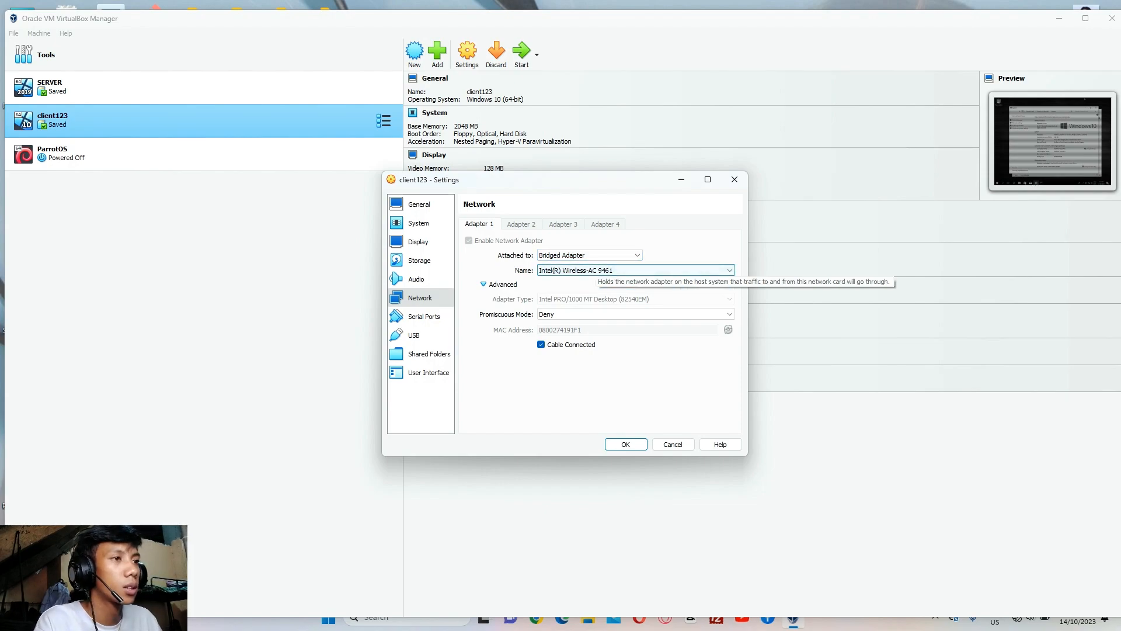
click(626, 444)
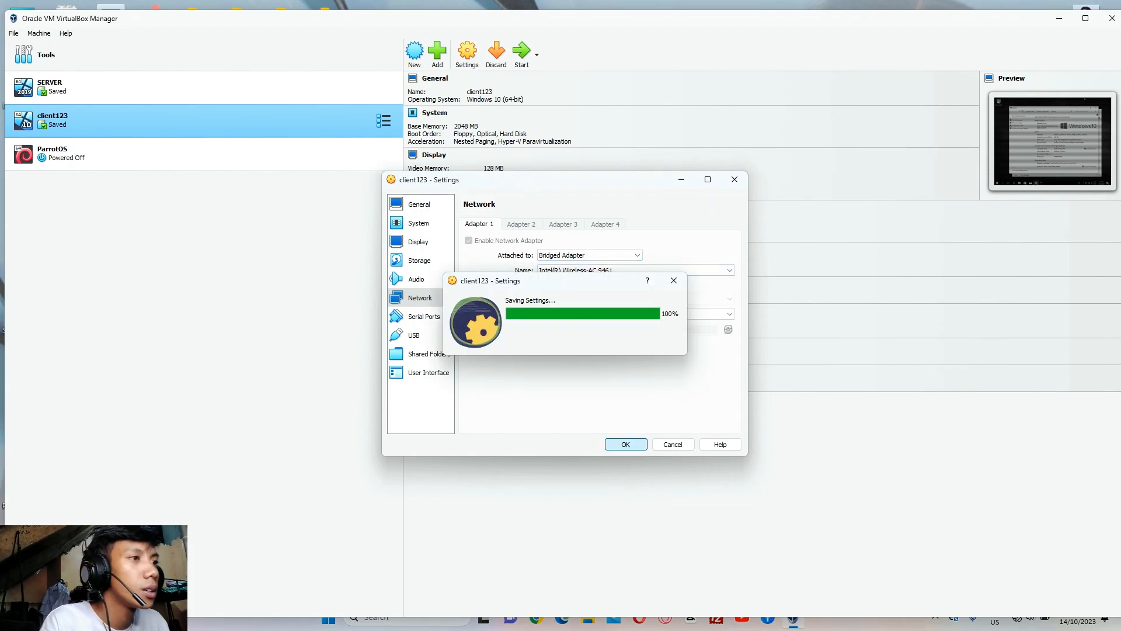
double_click(117, 87)
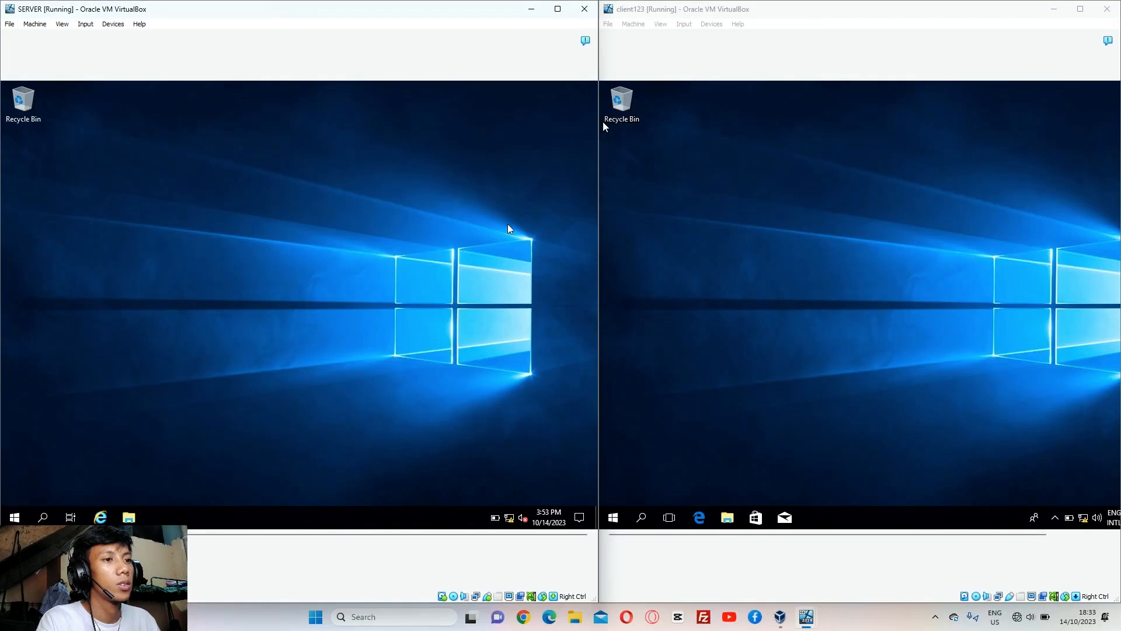
Refresh the SERVER guest's desktop with both VMs running side by side
right_click(262, 302)
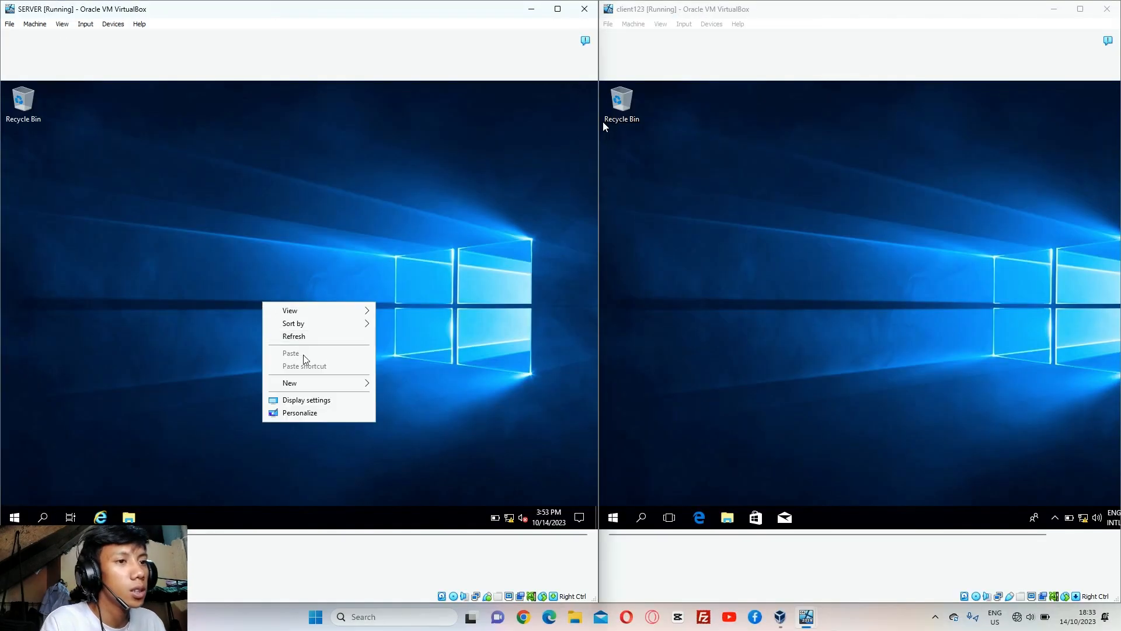
click(301, 338)
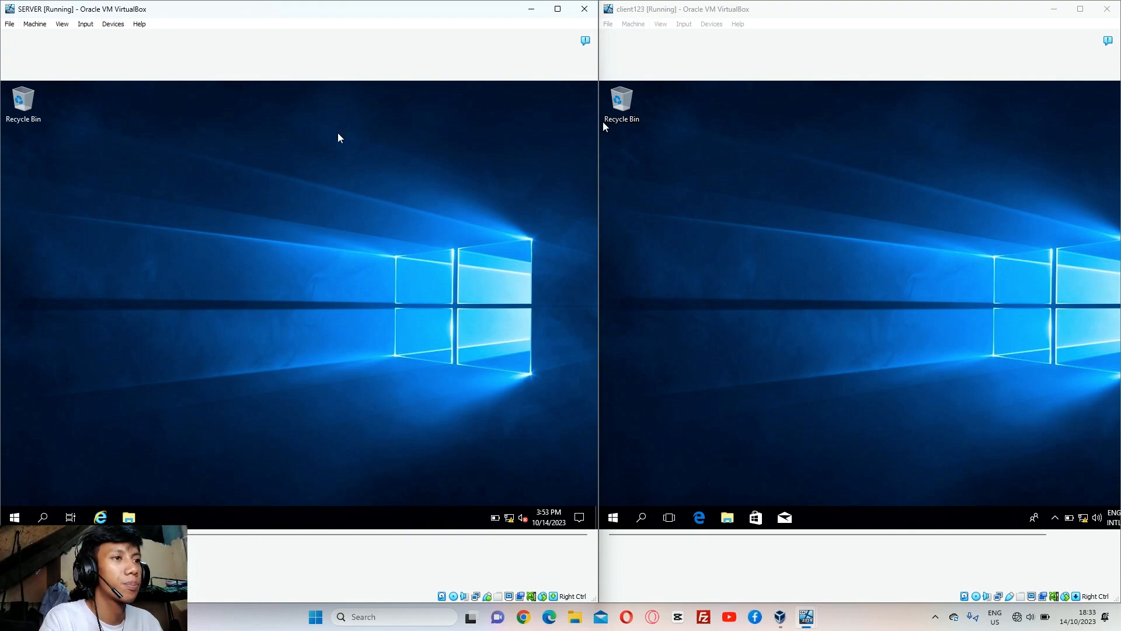
Bring up SERVER's Network Connections by running ncpa.cpl from the Run prompt
click(45, 517)
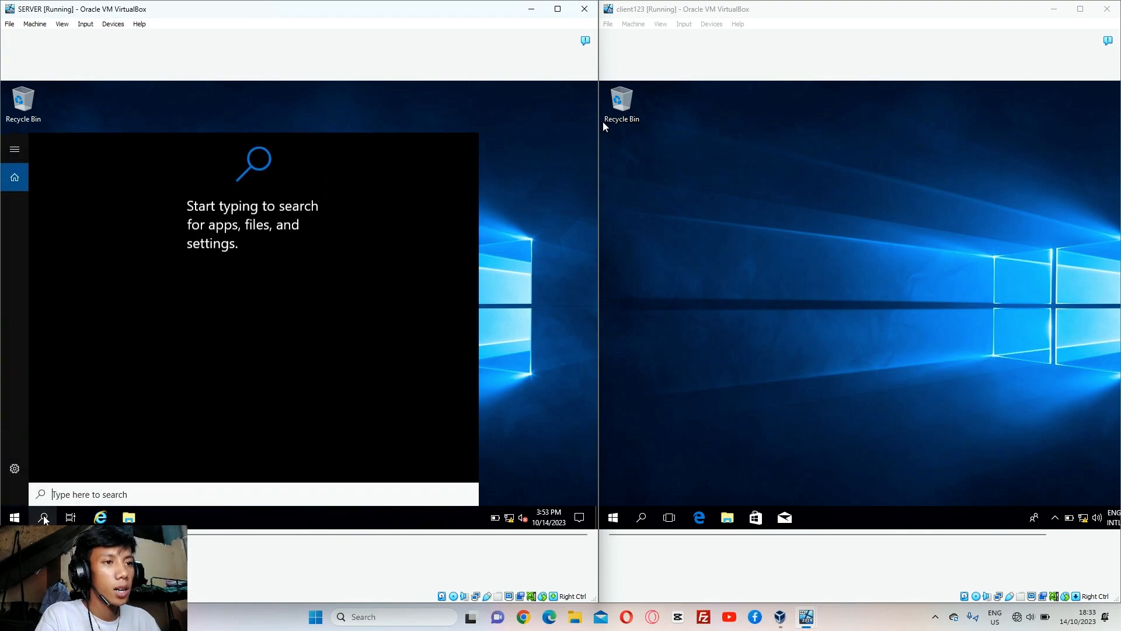
text(run)
key(Return)
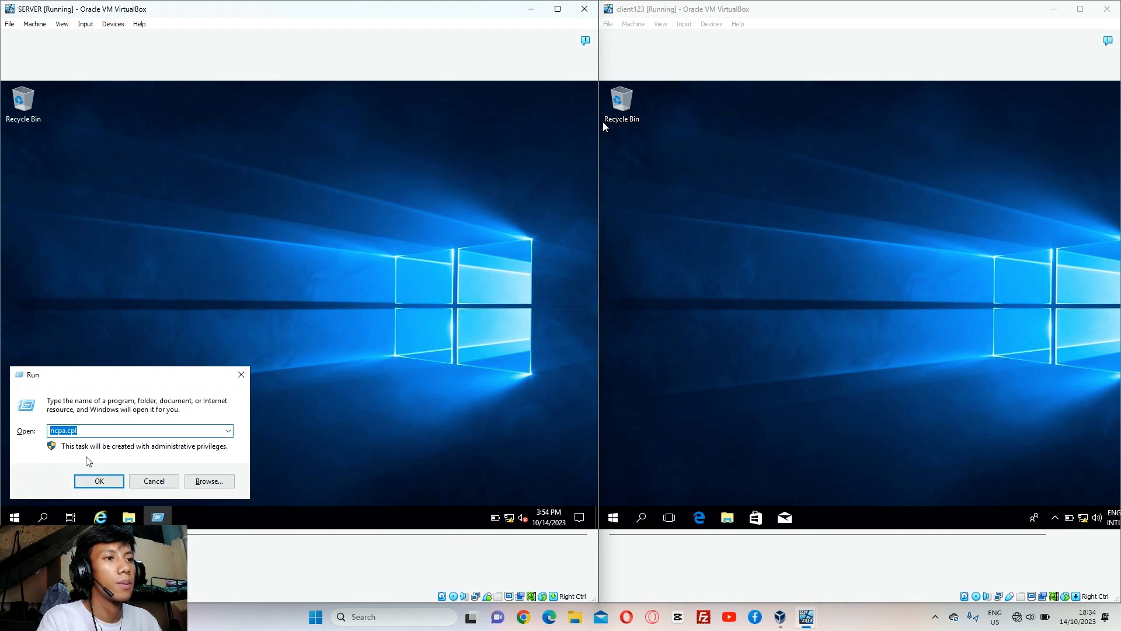
click(113, 482)
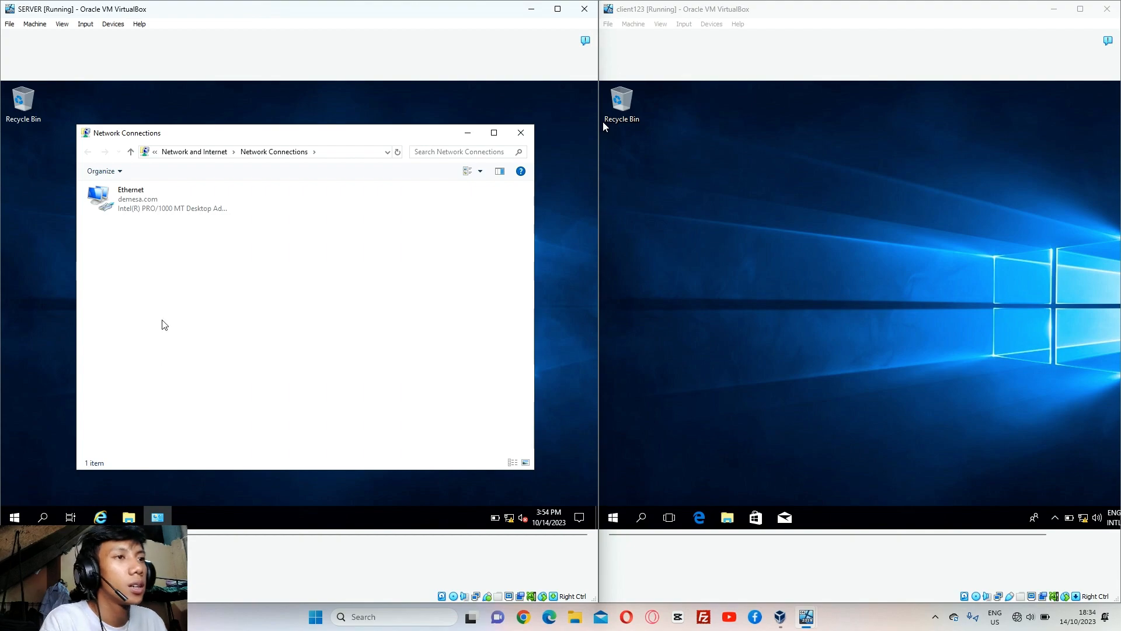
Open the Ethernet adapter's Internet Protocol Version 4 (TCP/IPv4) properties on SERVER, clearing the old address
click(195, 209)
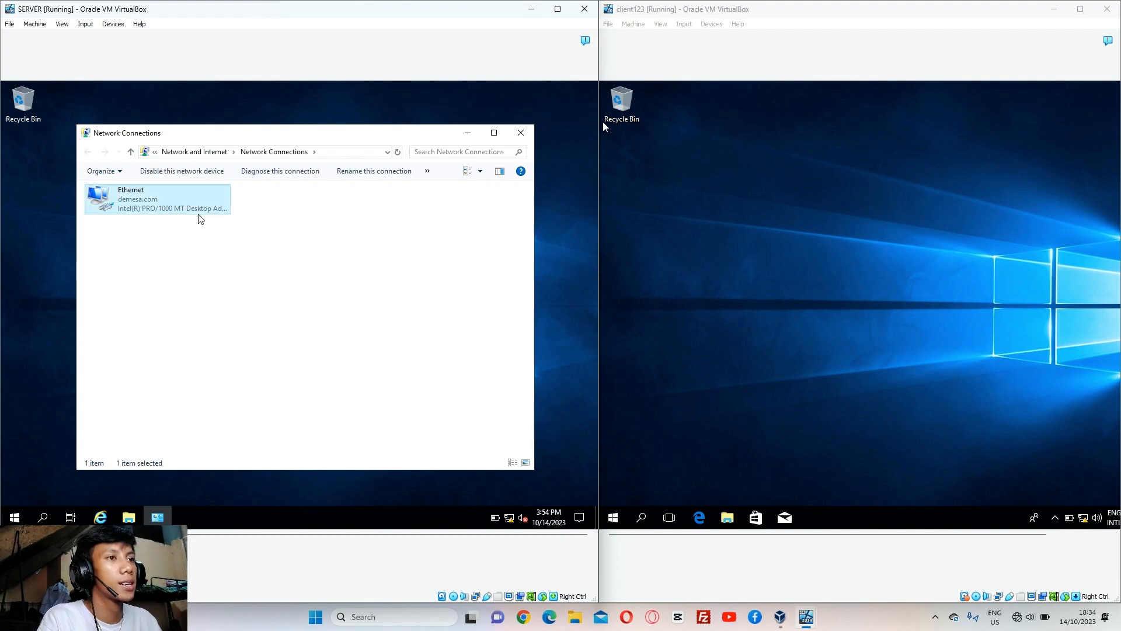
right_click(199, 214)
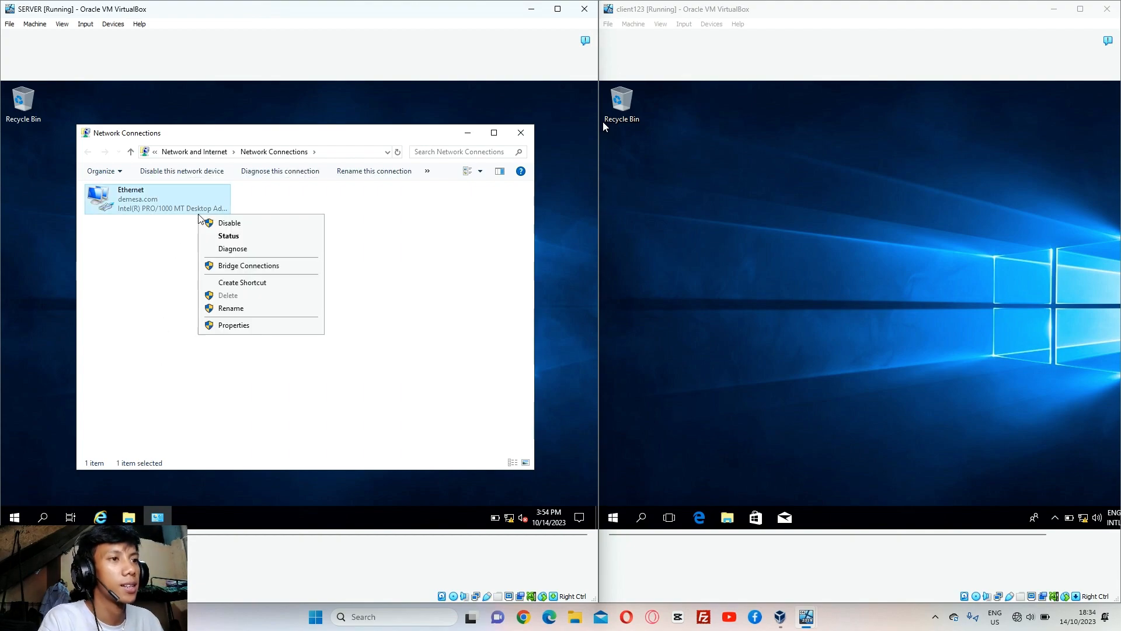
click(241, 325)
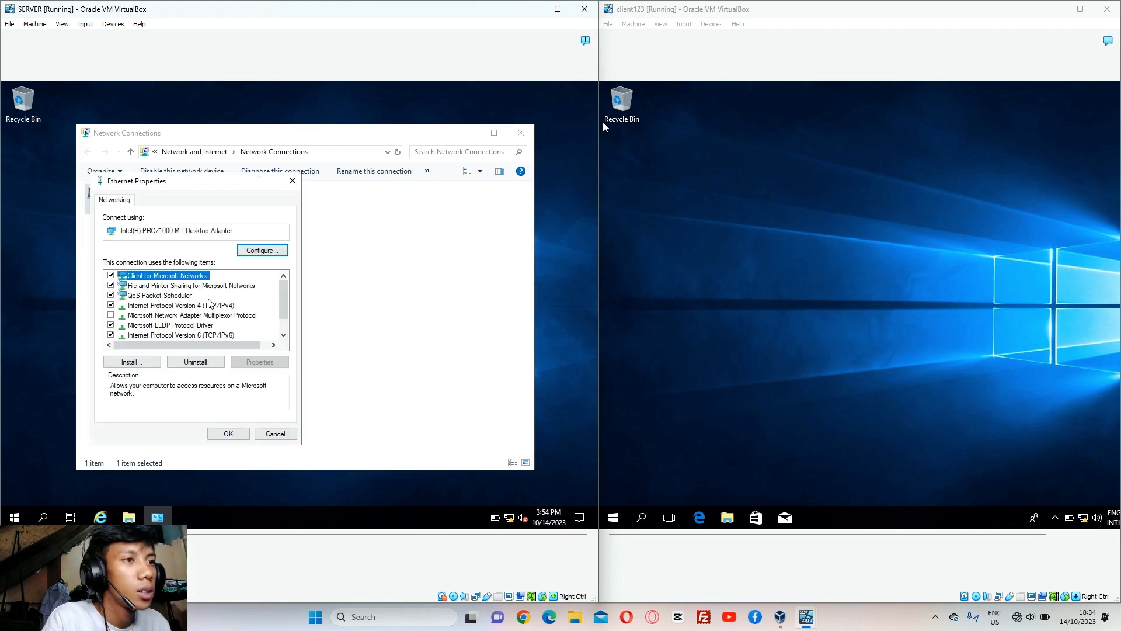
click(208, 299)
click(211, 315)
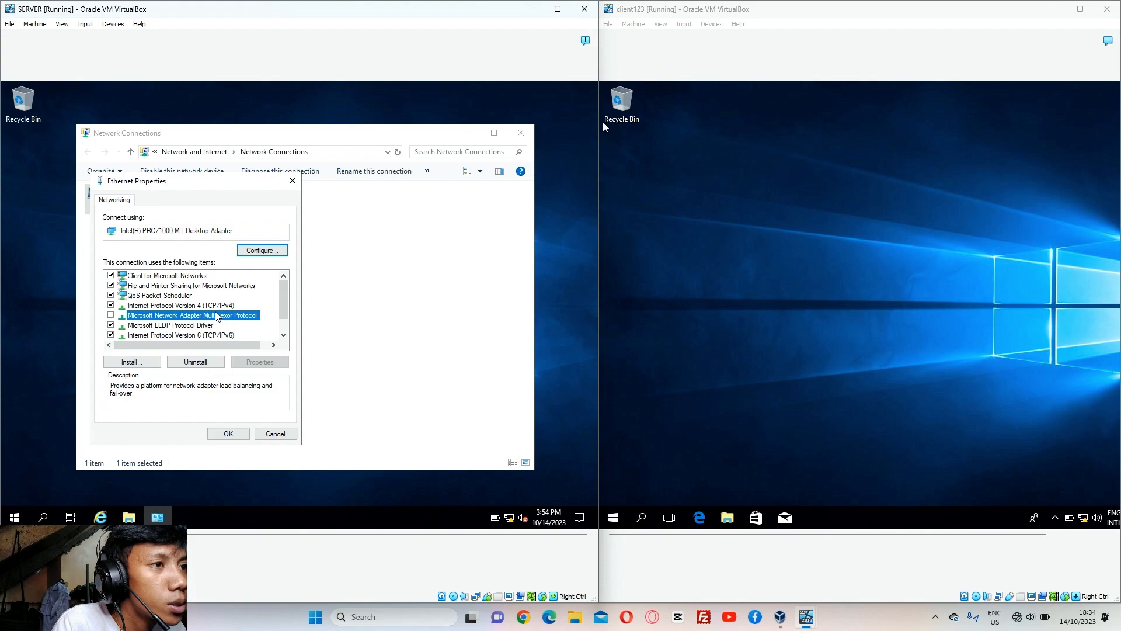
click(202, 305)
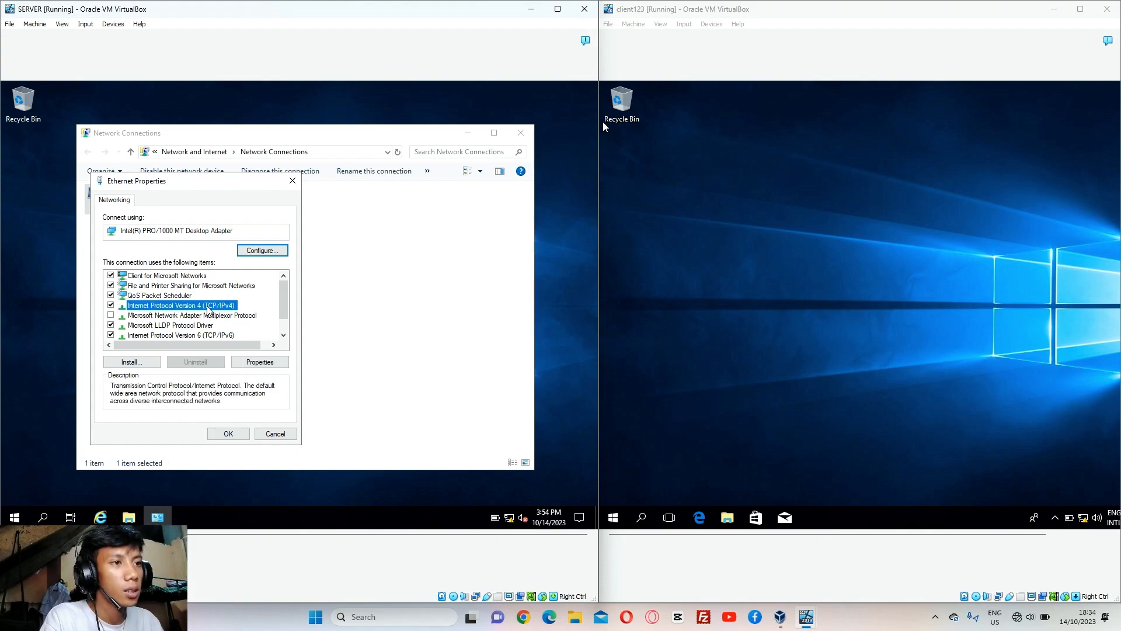
click(252, 362)
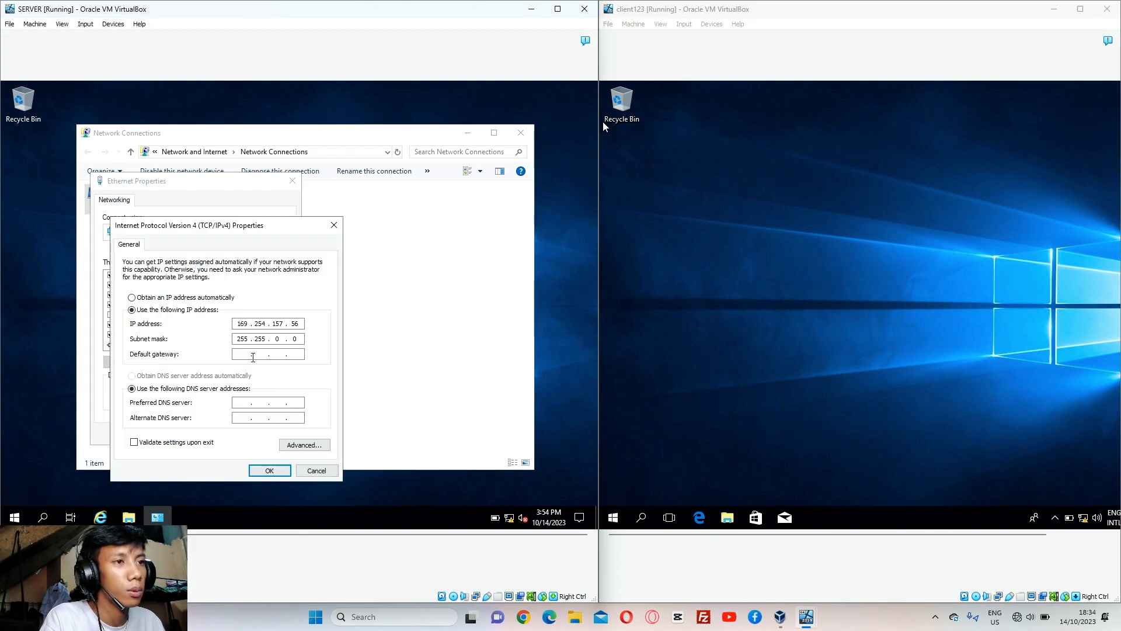
click(153, 298)
Set SERVER's static IP 192.168.1.20, mask 255.255.255.0, accept the DNS warning, and close Ethernet Properties
click(133, 310)
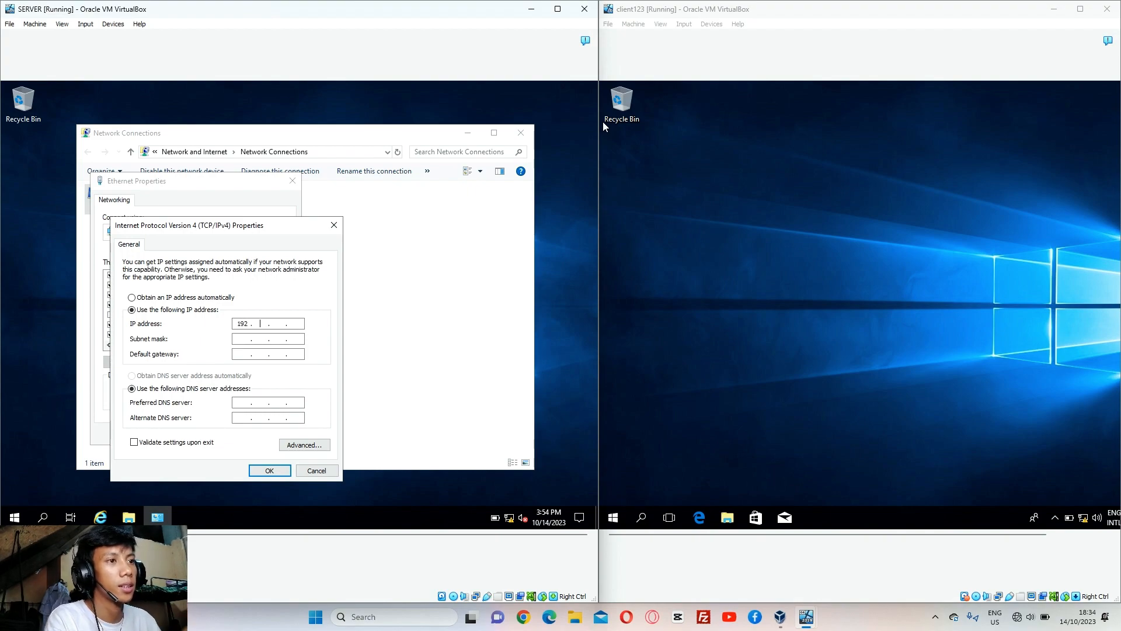
text(192.168.)
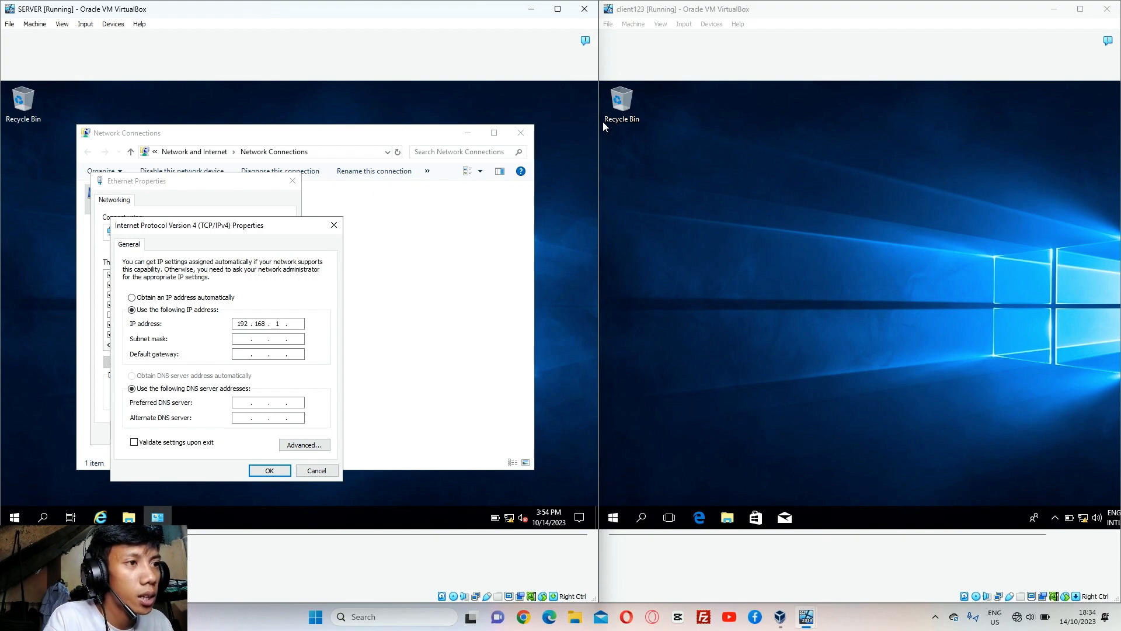
text(1.)
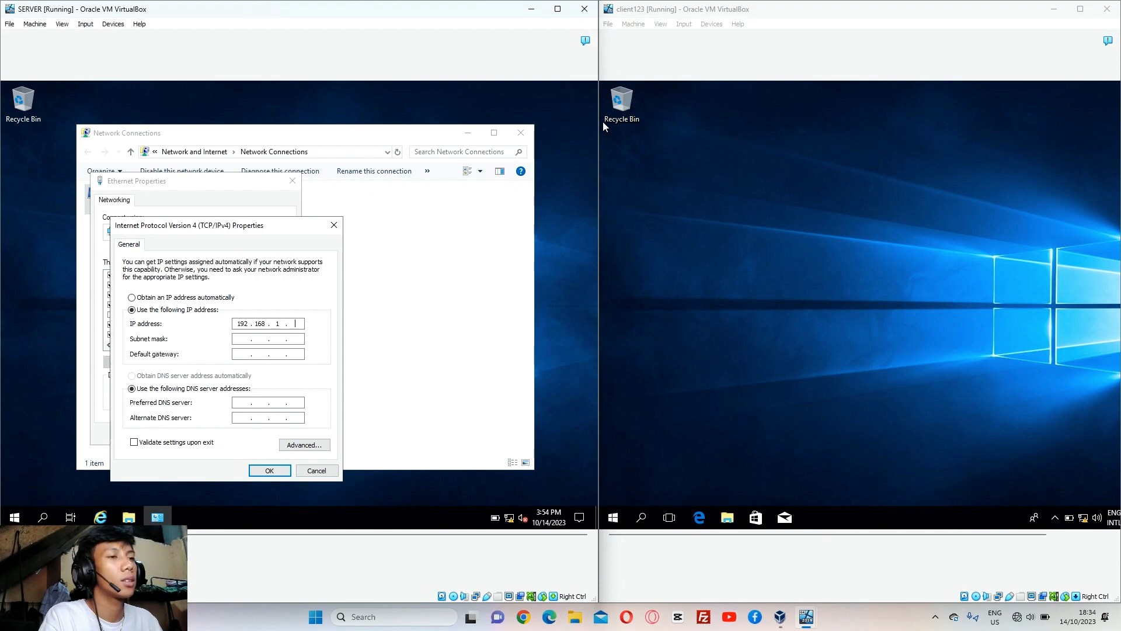
text(20)
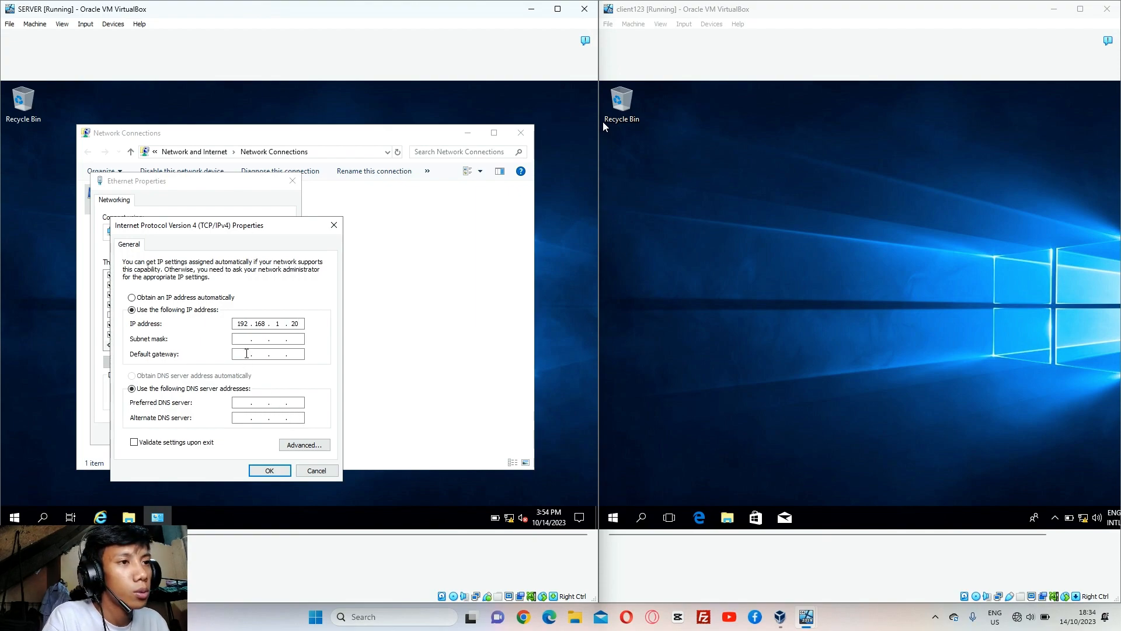
click(247, 335)
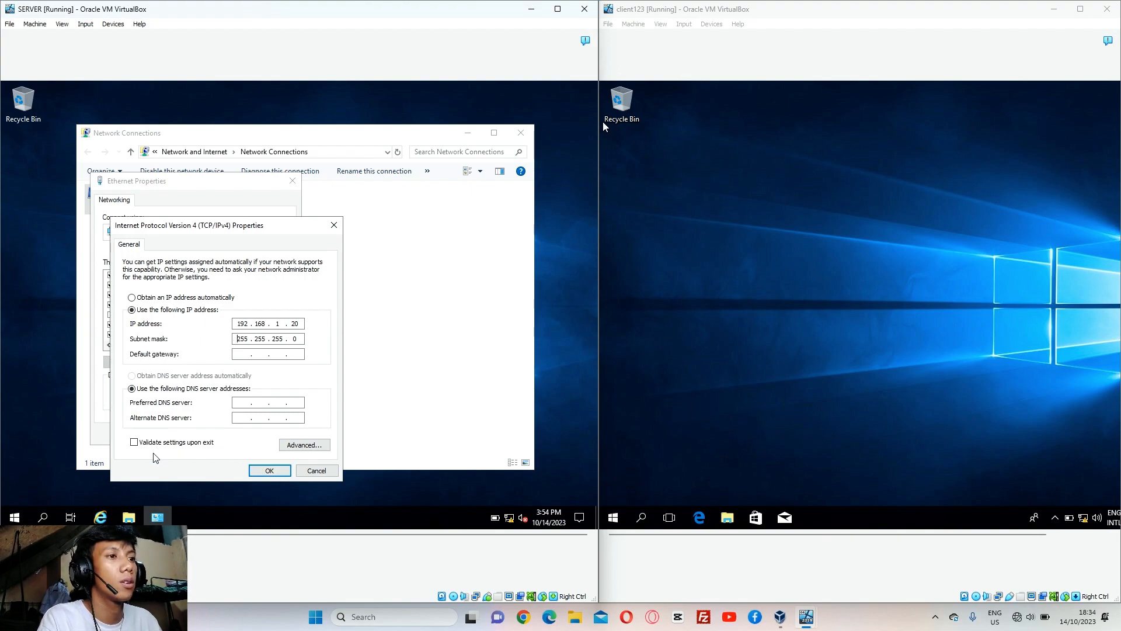
click(275, 474)
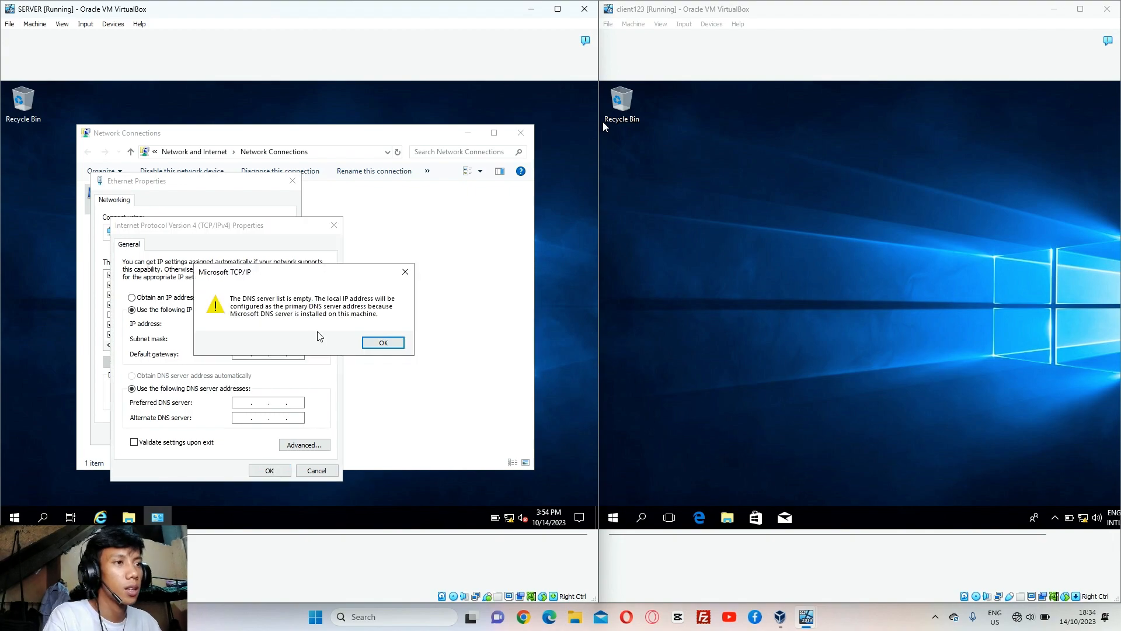
click(382, 342)
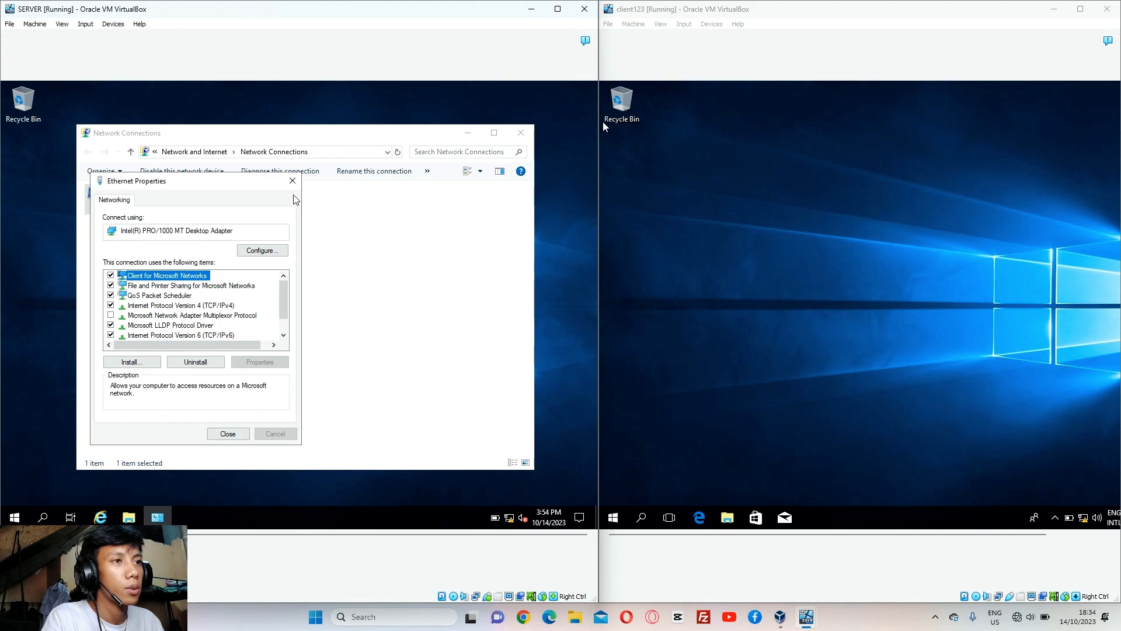
click(224, 433)
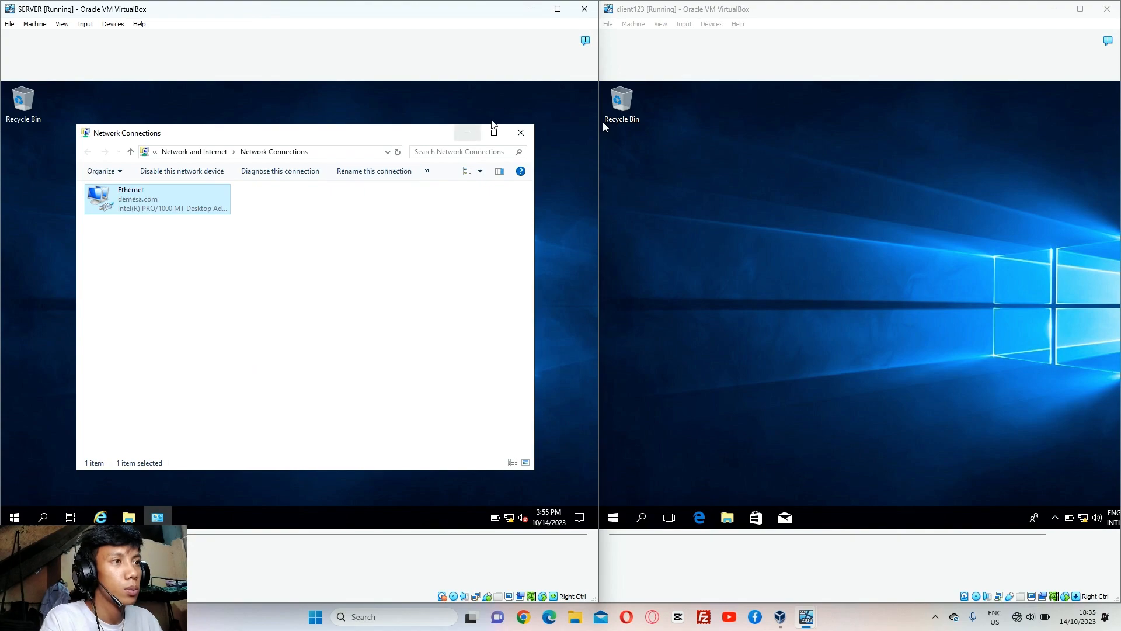
Minimize SERVER's Network Connections and run ncpa.cpl on the client VM
click(467, 133)
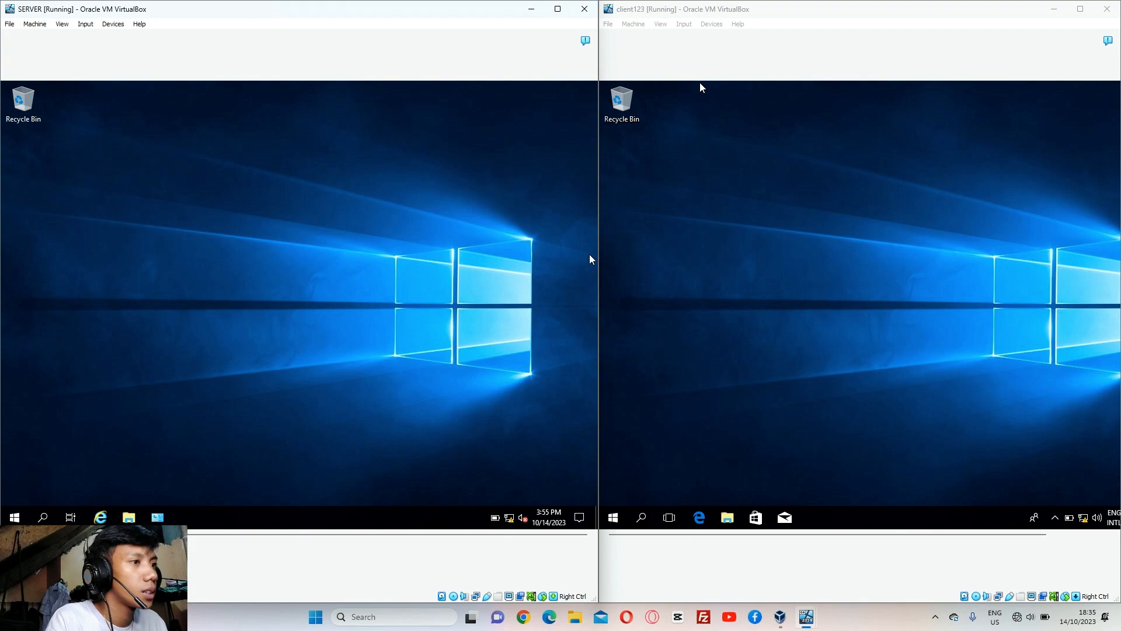
click(649, 519)
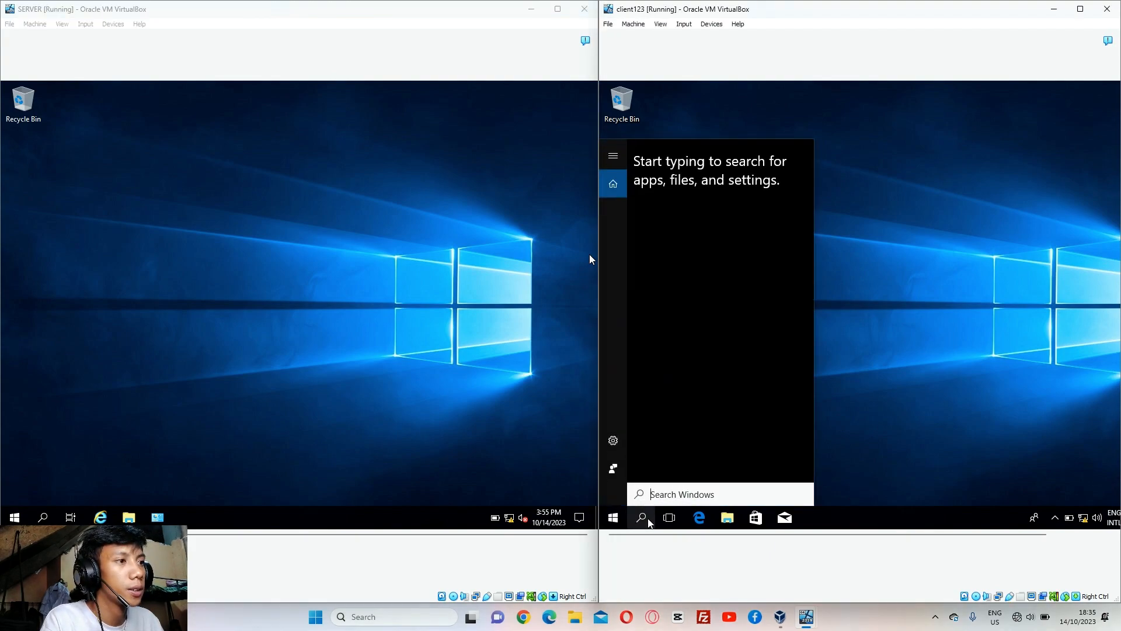
text(run)
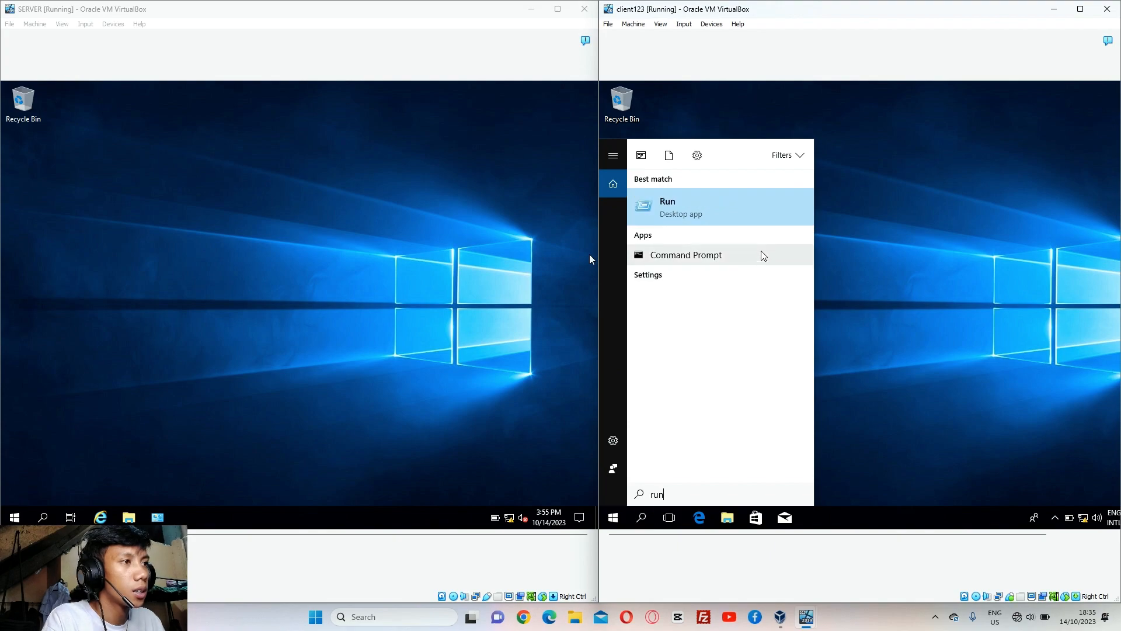
click(781, 207)
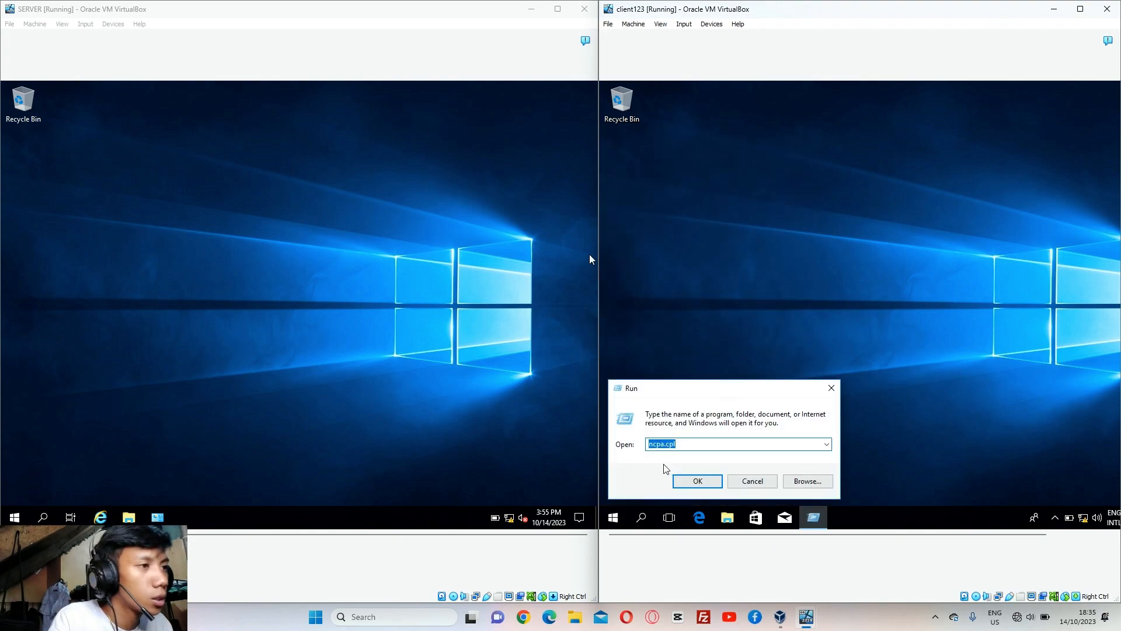
click(696, 482)
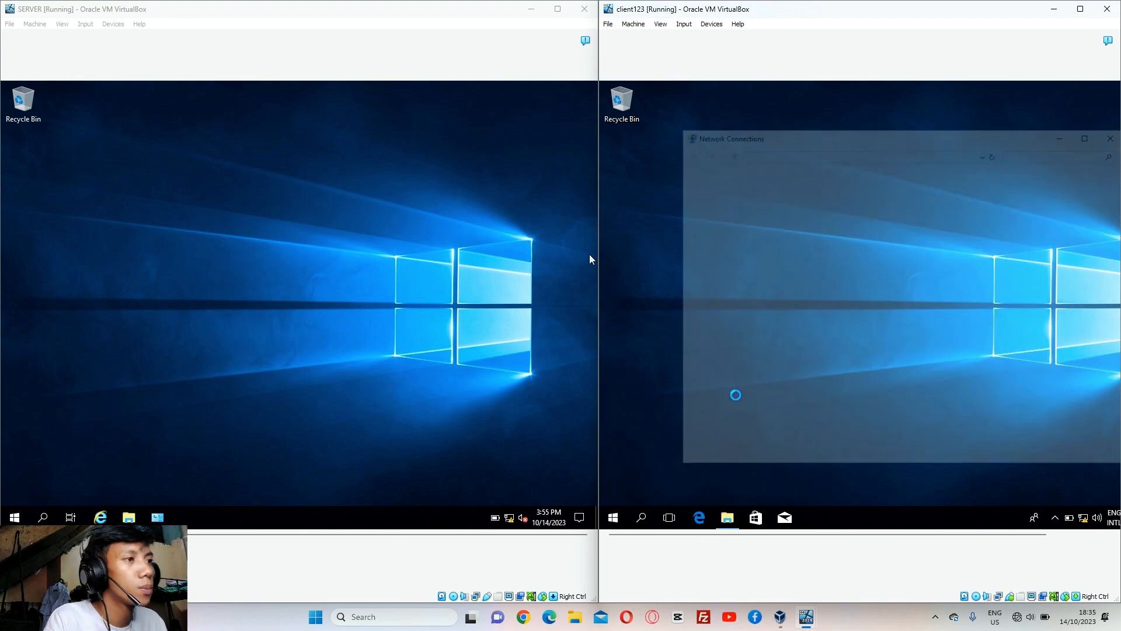
Open the client's Ethernet Internet Protocol Version 4 (TCP/IPv4) properties
click(789, 208)
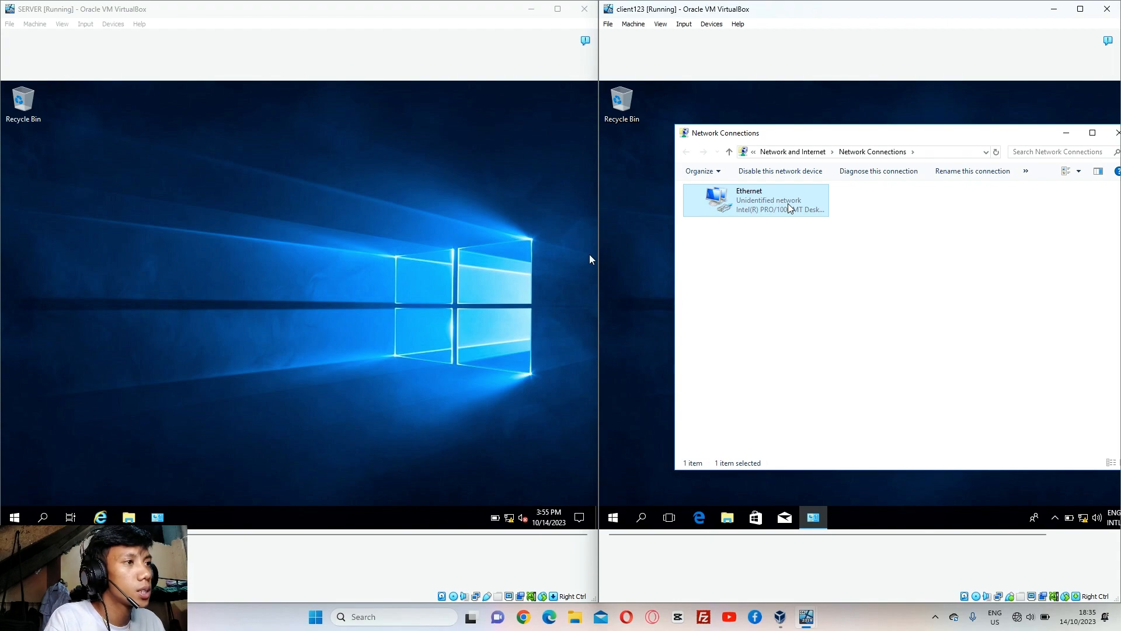
right_click(789, 206)
click(820, 316)
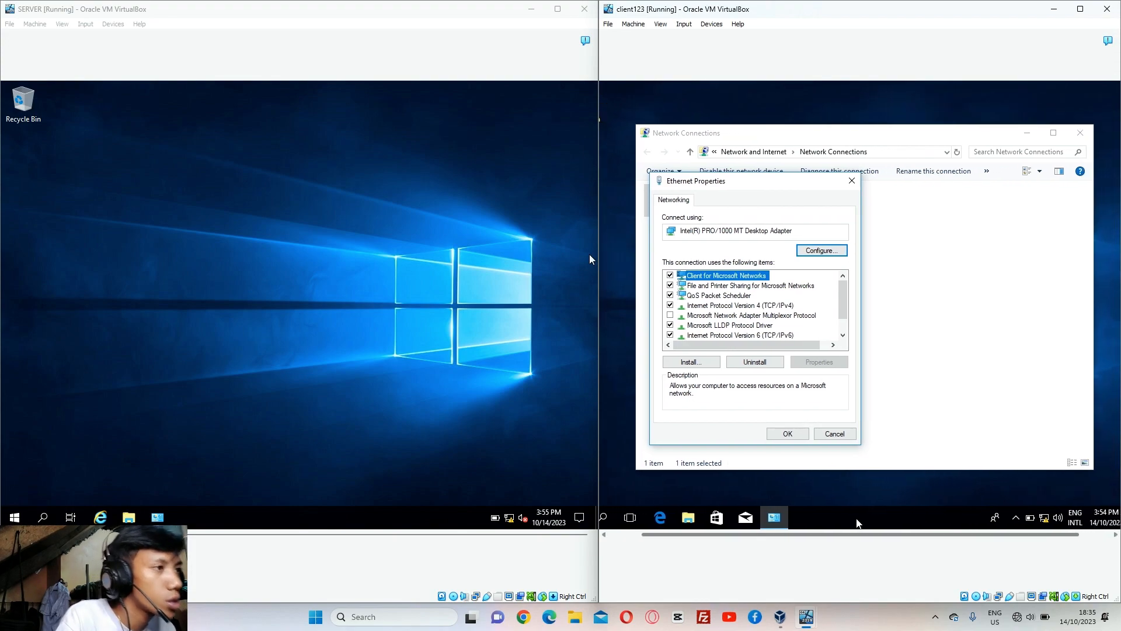
click(799, 305)
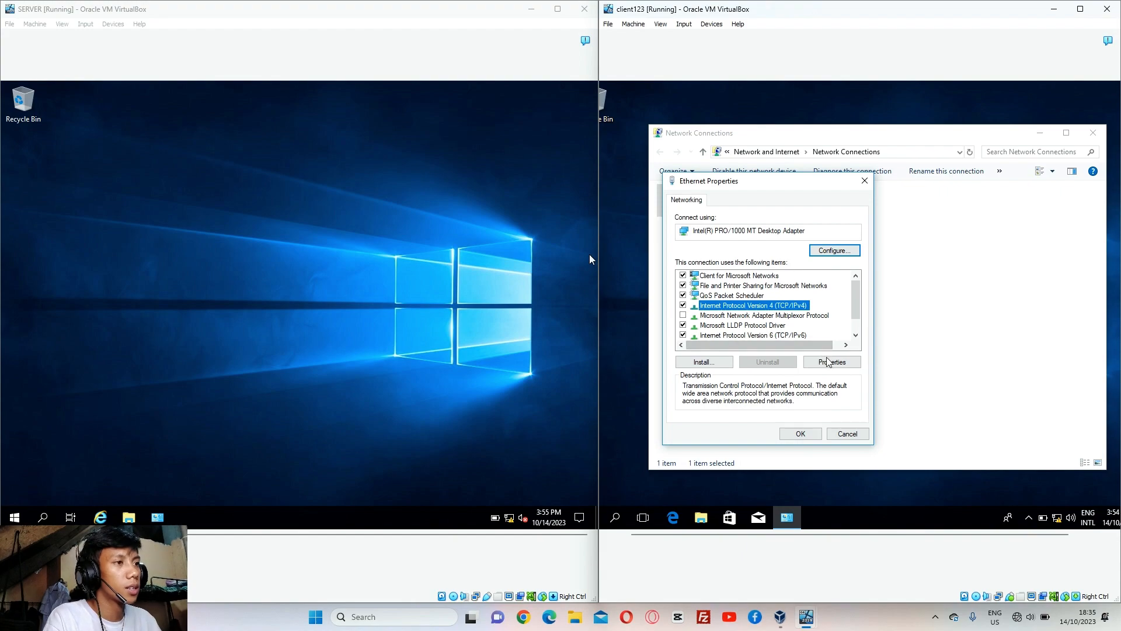
click(828, 362)
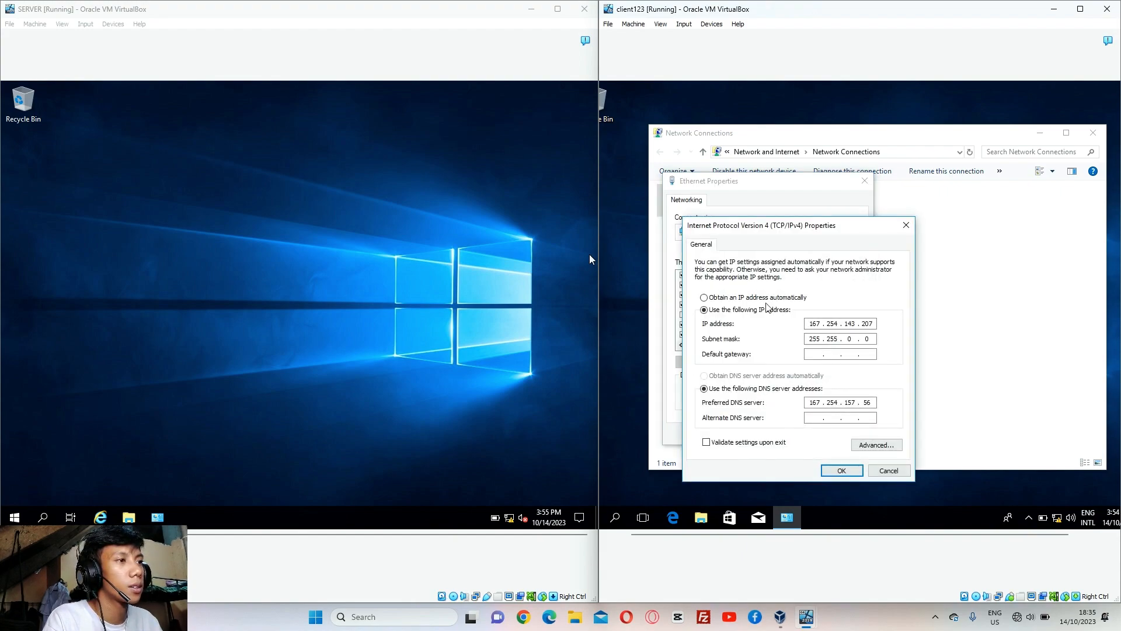
Enter client IP 192.168.1.15, mask 255.255.255.0 and preferred DNS 192.168.1.20, then save
click(719, 297)
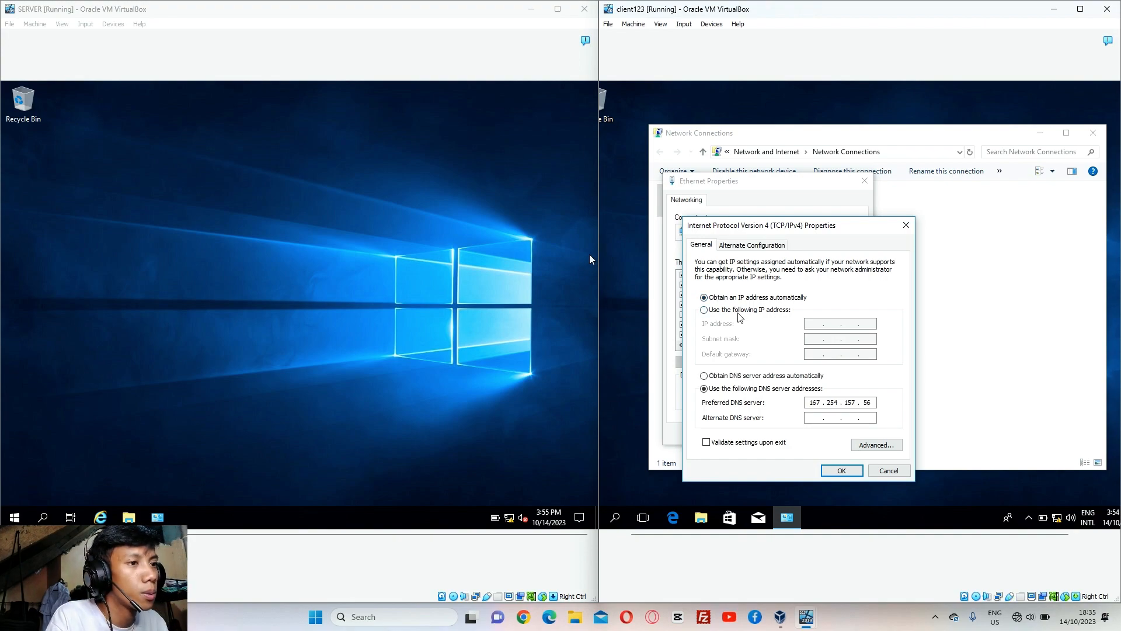
click(740, 312)
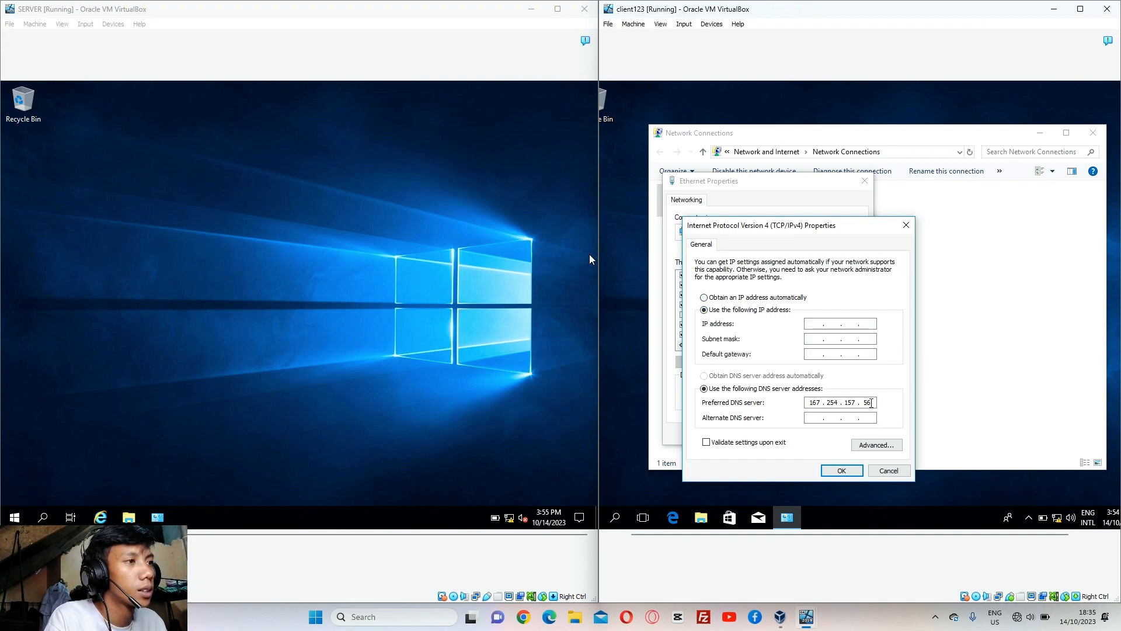
key(BackSpace)
key(BackSpace)
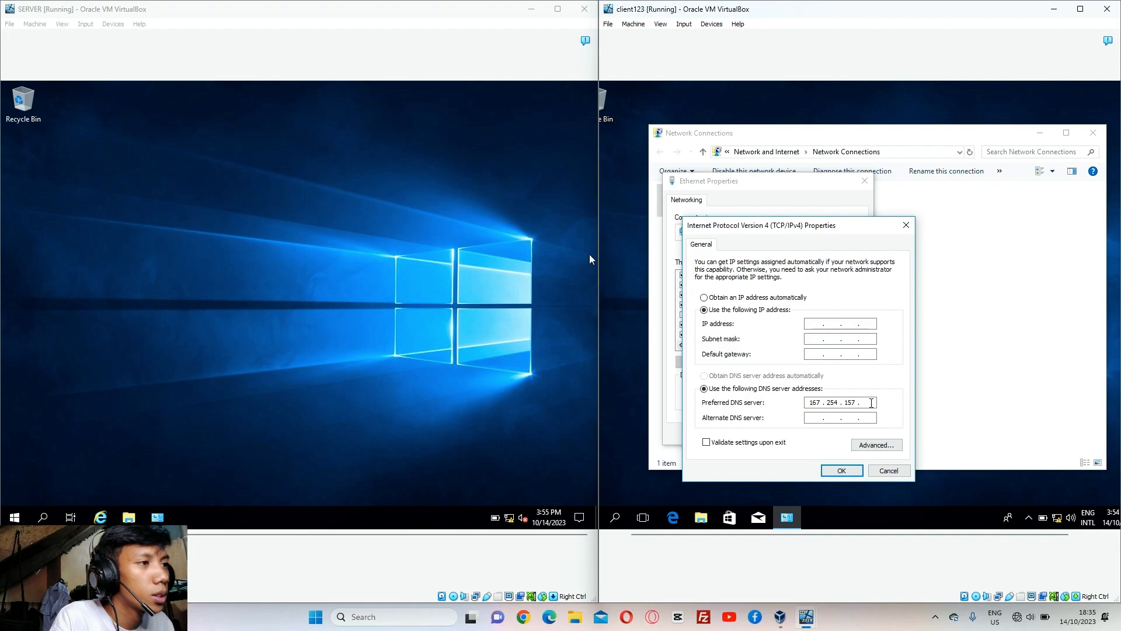
key(BackSpace)
key(BackSpace)
key(BackSpace)
key(BackSpace)
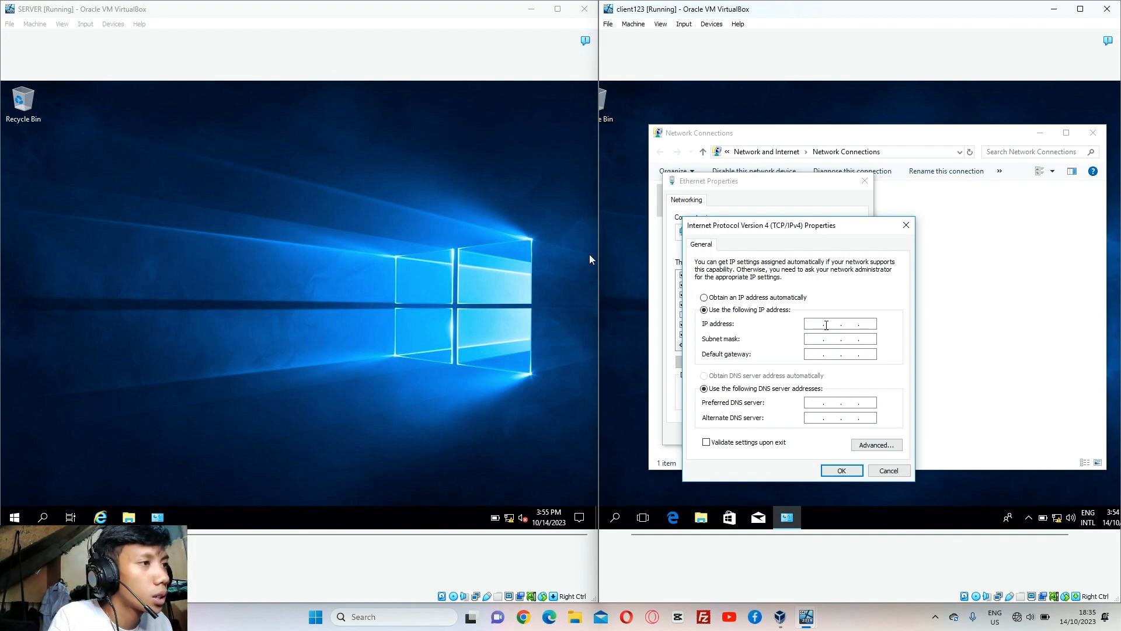
click(817, 325)
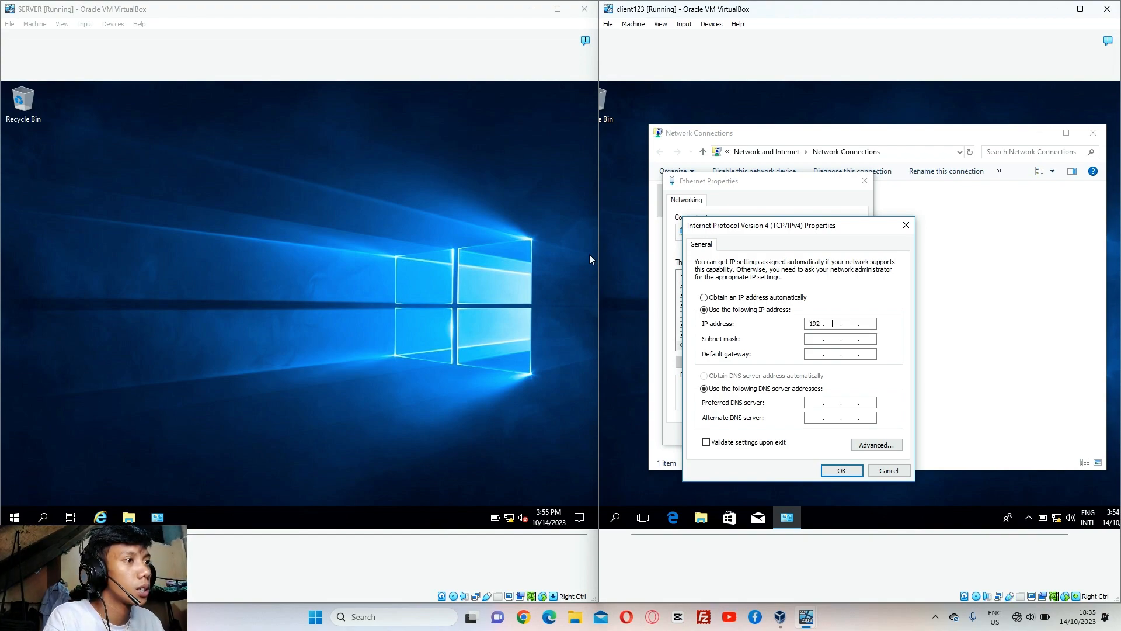
text(192 . 168)
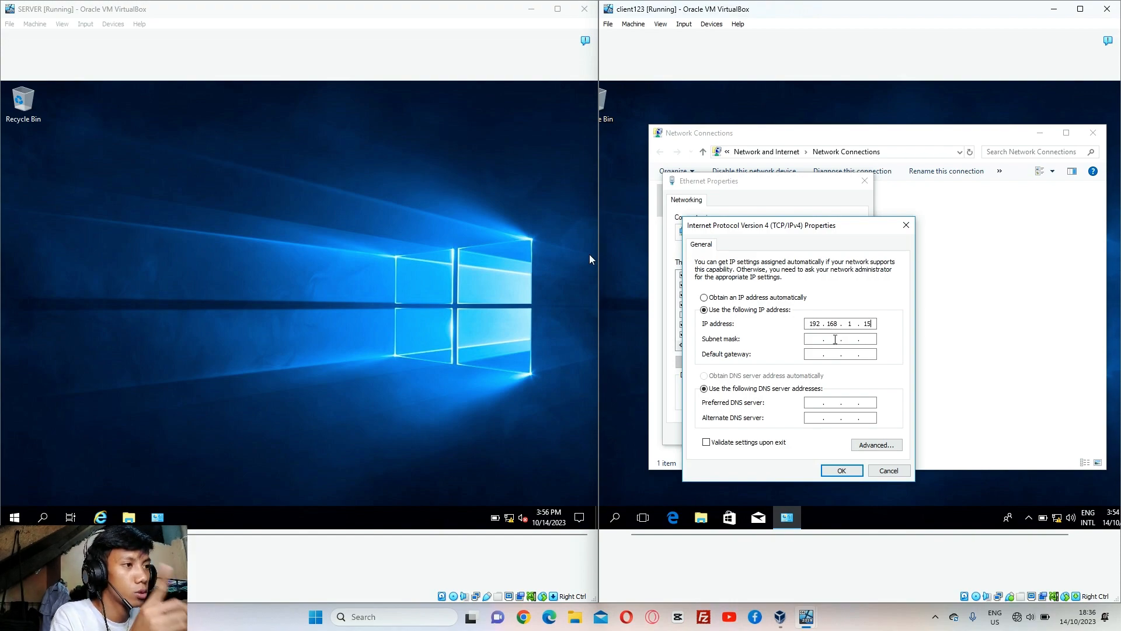
click(815, 337)
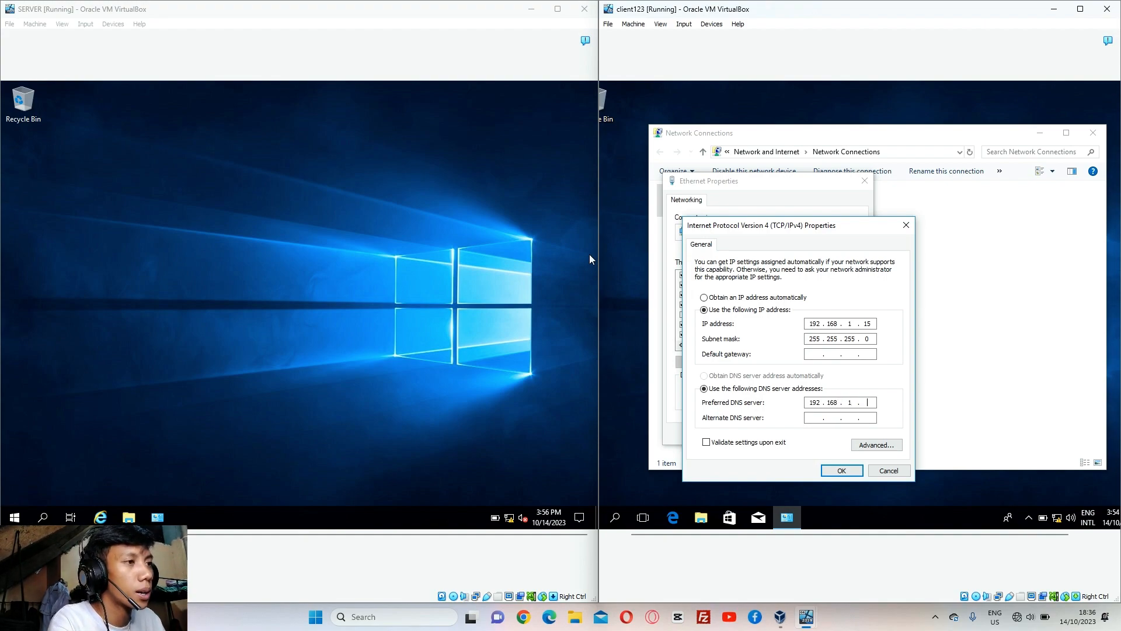
text(0)
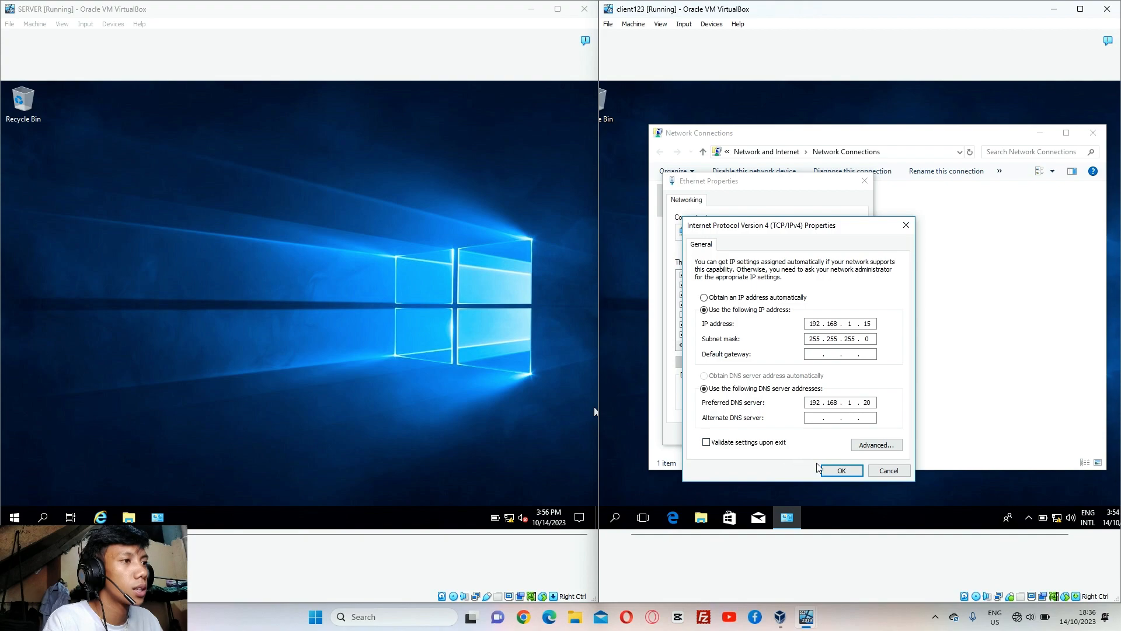
click(839, 471)
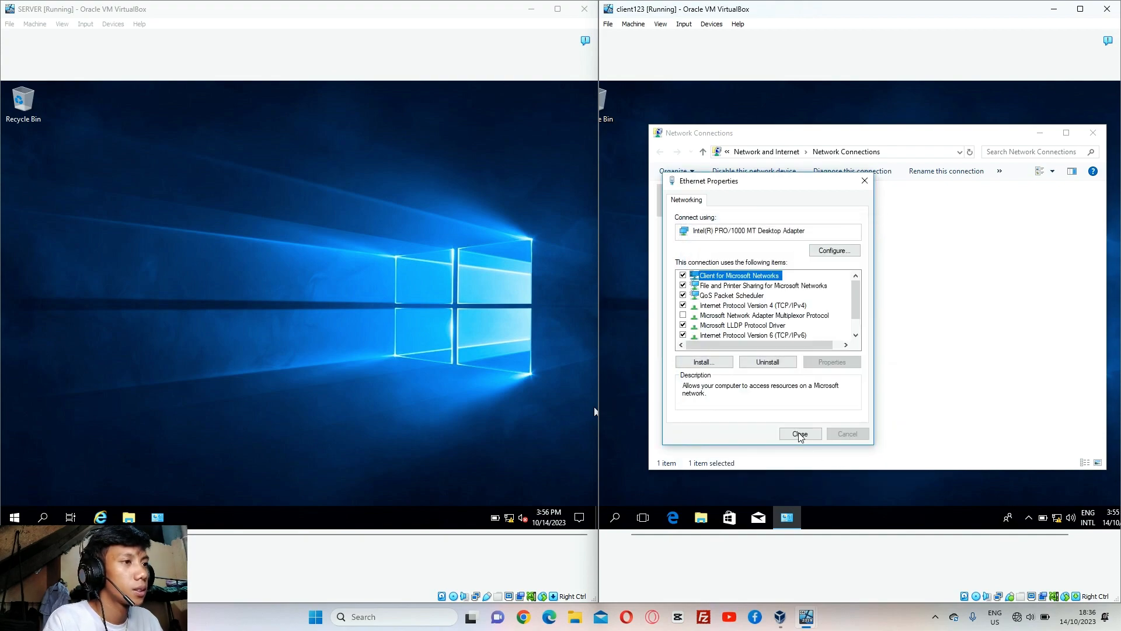
Close the client's Ethernet Properties, then enable and save SERVER's Domain-profile network discovery and file sharing
click(800, 435)
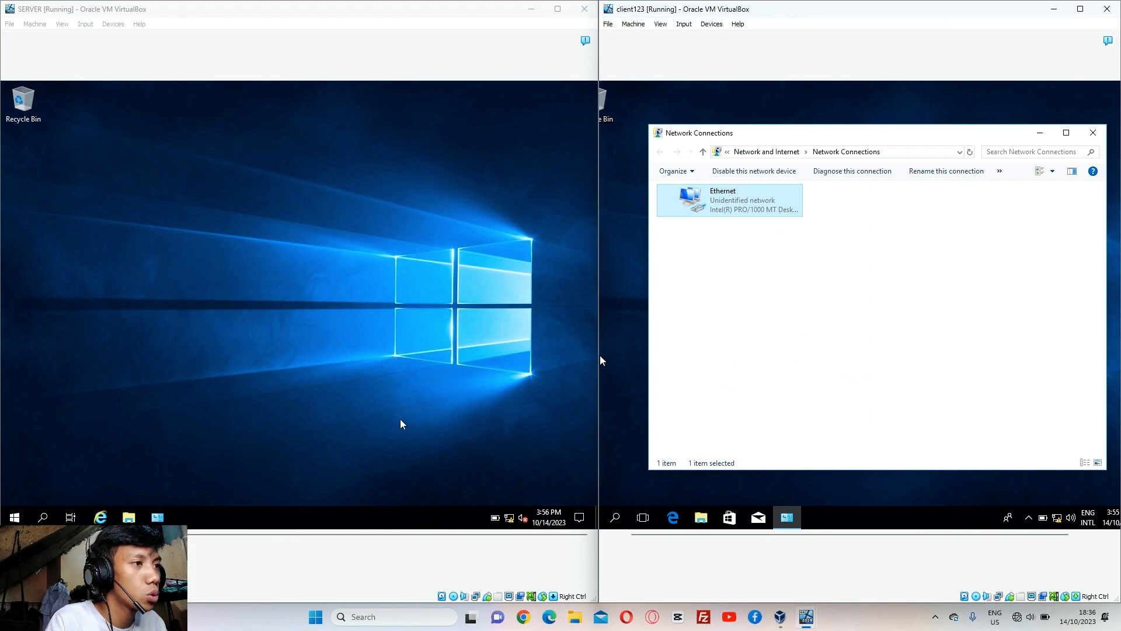
click(43, 517)
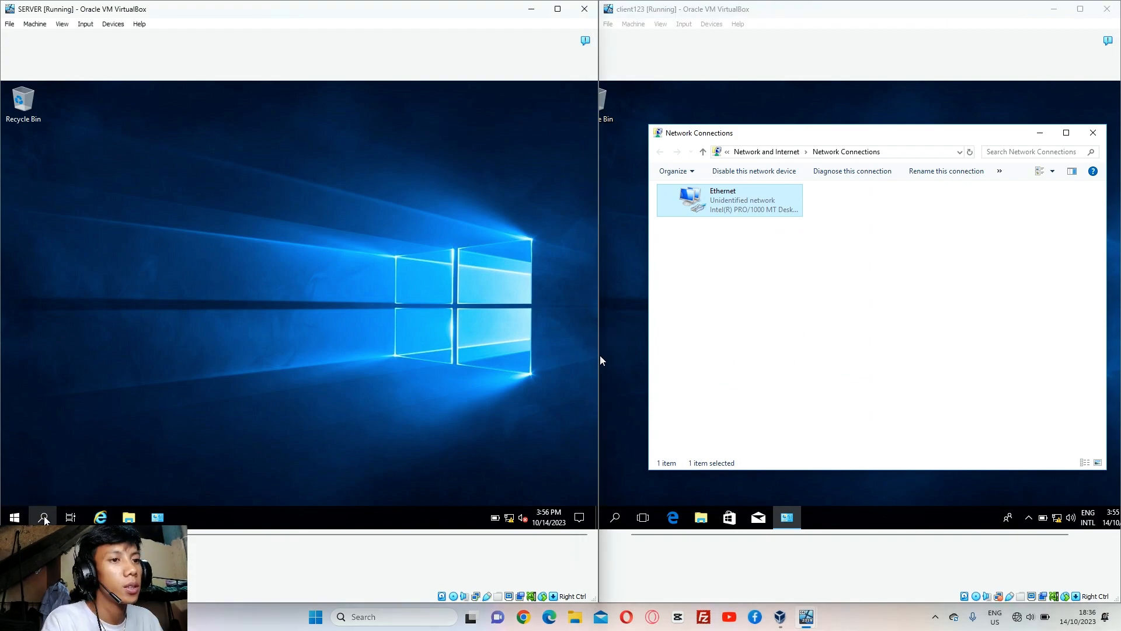
text(s)
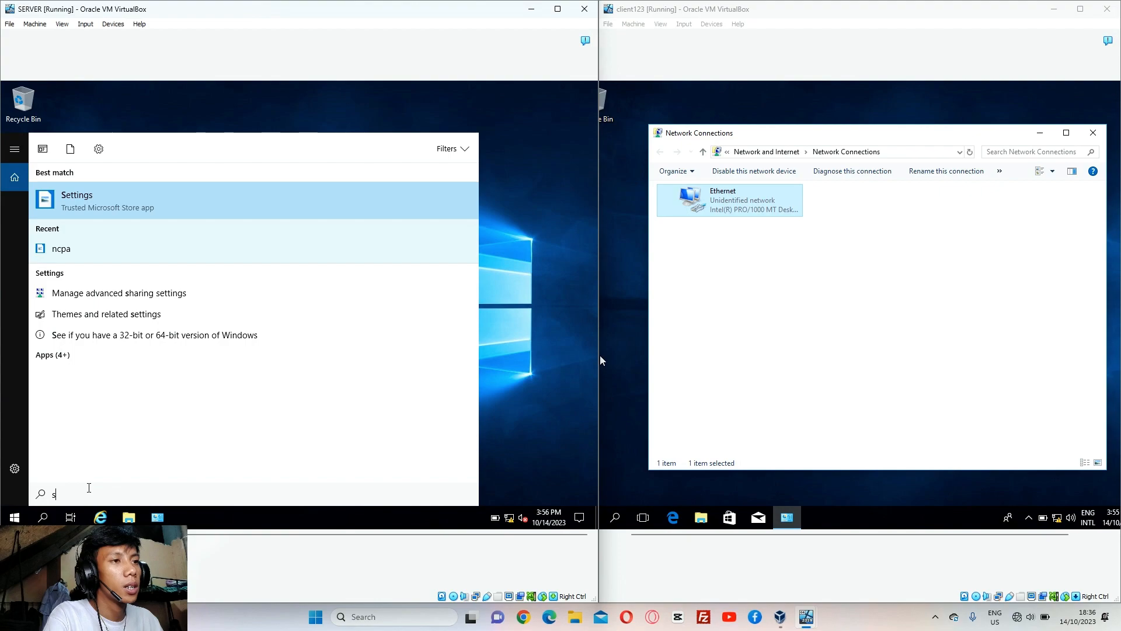
text(ha)
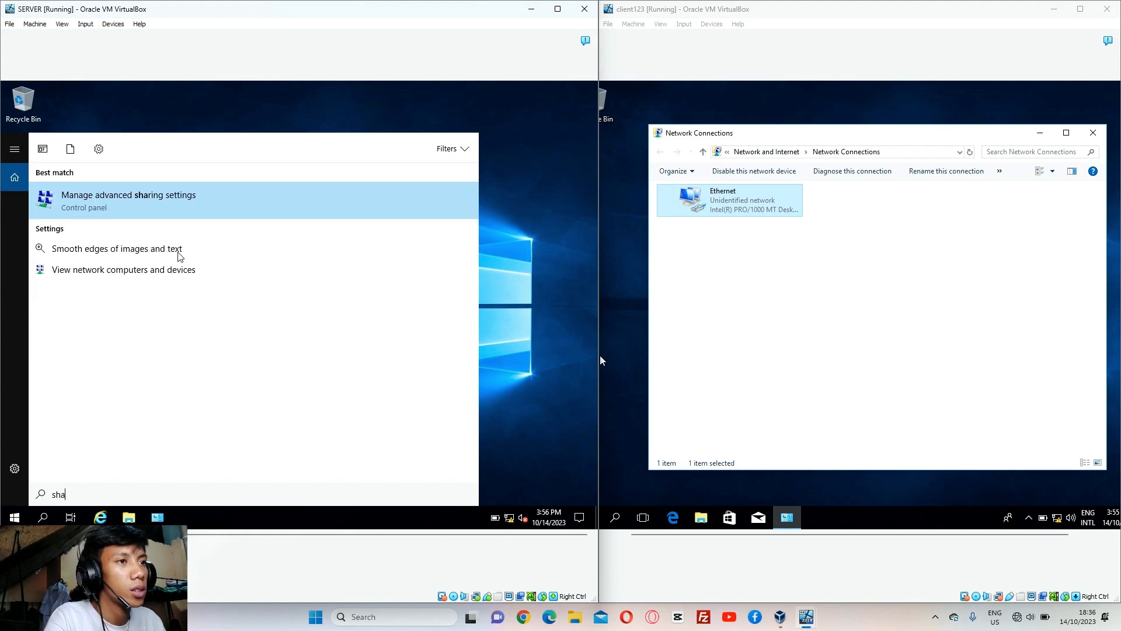
click(222, 218)
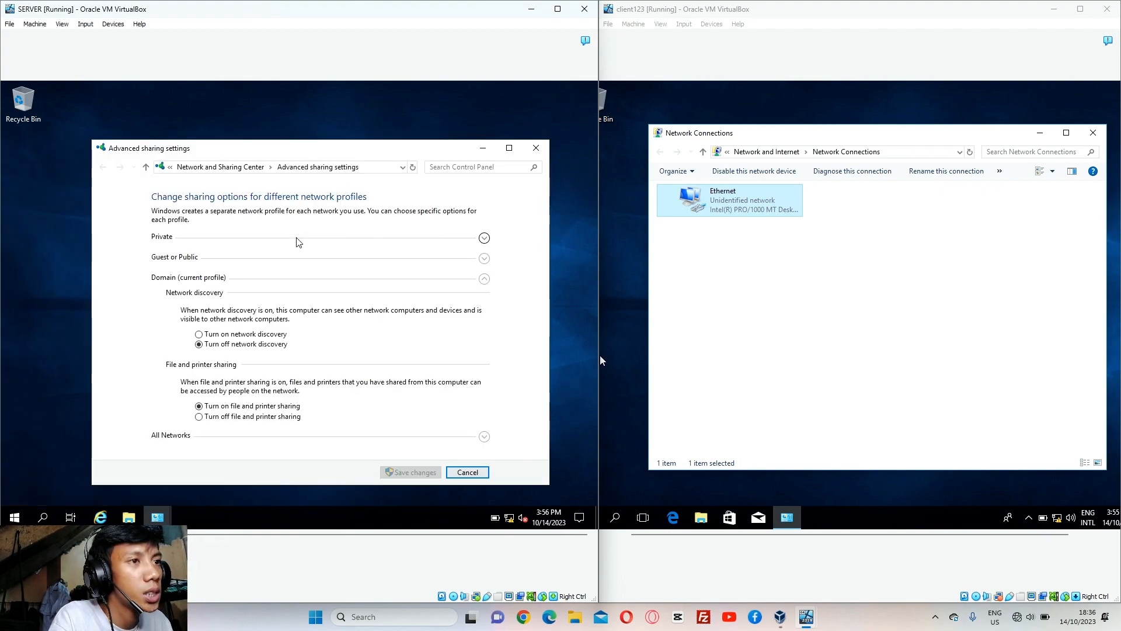
click(200, 335)
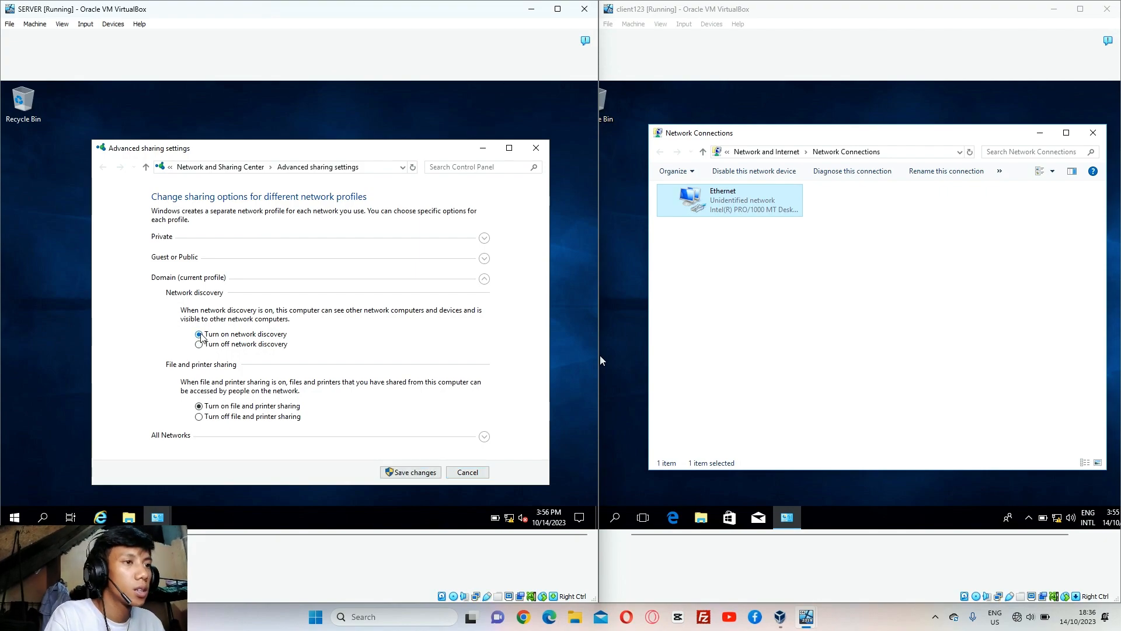
click(395, 474)
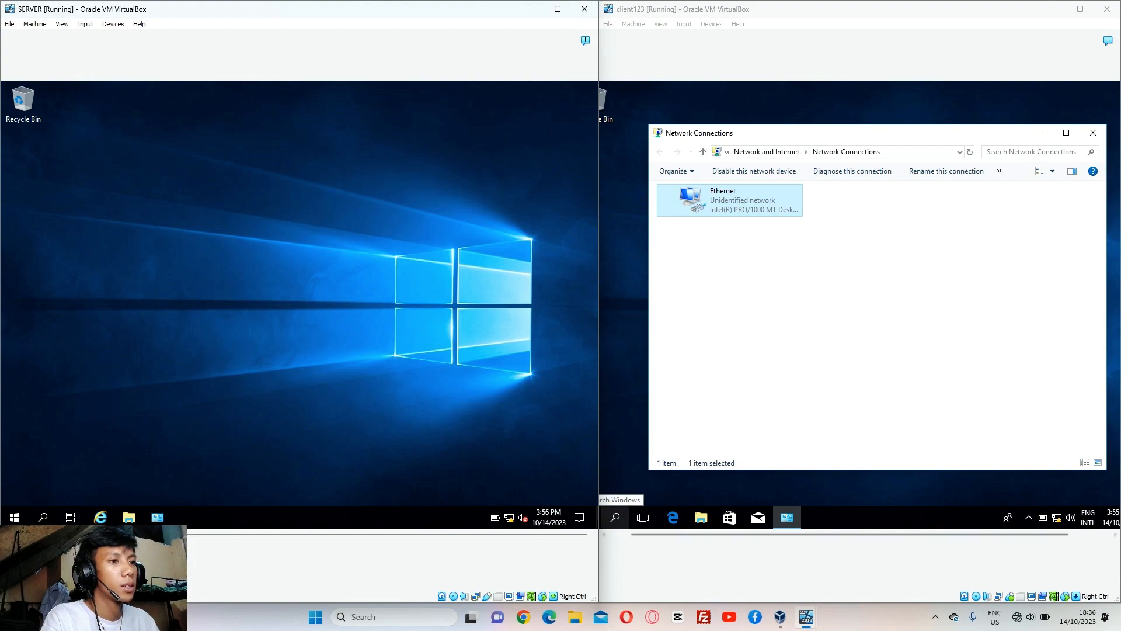
click(615, 516)
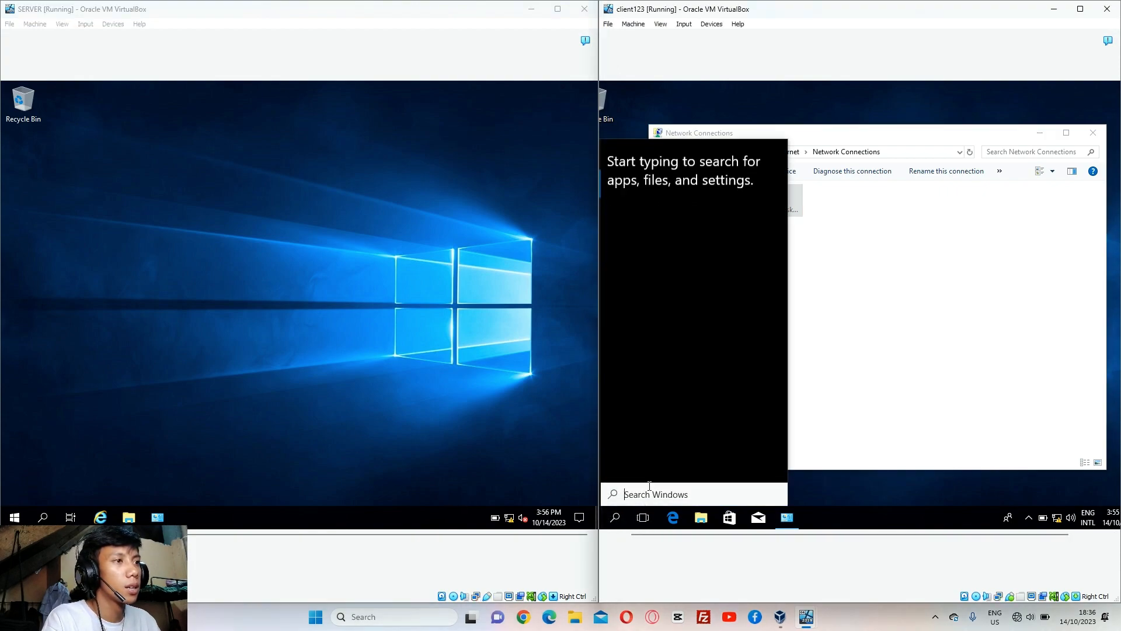
Minimize the client's Network Connections and ping 192.168.1.20 from its Command Prompt
click(1039, 132)
click(1040, 132)
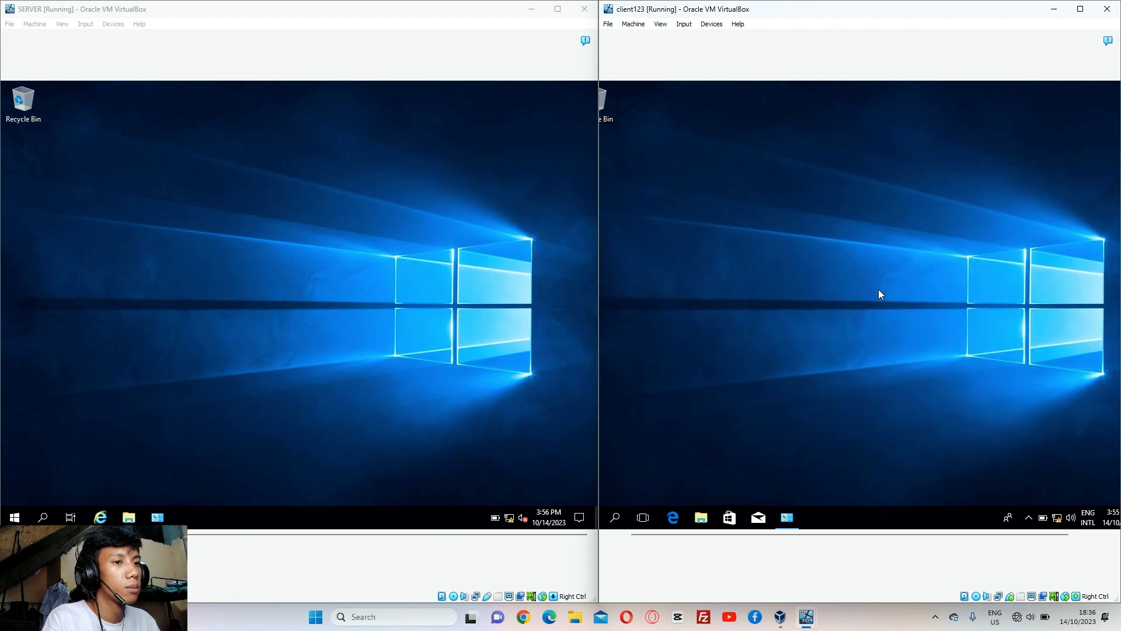
click(614, 517)
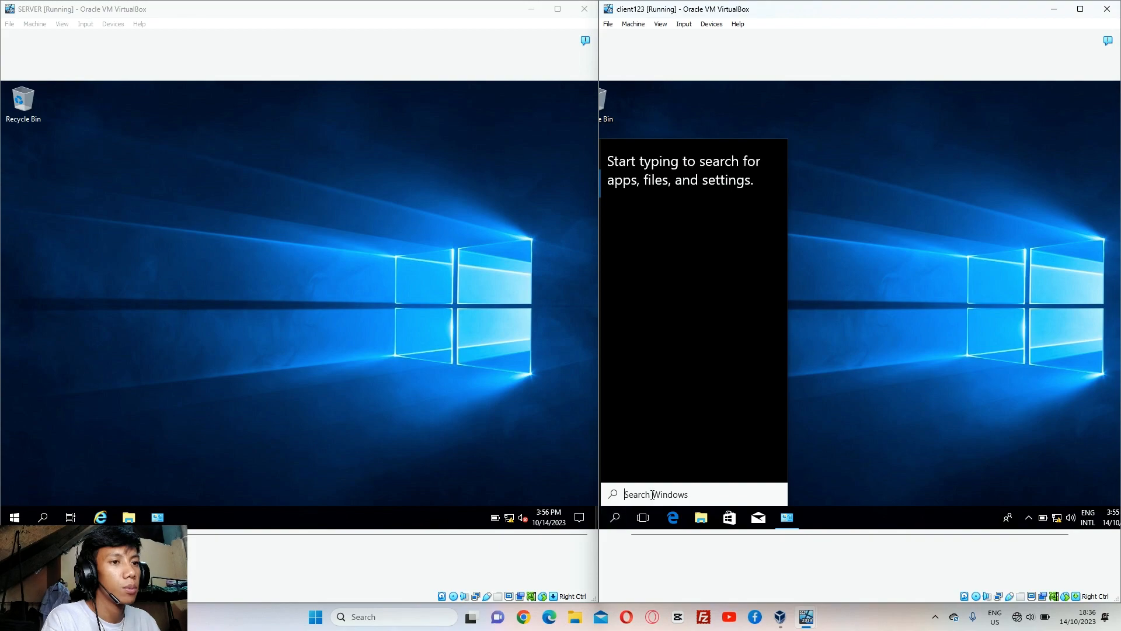
text(cmd)
key(Return)
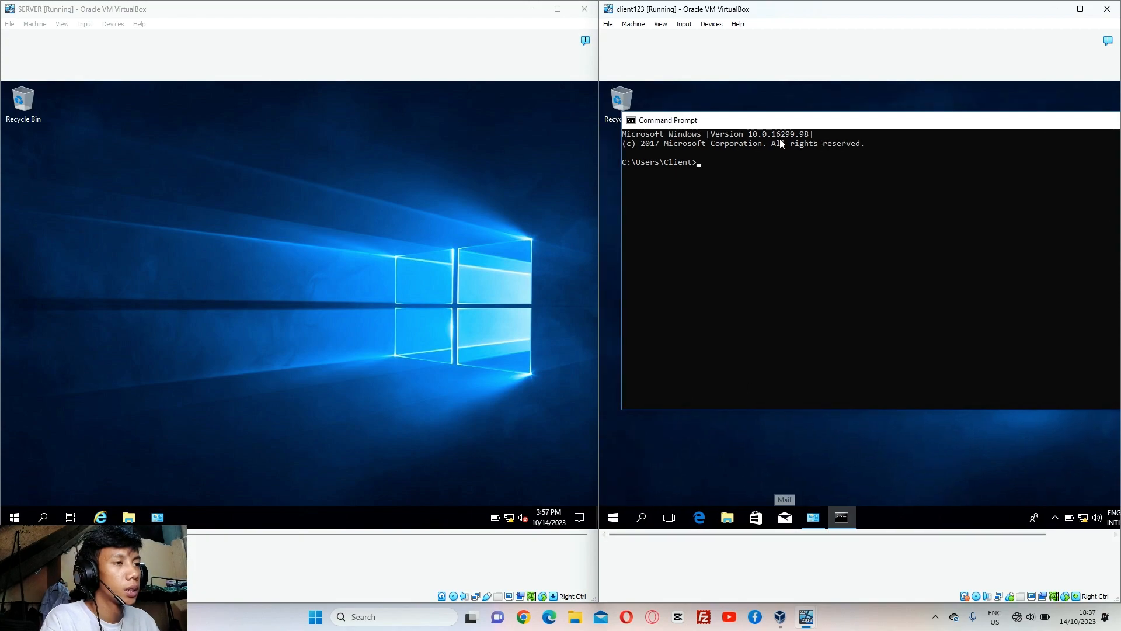
text(ping 192.168.1.20)
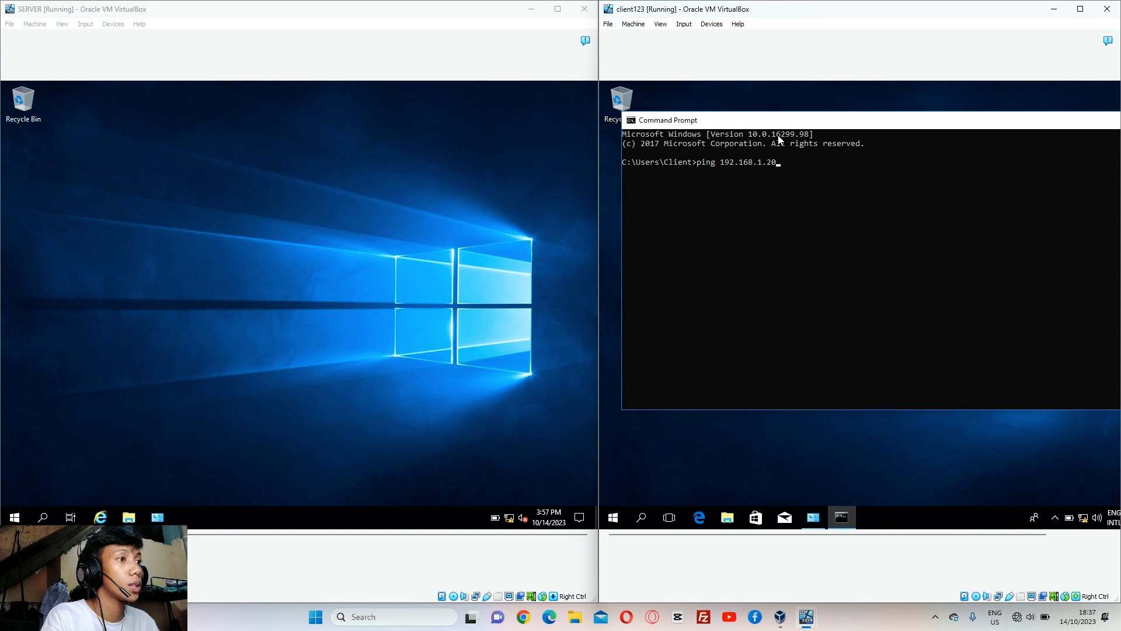
key(Return)
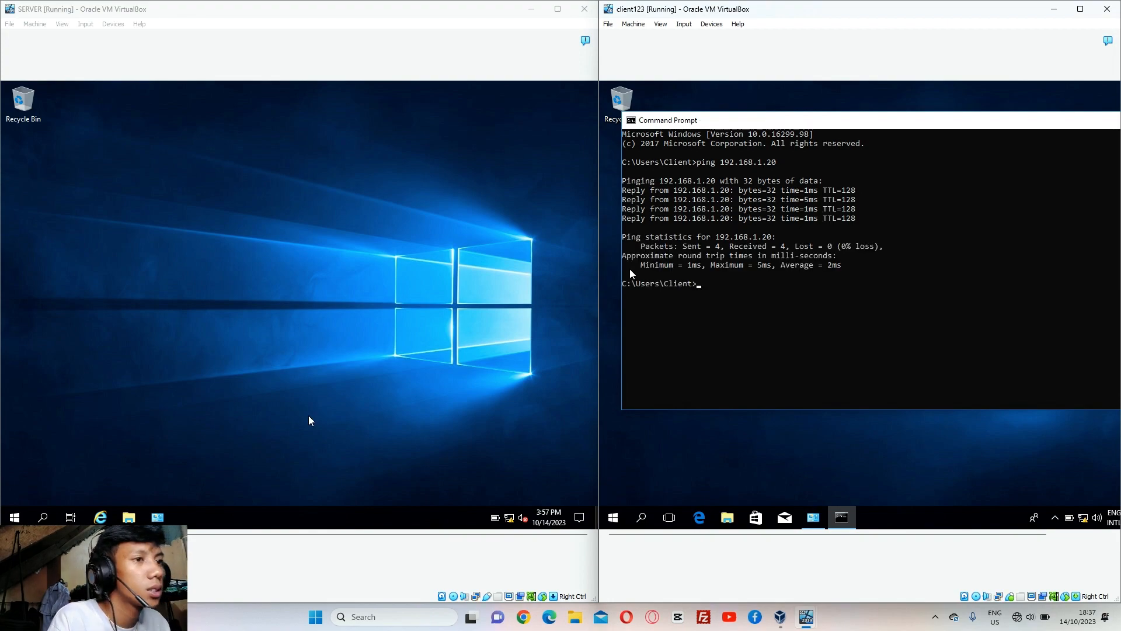
Ping 192.168.1.15 from SERVER's Command Prompt, then minimize the Command Prompt window
click(42, 517)
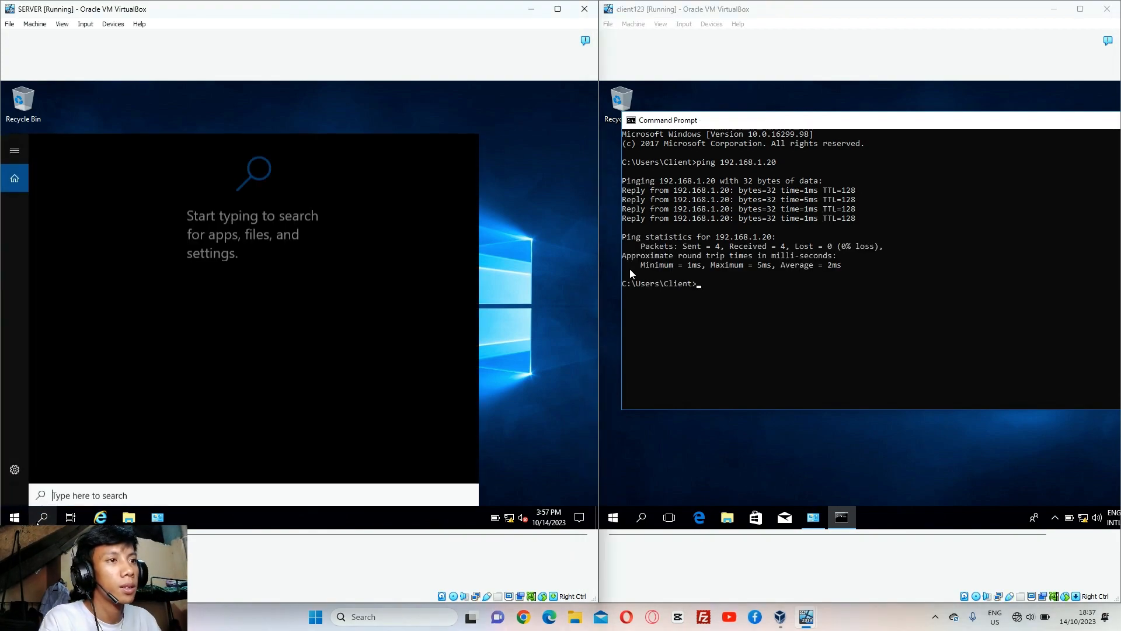
text(cmd)
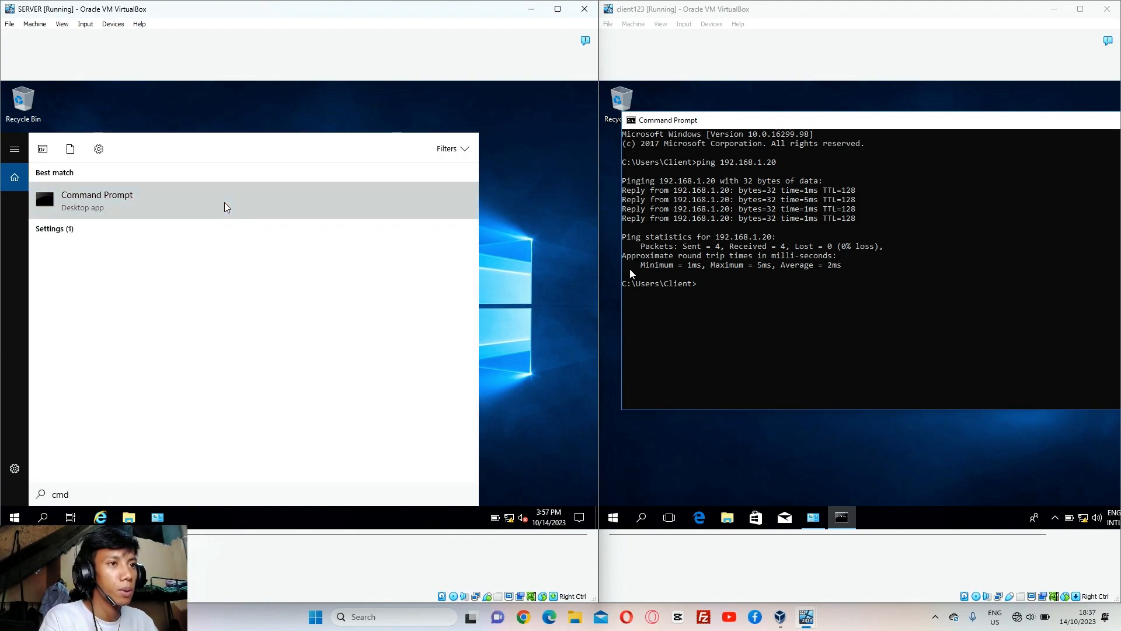
click(224, 203)
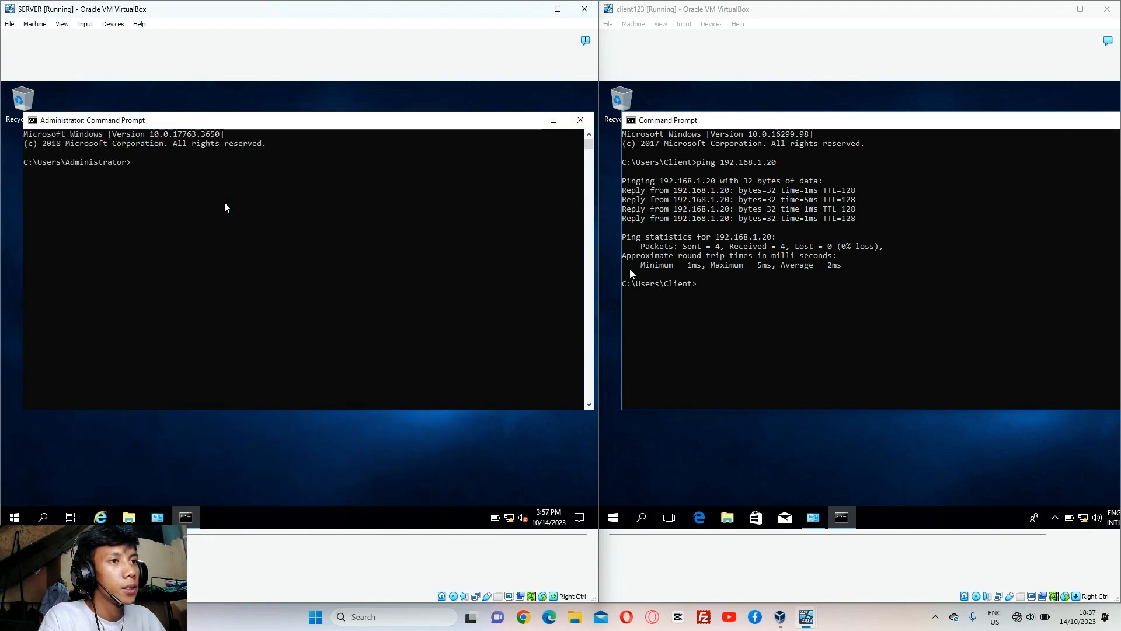
text(ping )
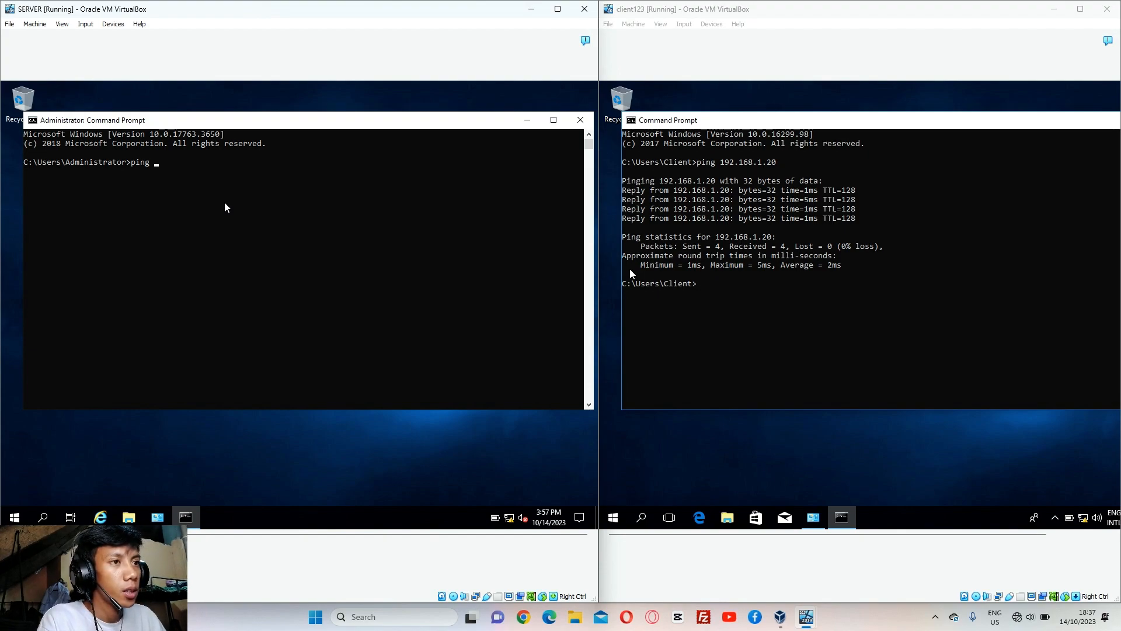
text(19)
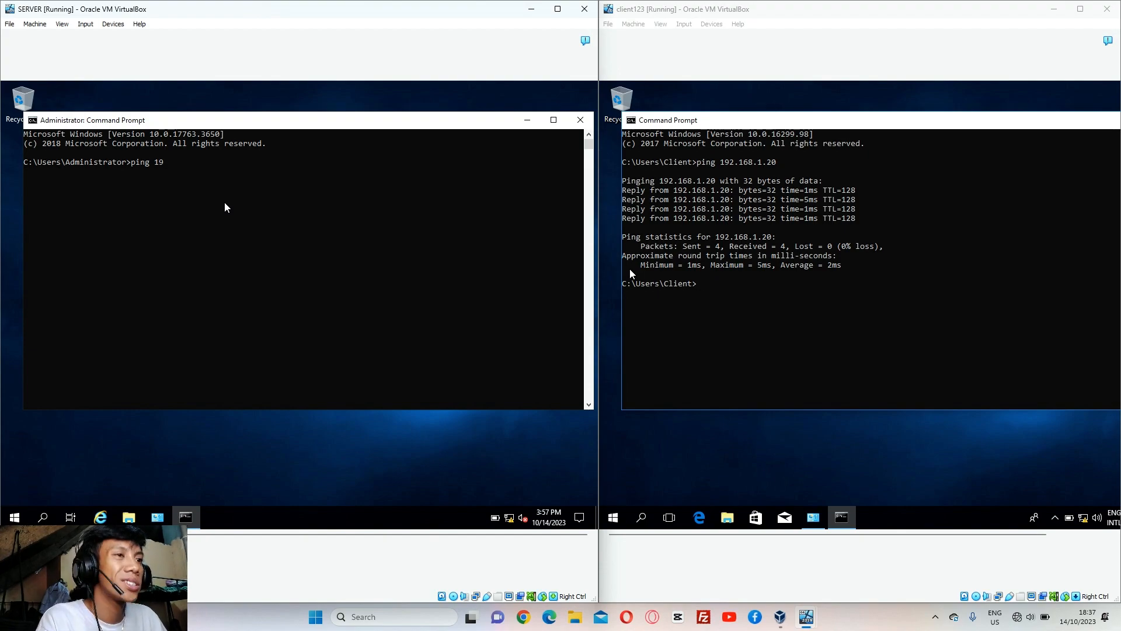
text(2.16)
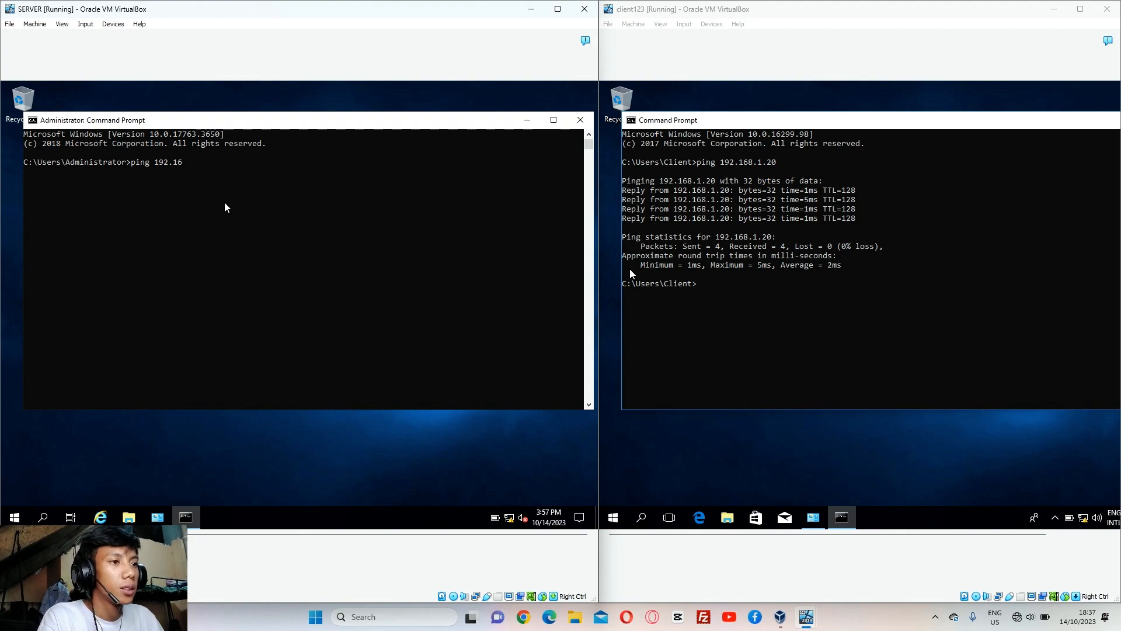
text(8.1.)
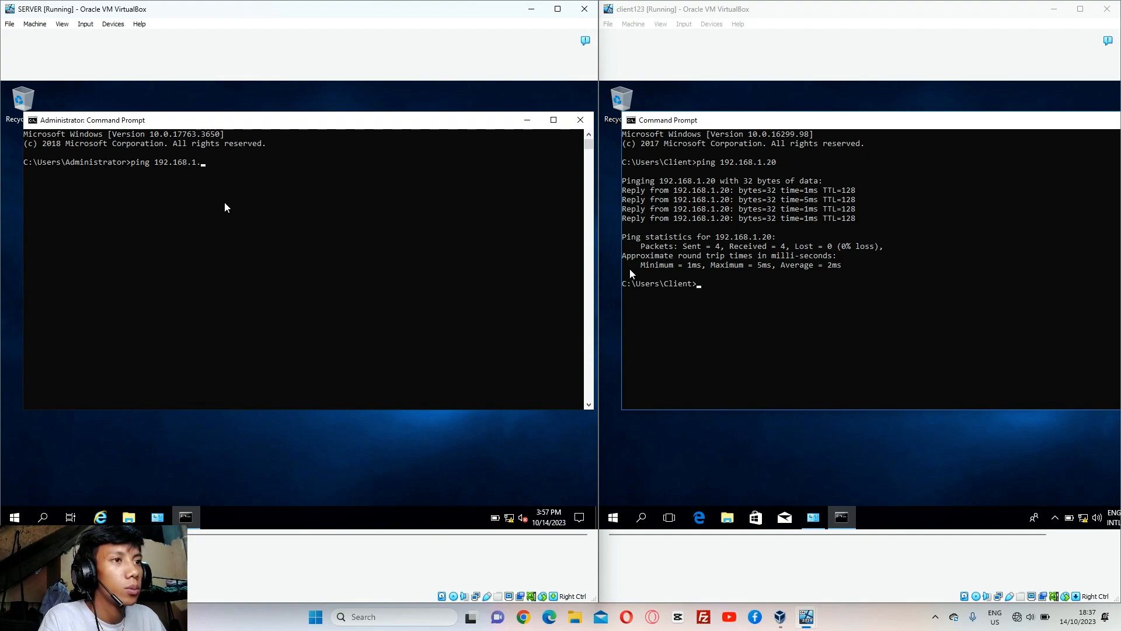
text(2)
key(BackSpace)
text(15)
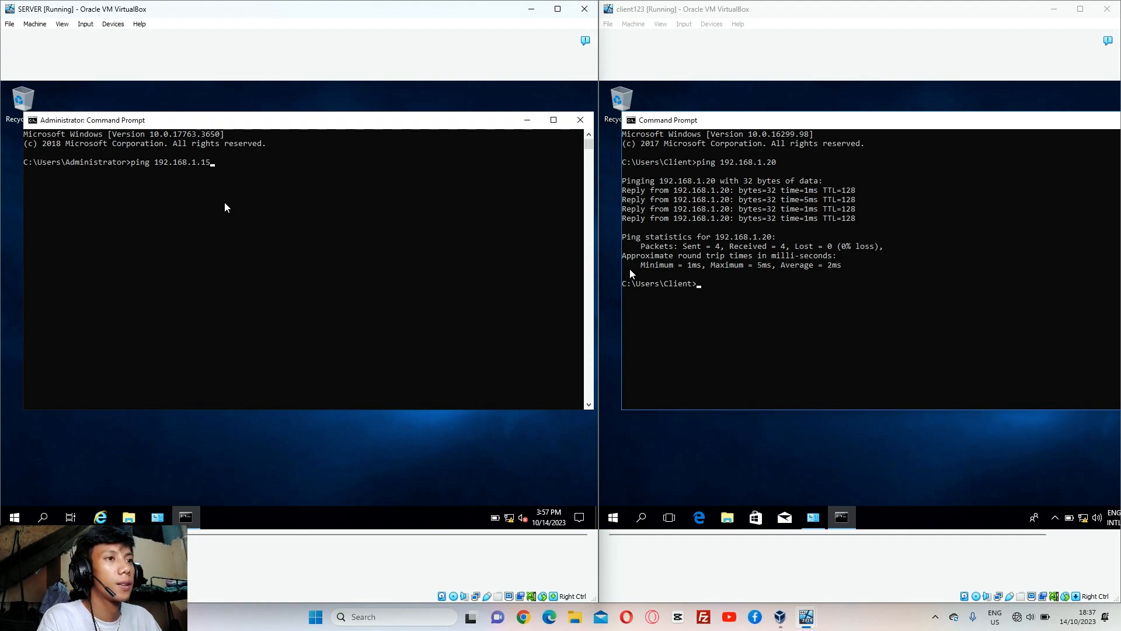
key(Return)
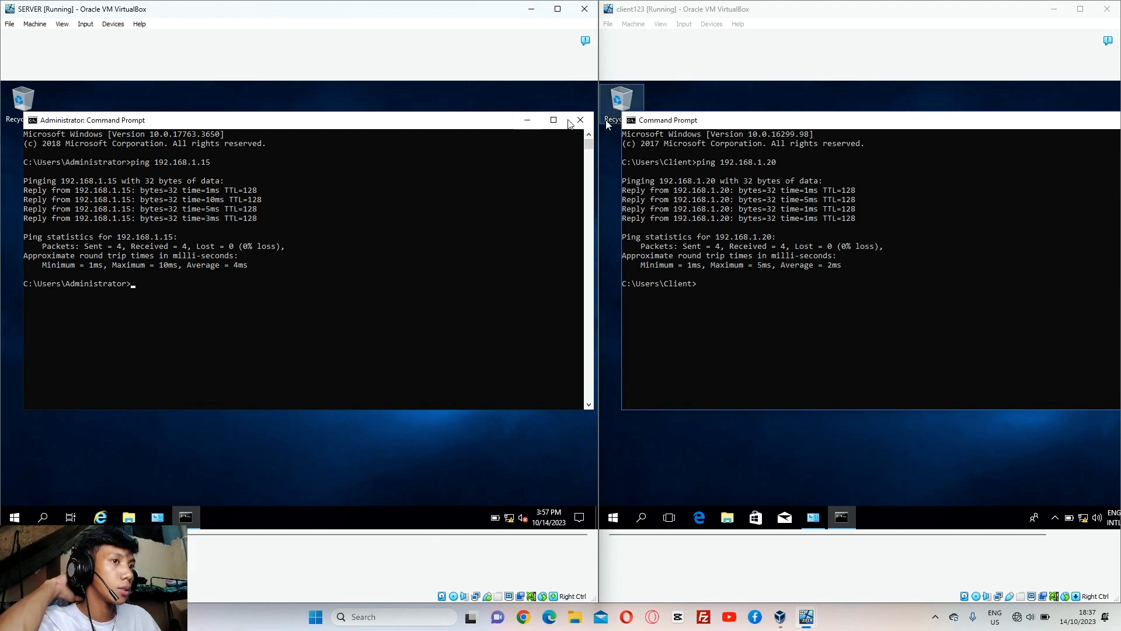
click(527, 121)
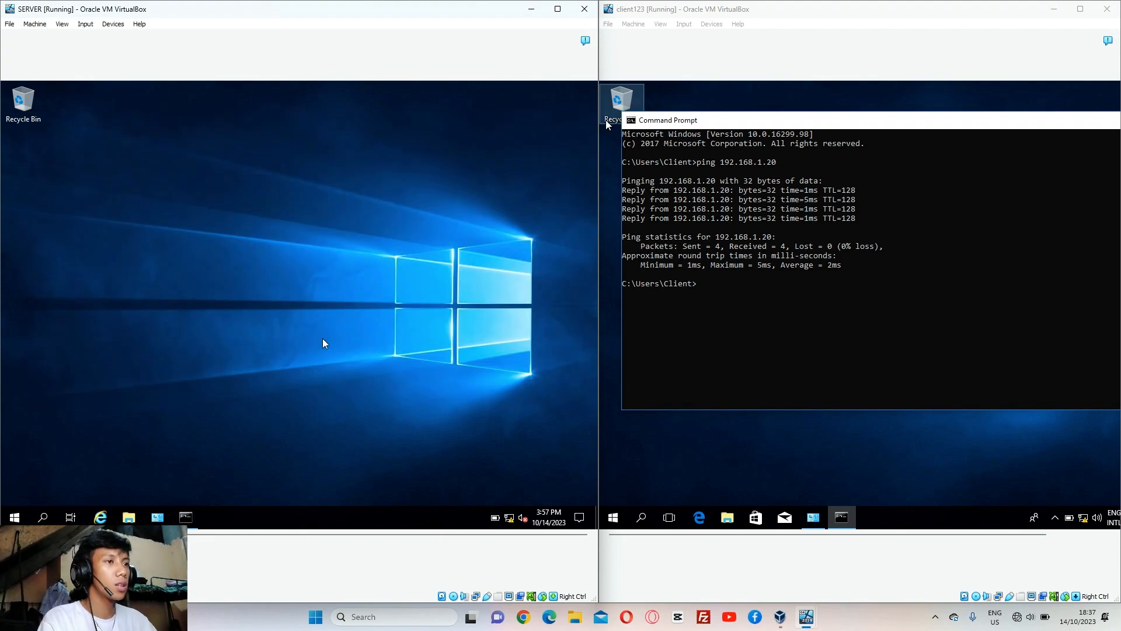
click(44, 517)
Launch Server Manager on SERVER via search and dismiss the Windows Admin Center notice
text(s)
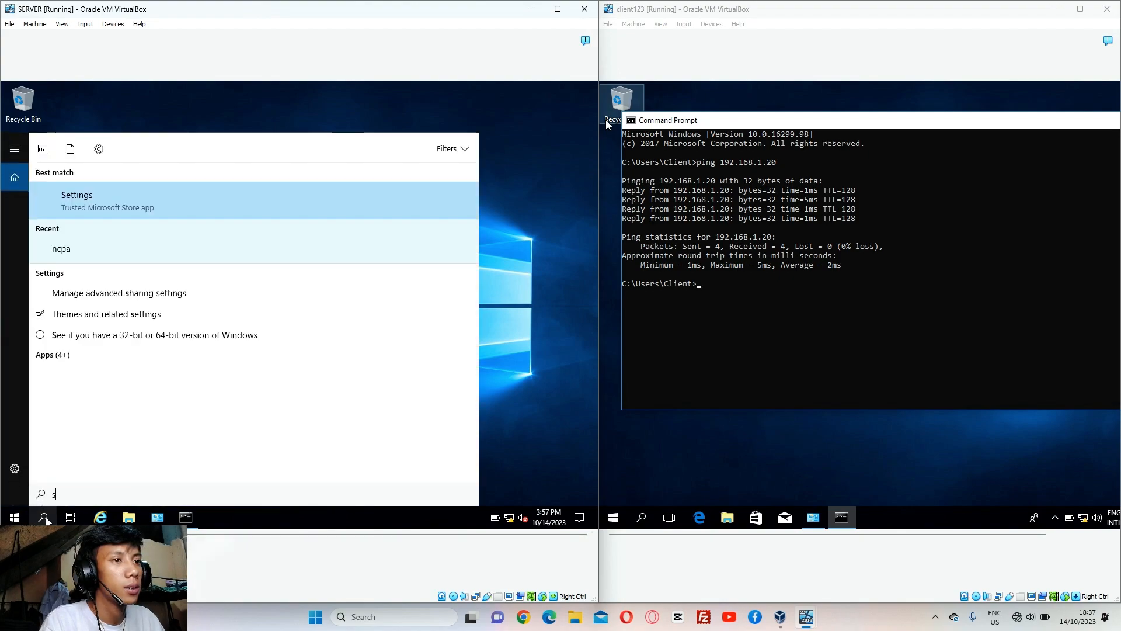
text(er)
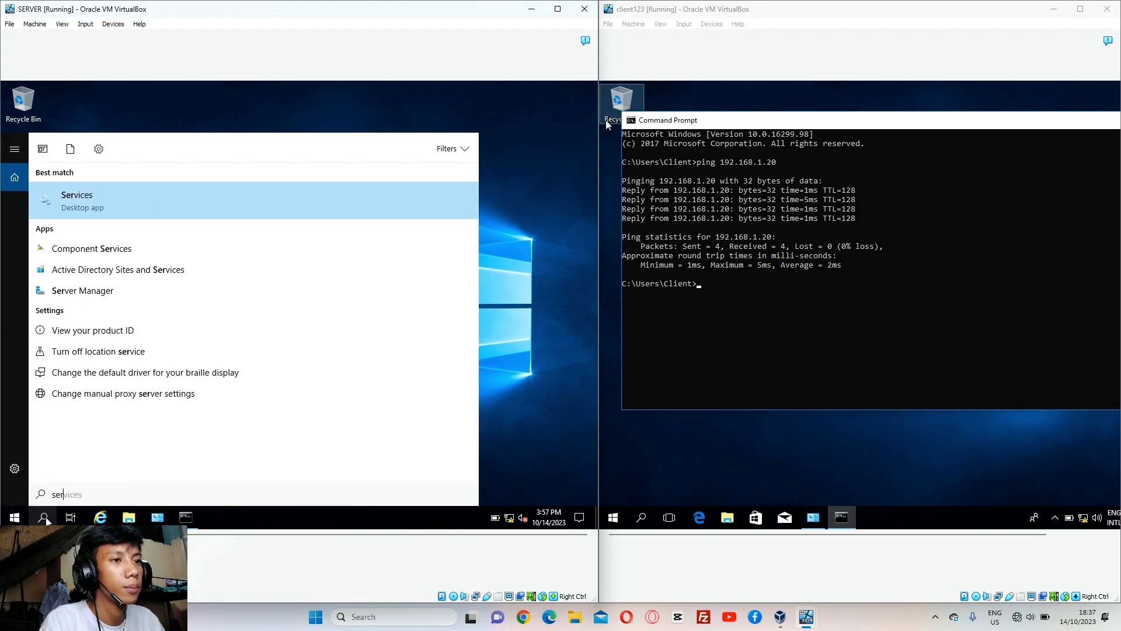
key(BackSpace)
text(rver)
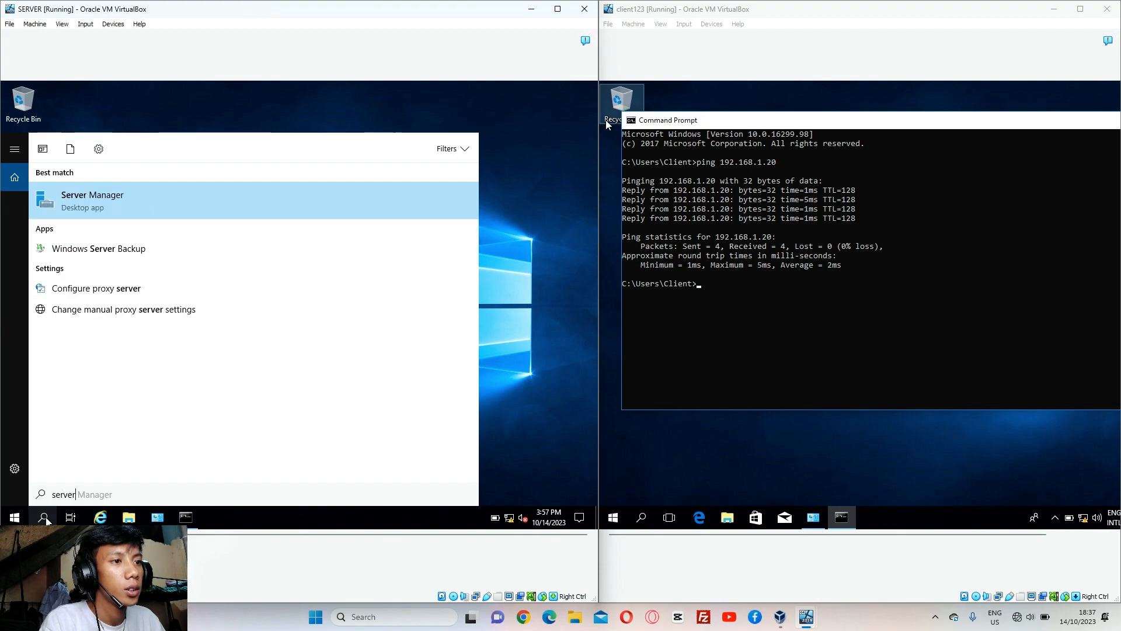
click(220, 215)
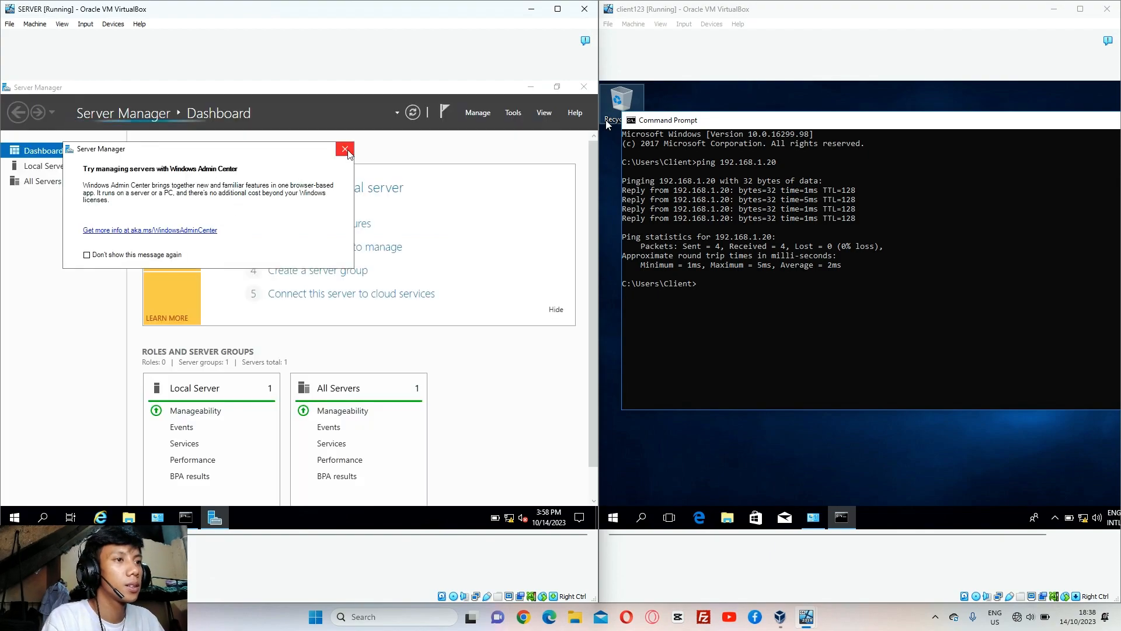
click(346, 150)
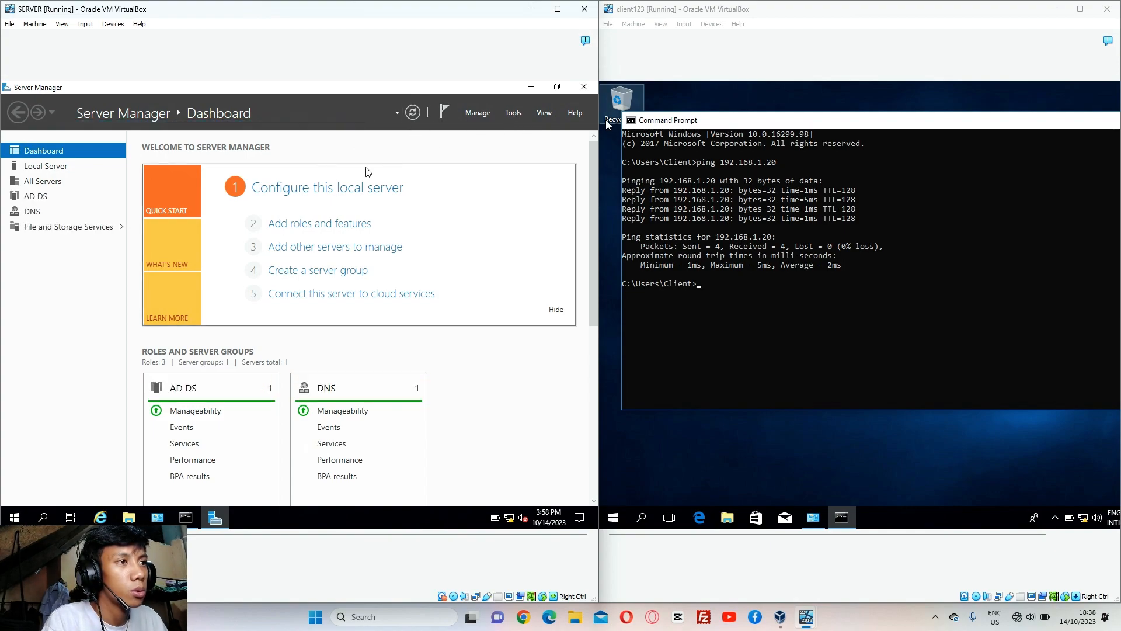
click(514, 114)
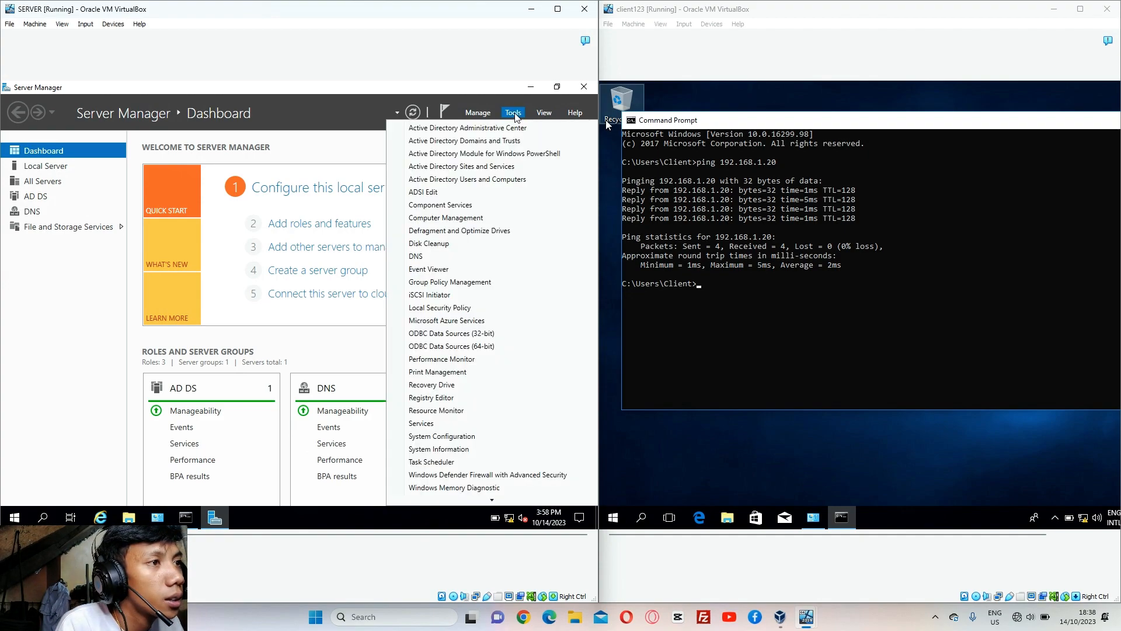
Open Active Directory Users and Computers, browse Test1, and bring up the demesa.com domain's actions
click(494, 187)
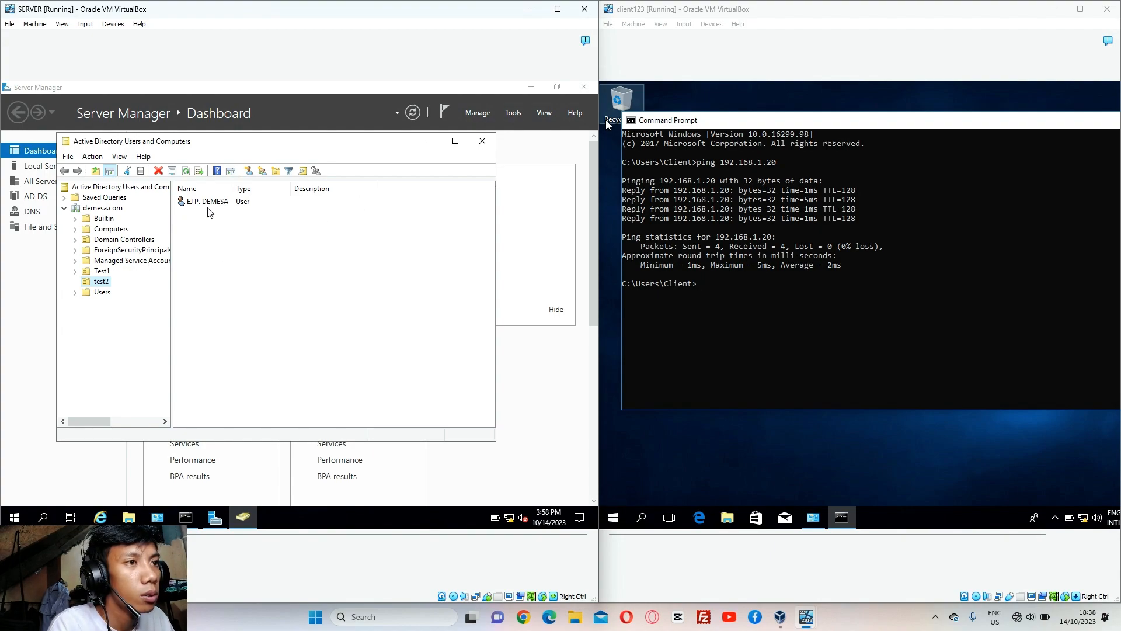
click(101, 272)
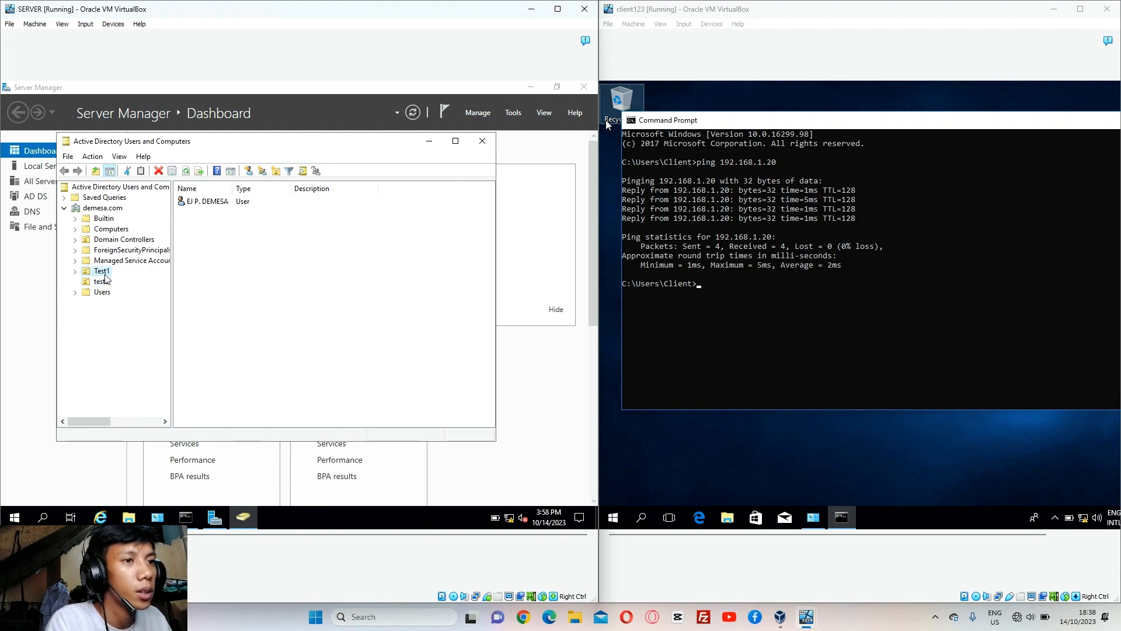
click(65, 208)
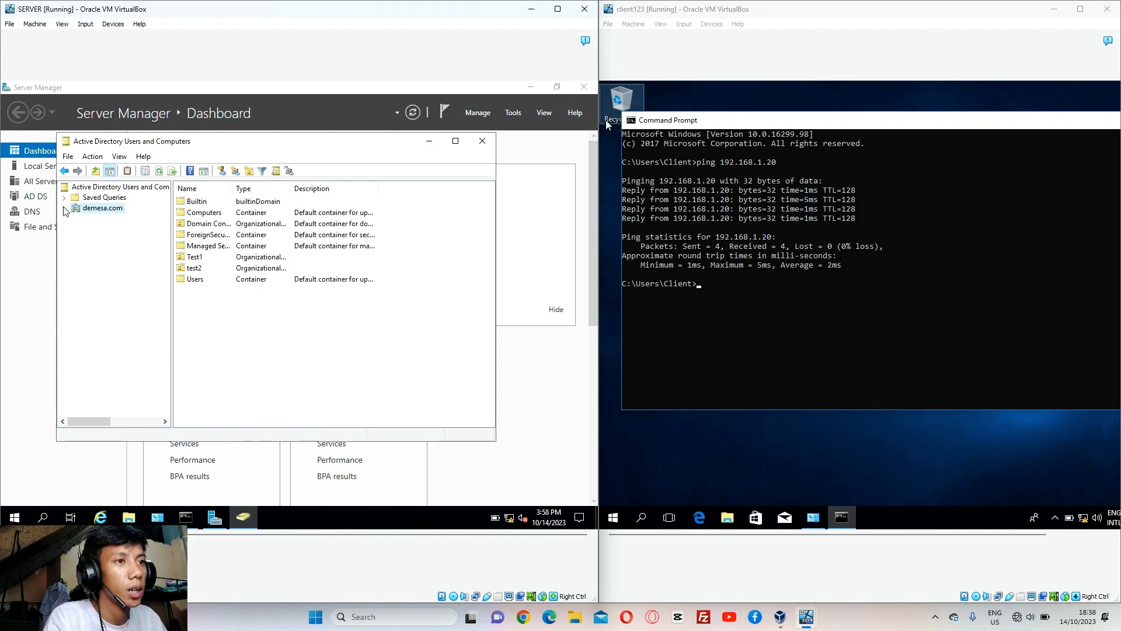
right_click(88, 205)
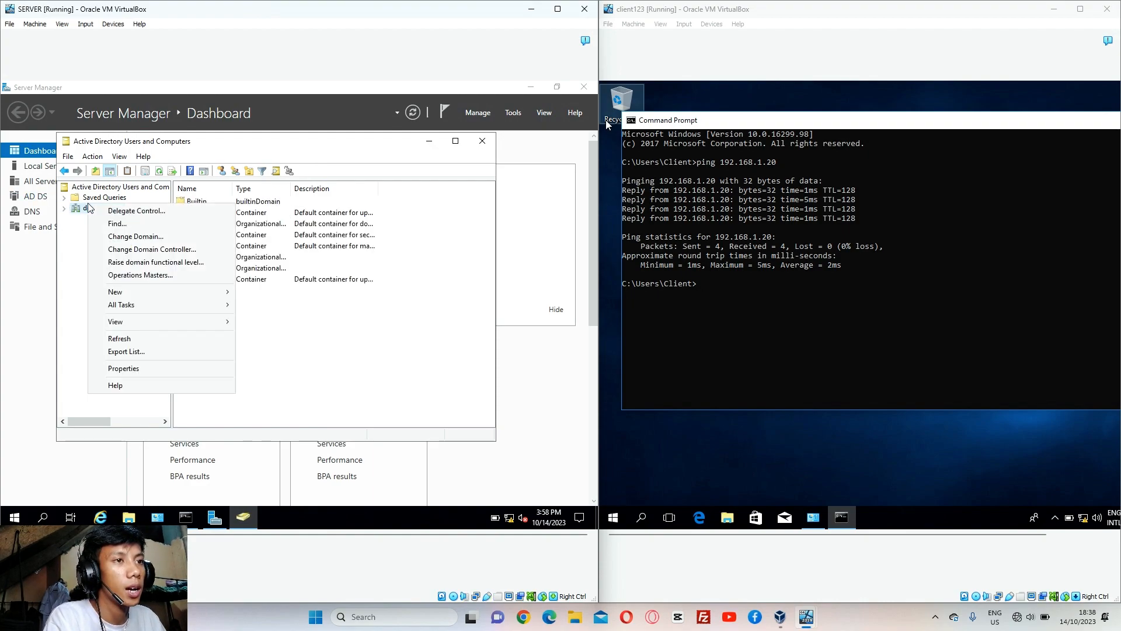
mouse_move(124, 297)
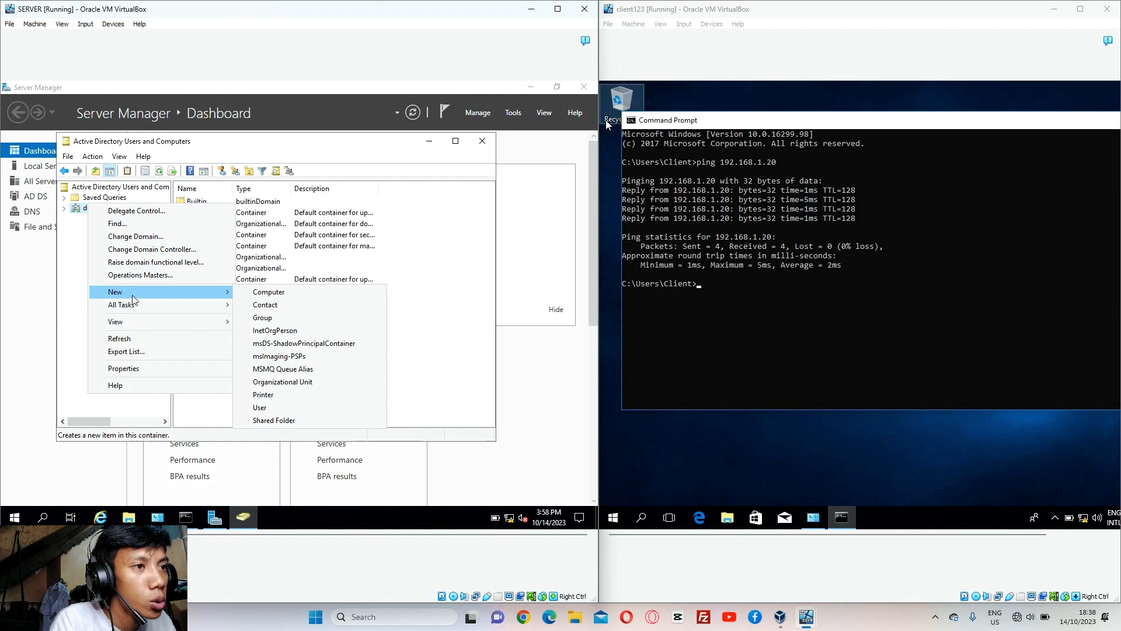
Create a new organizational unit named Test3 under demesa.com and right-click it
click(283, 382)
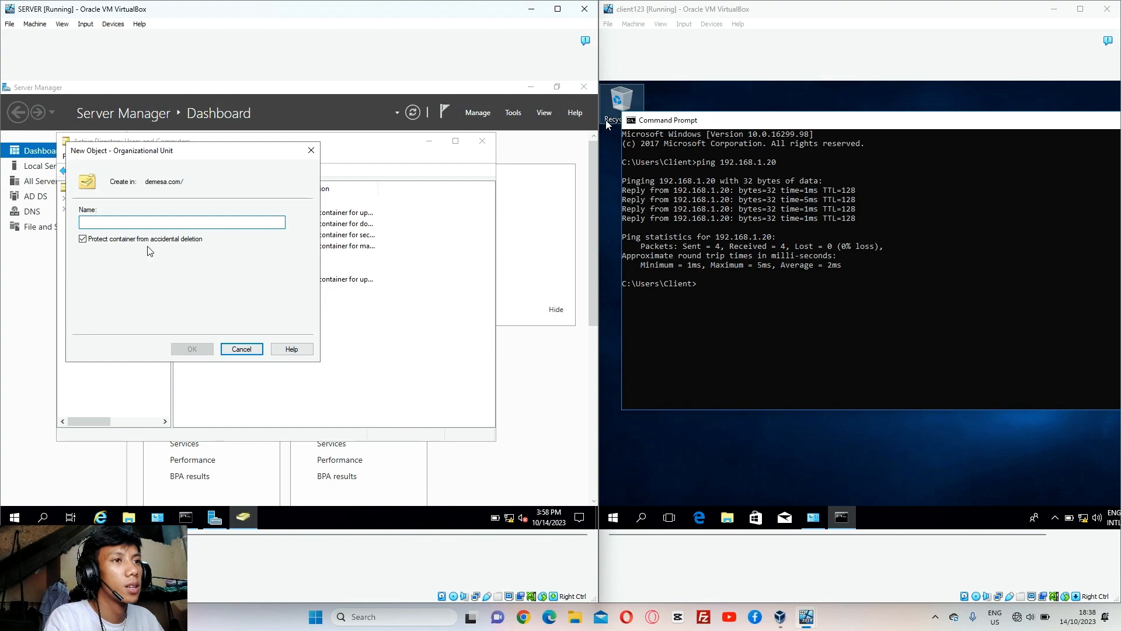
text(Test3)
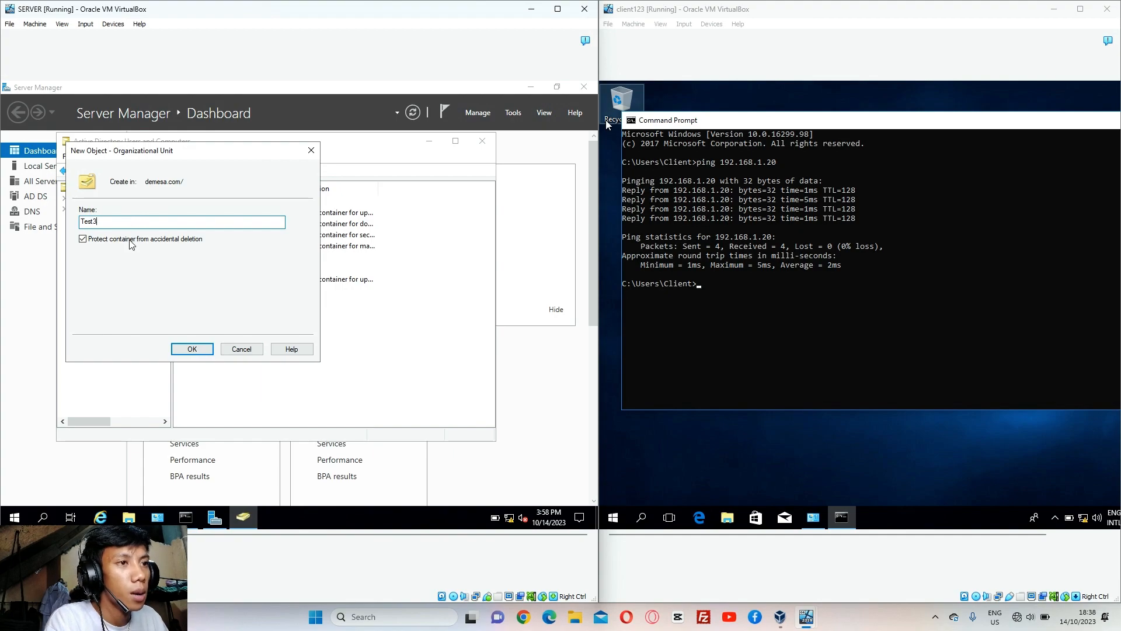
click(199, 350)
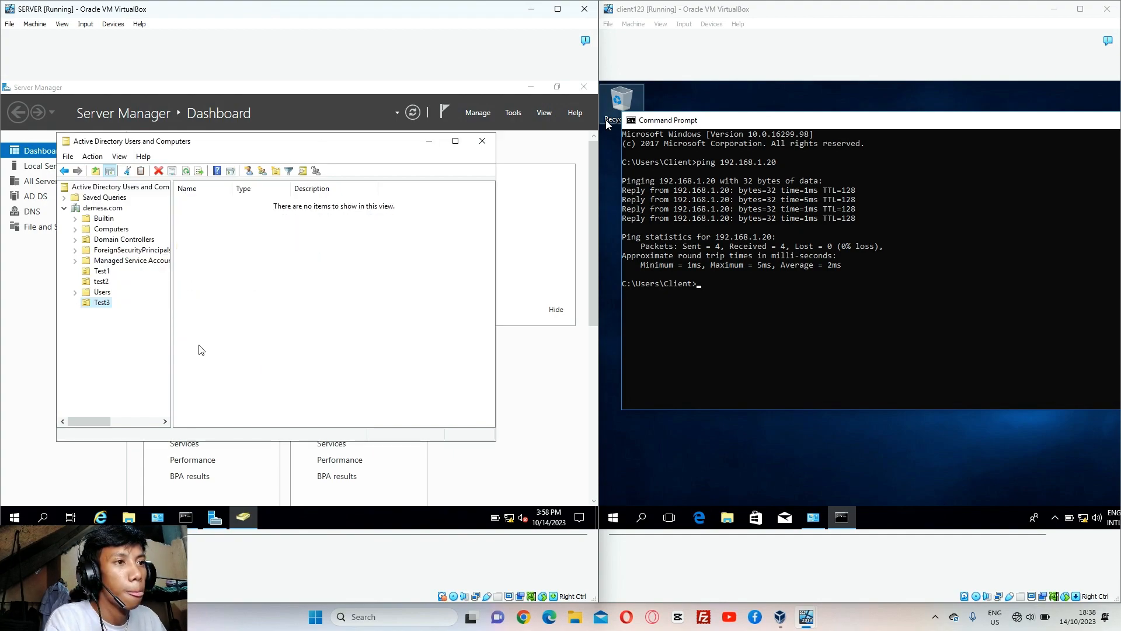
right_click(102, 304)
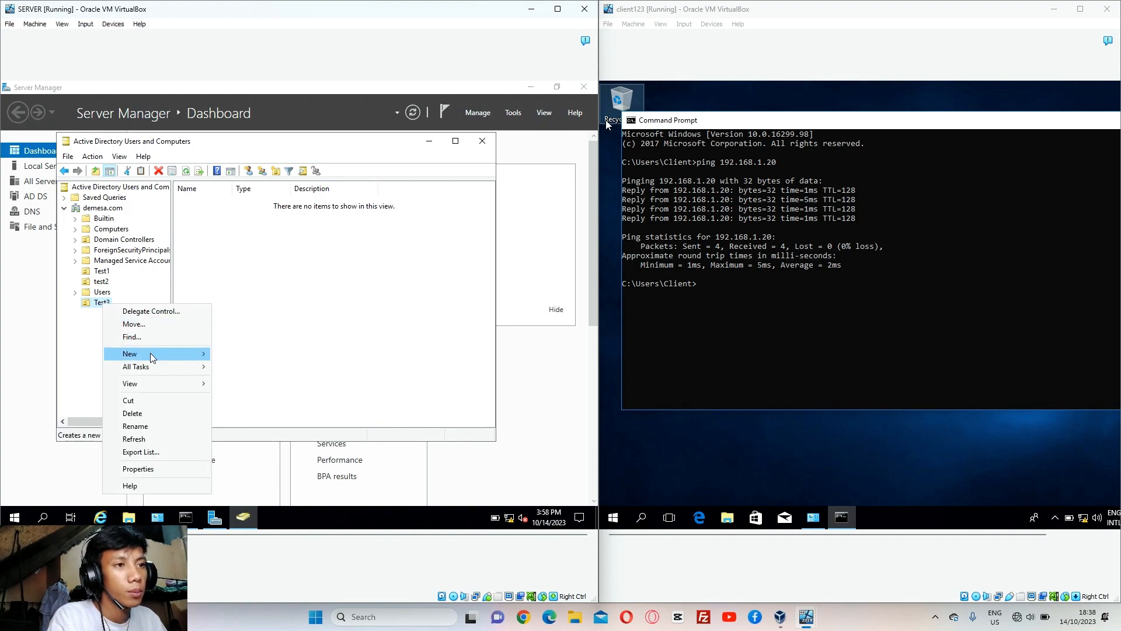
Start a new user in Test3, entering the user's first name, last name and logon name
mouse_move(150, 355)
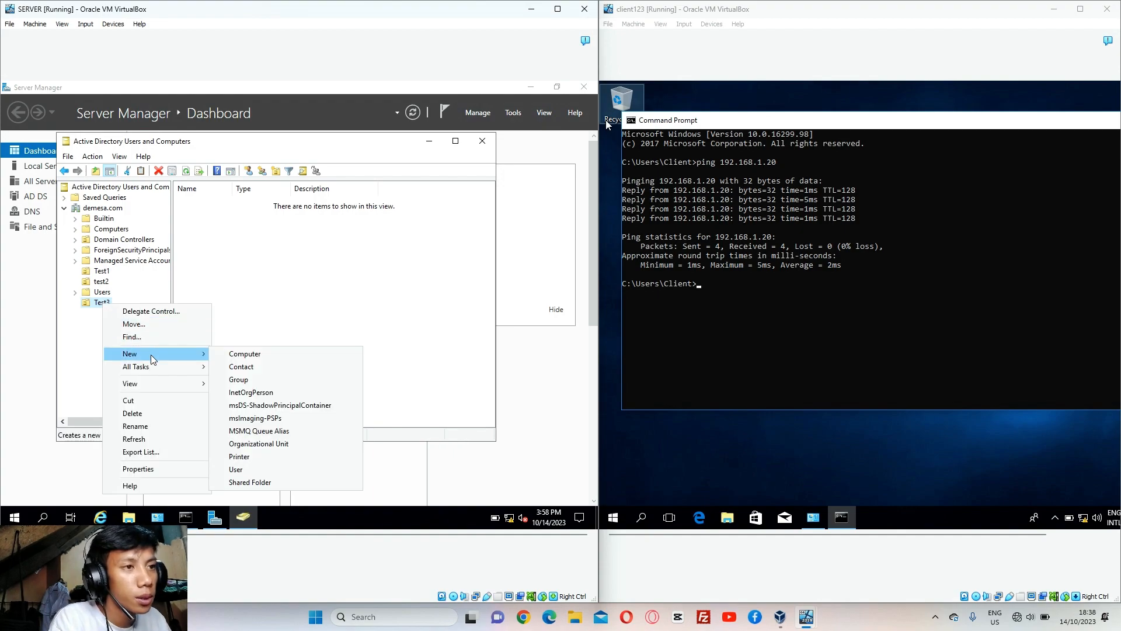
click(260, 470)
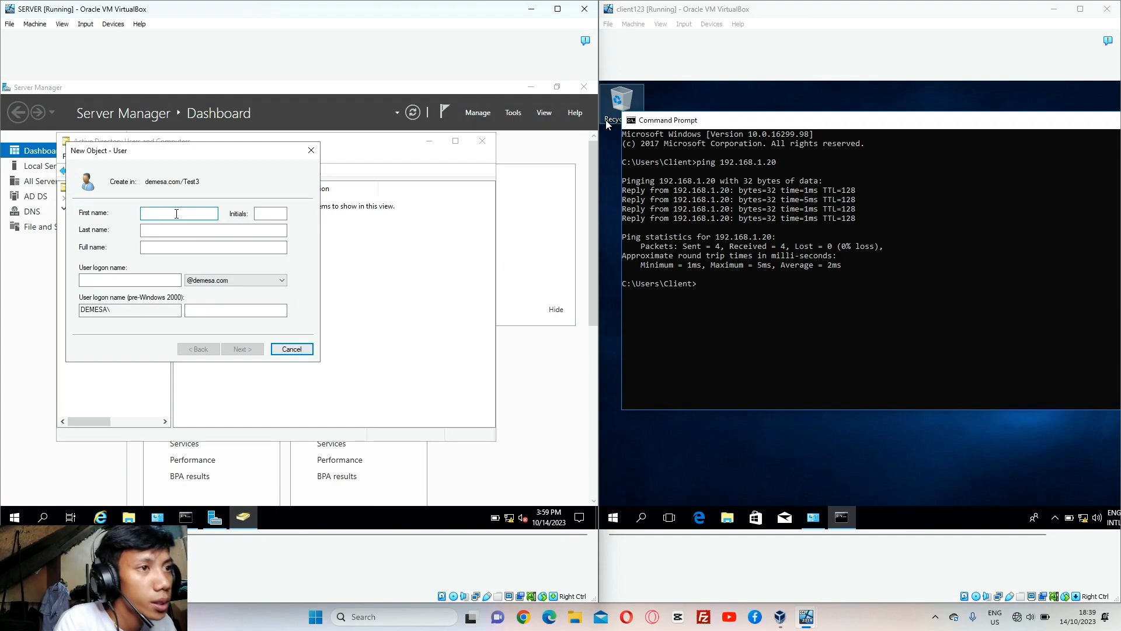
text(SD)
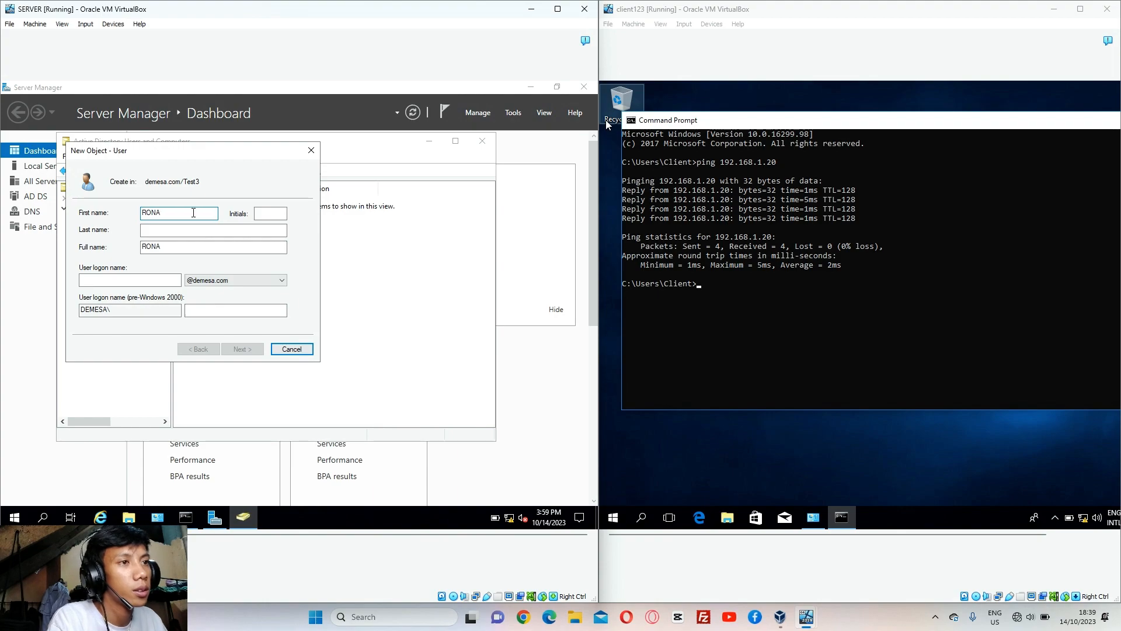
click(261, 212)
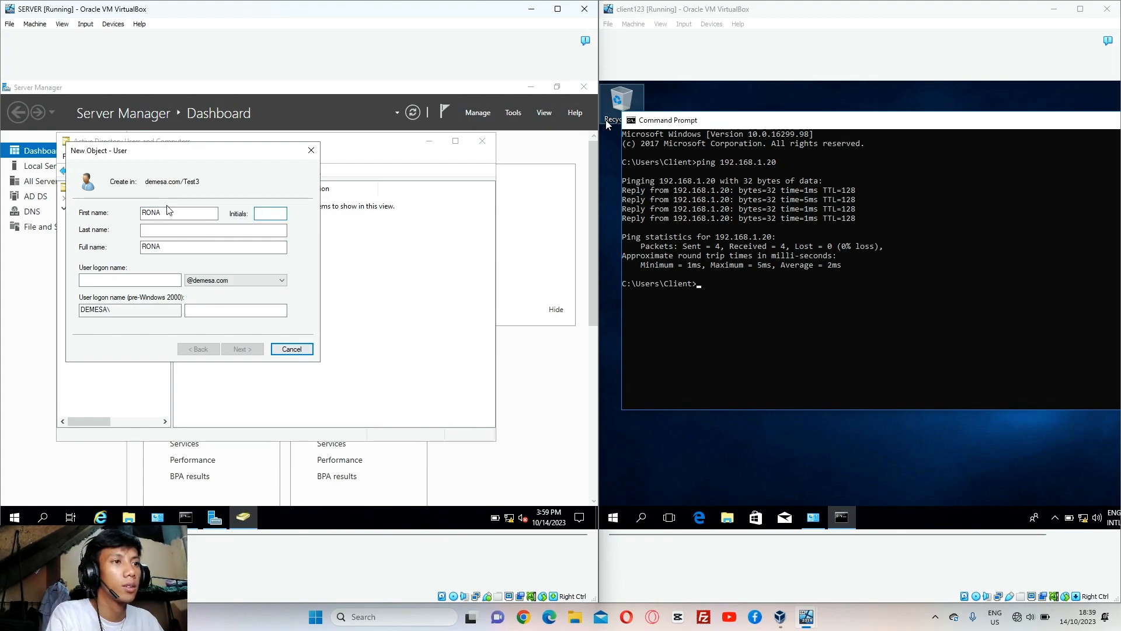
click(169, 214)
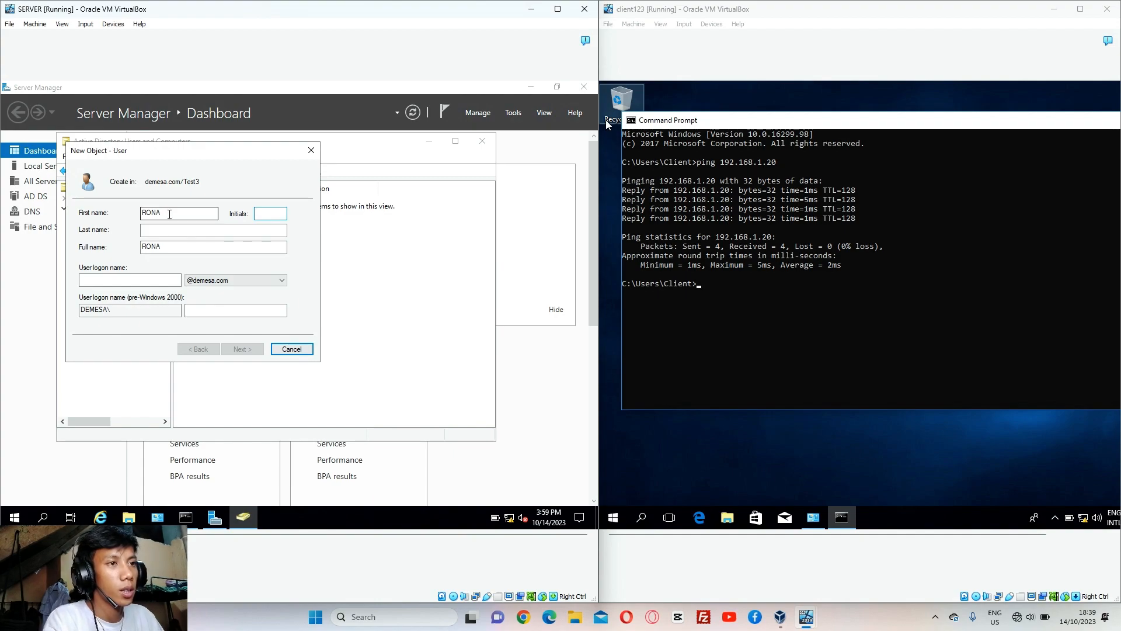
key(BackSpace)
key(BackSpace)
key(BackSpace)
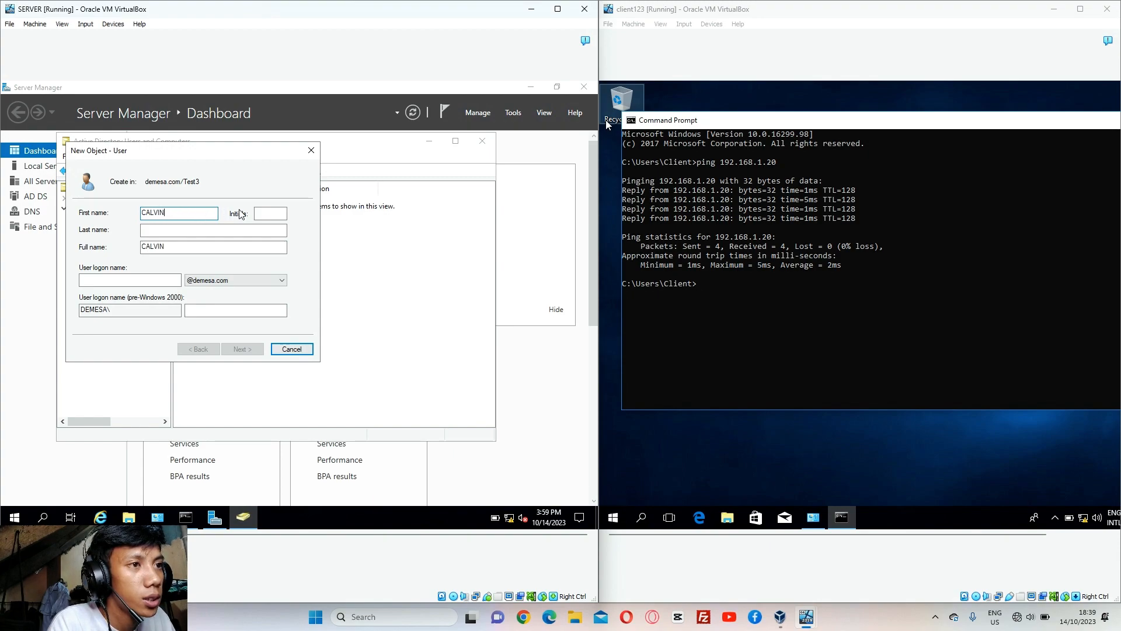
click(263, 214)
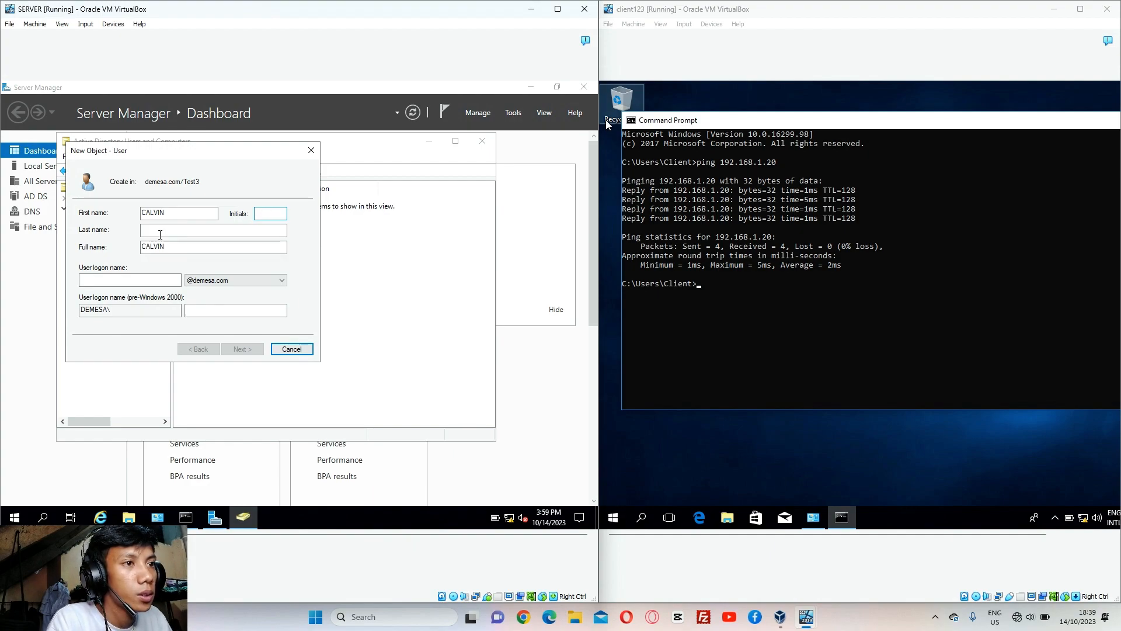
click(162, 231)
text(DEME)
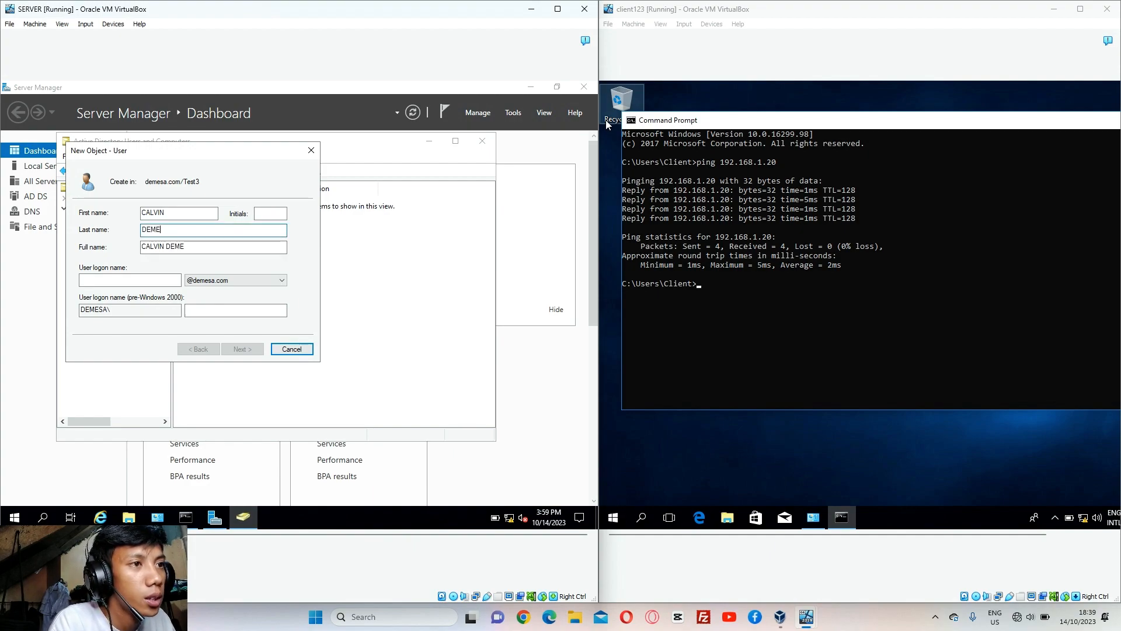
text(SA)
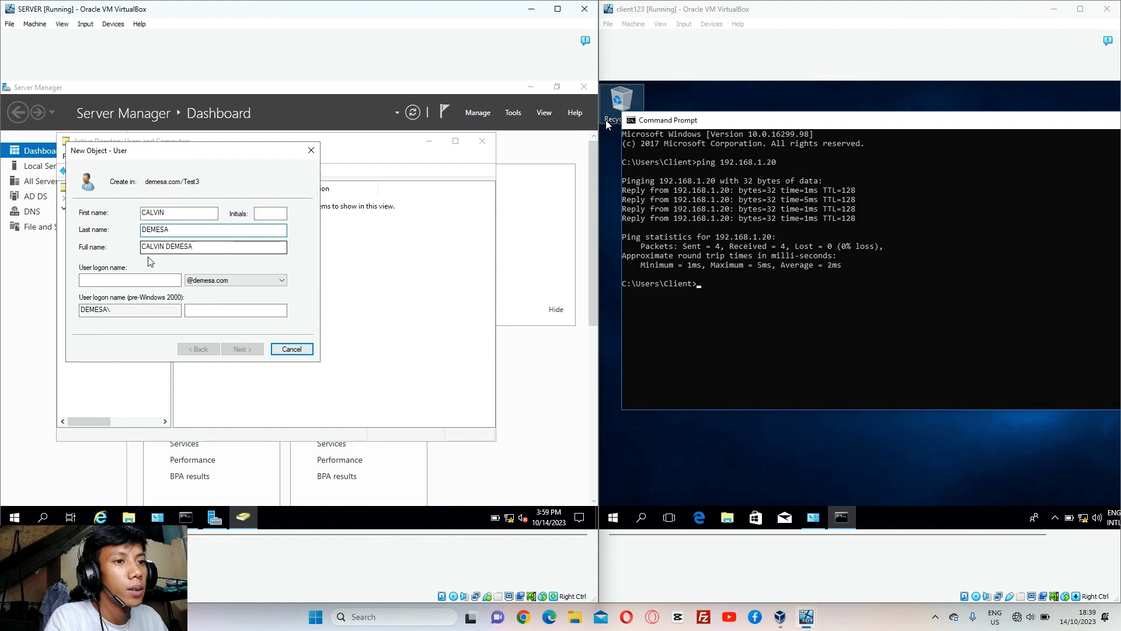
click(149, 279)
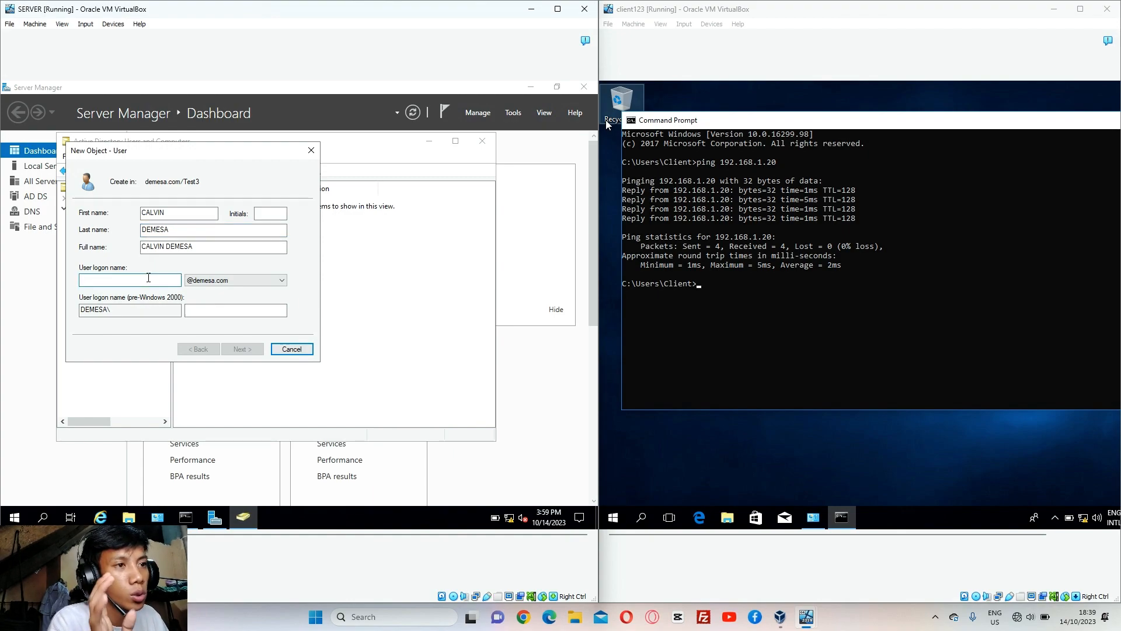
text(CALVIND)
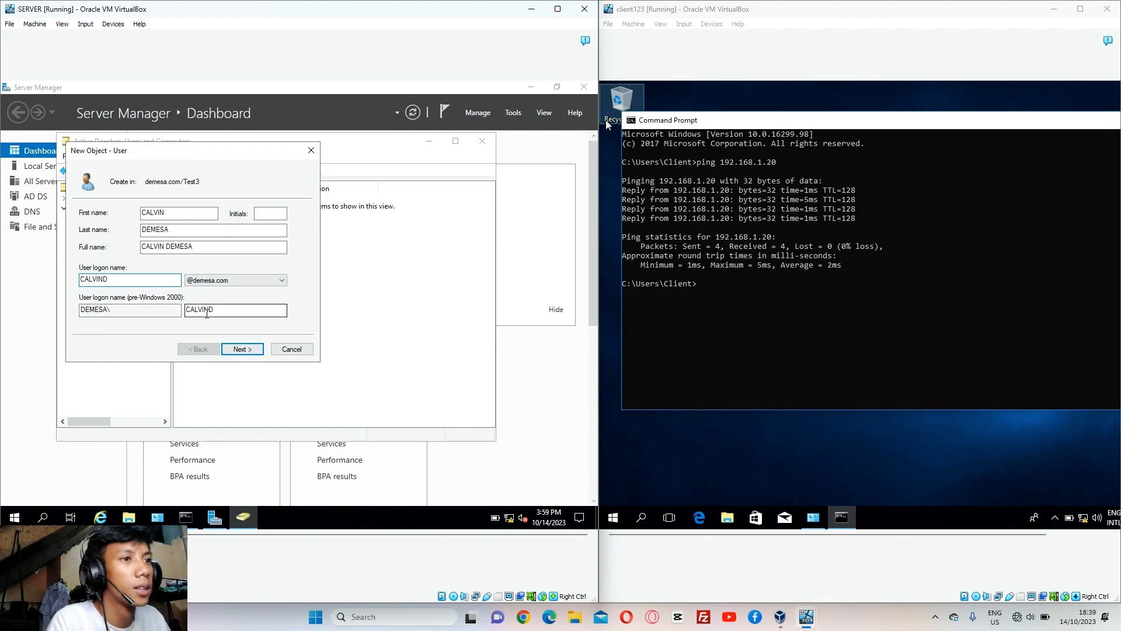
click(239, 349)
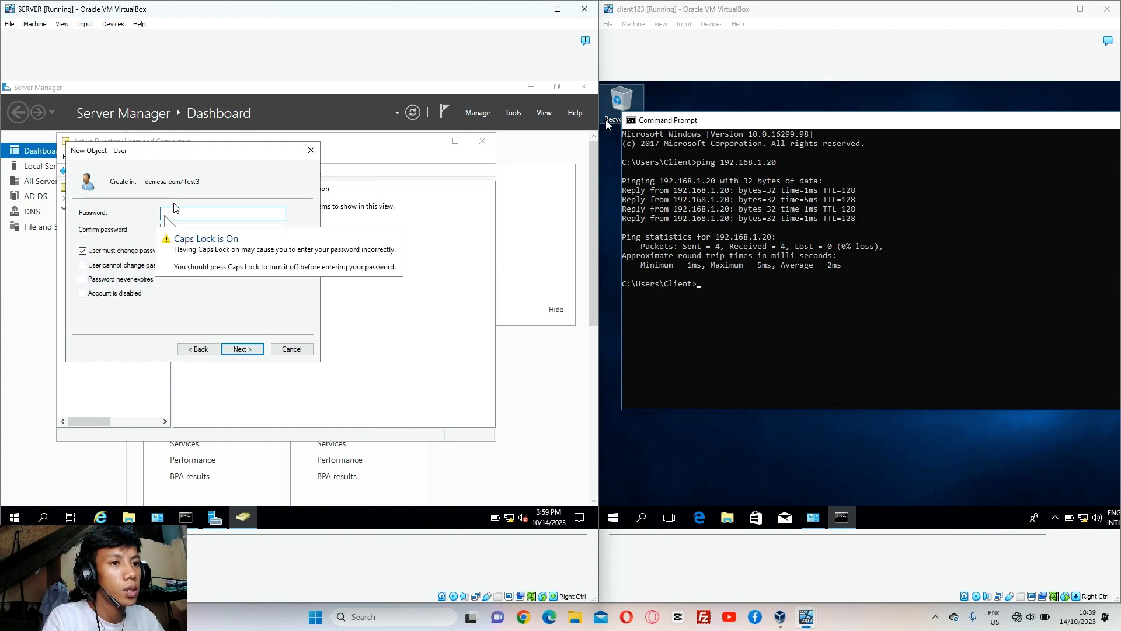
Set and confirm the new user's password, finish creating the user, and close Active Directory Users and Computers
key(Caps_Lock)
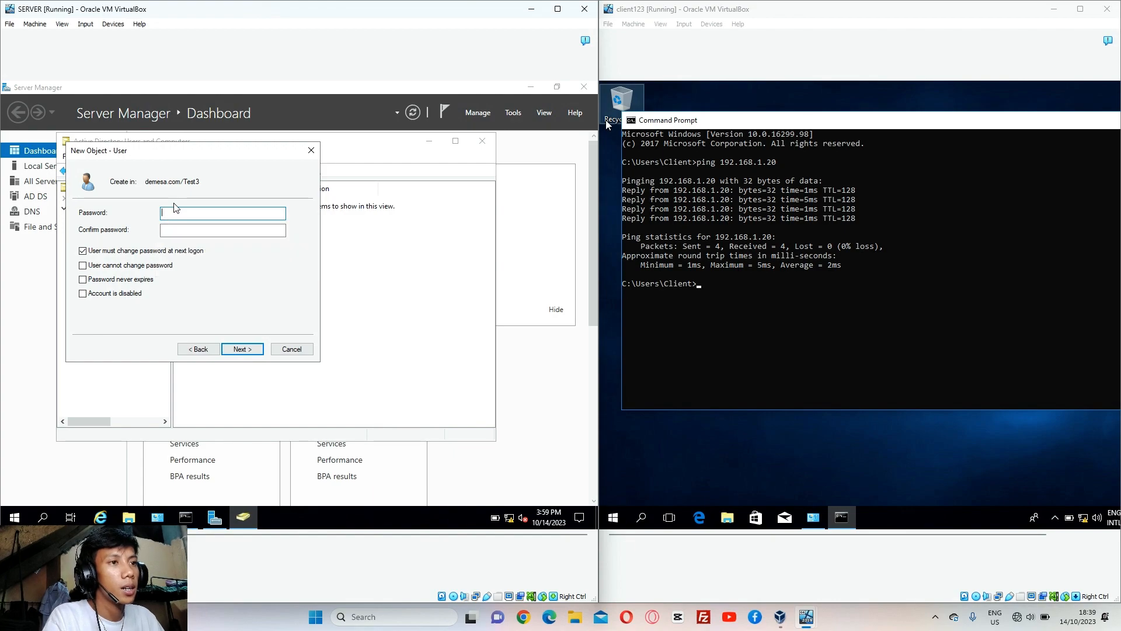
text(••)
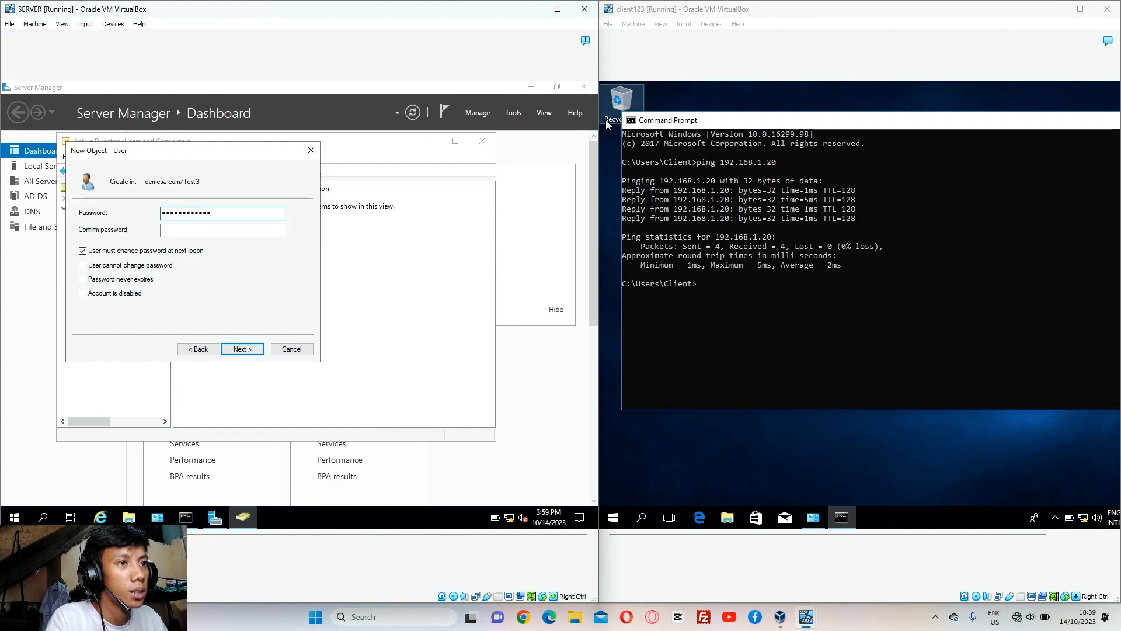
click(170, 232)
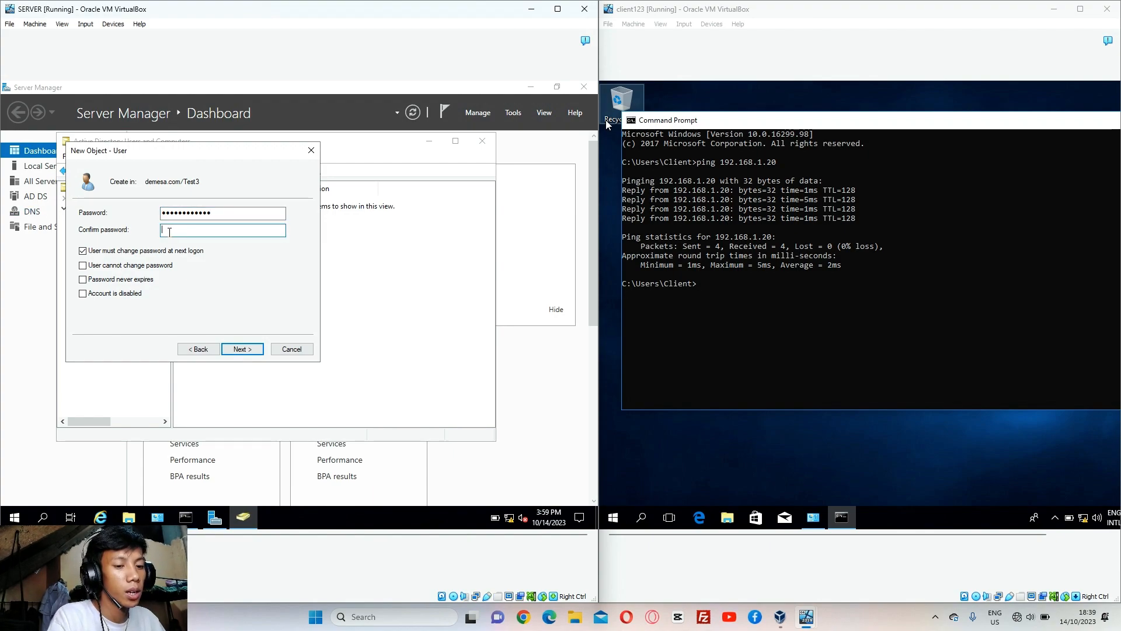
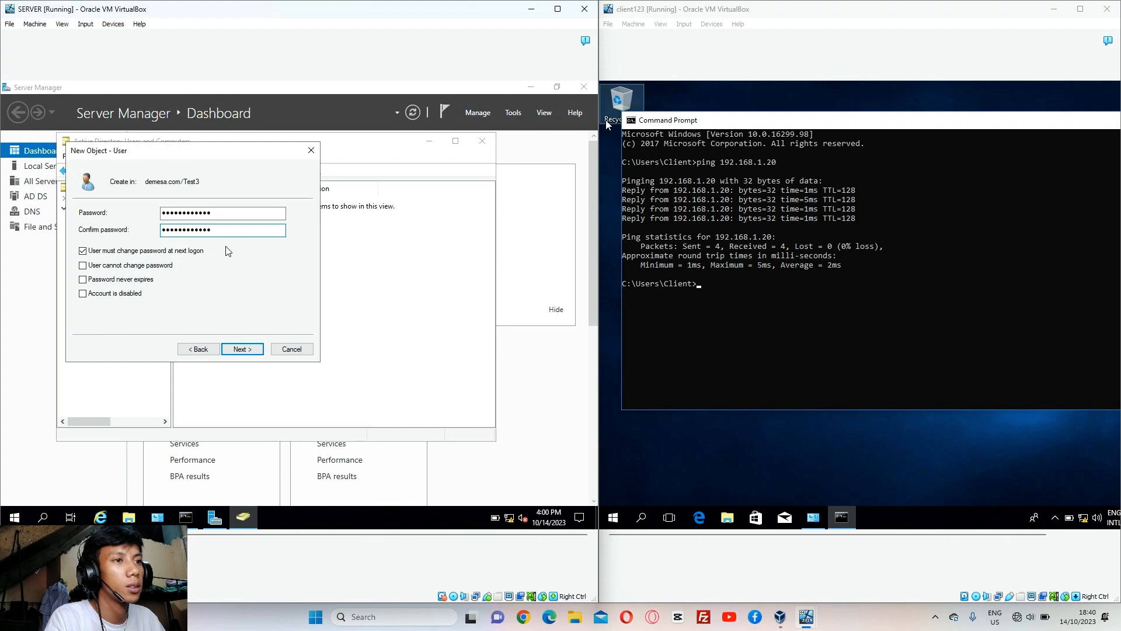
click(242, 349)
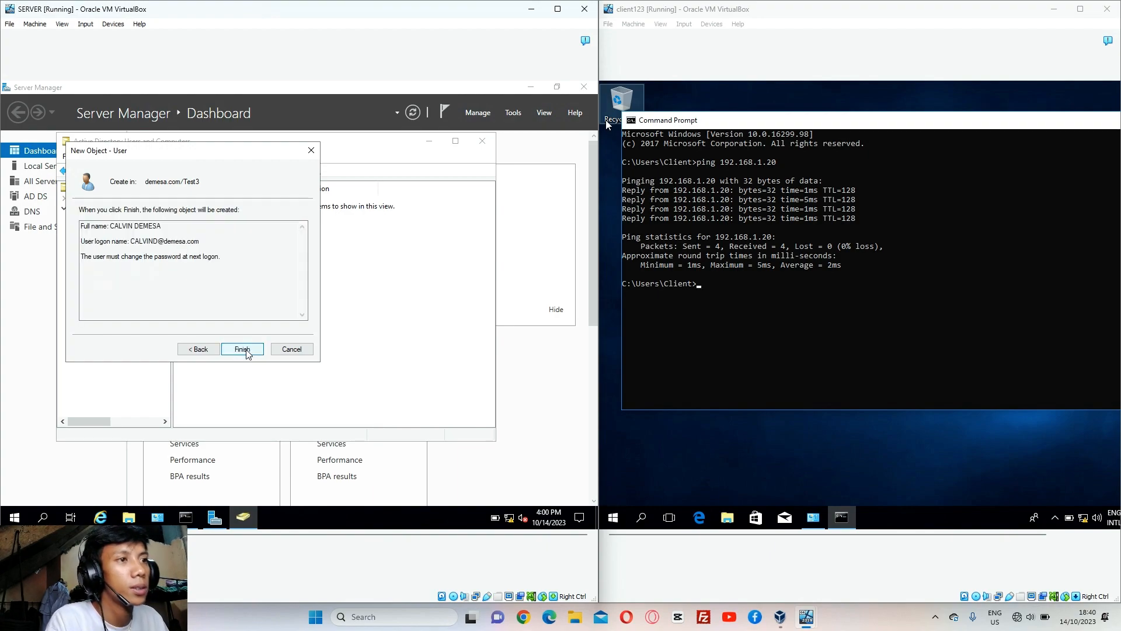
click(245, 350)
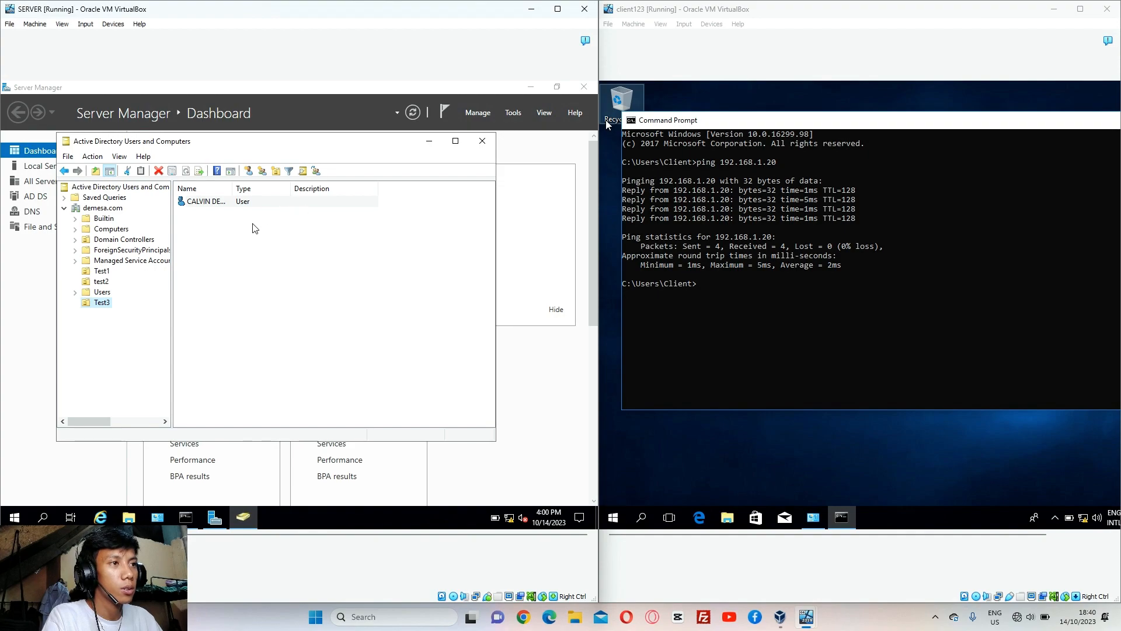
click(490, 146)
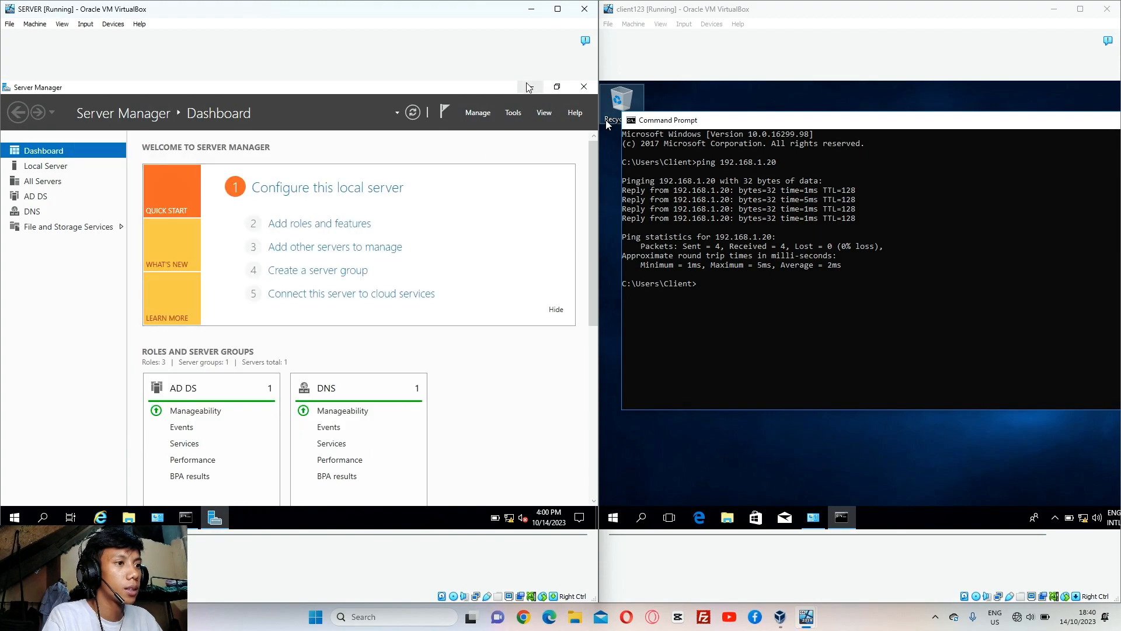
Minimize Server Manager on the server and close the client's Command Prompt window
click(529, 87)
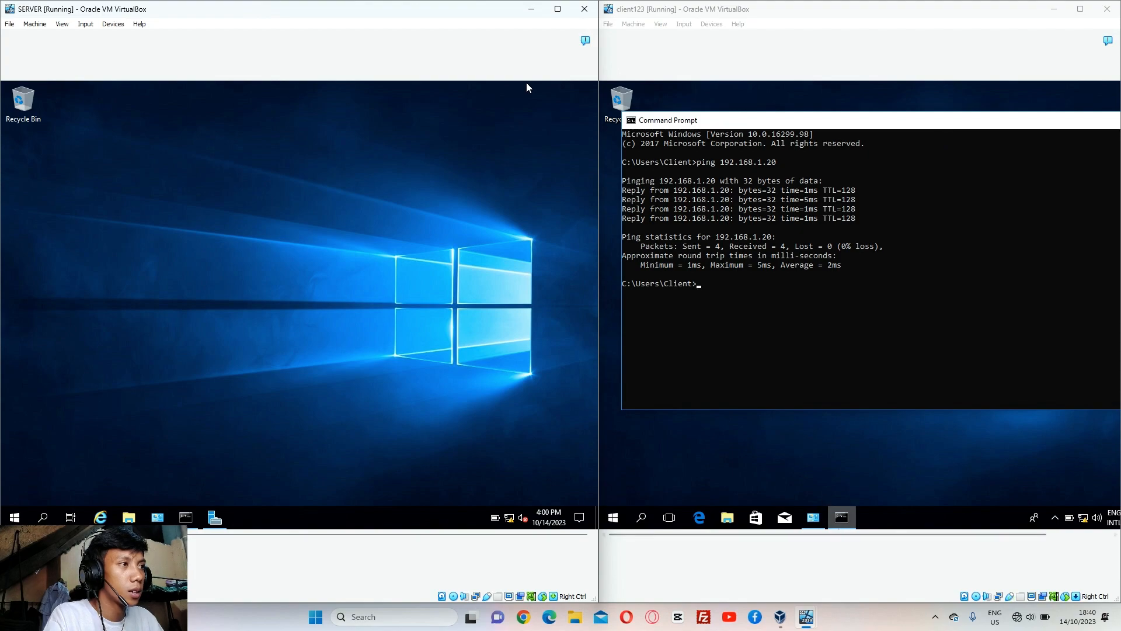
drag(841, 534, 908, 534)
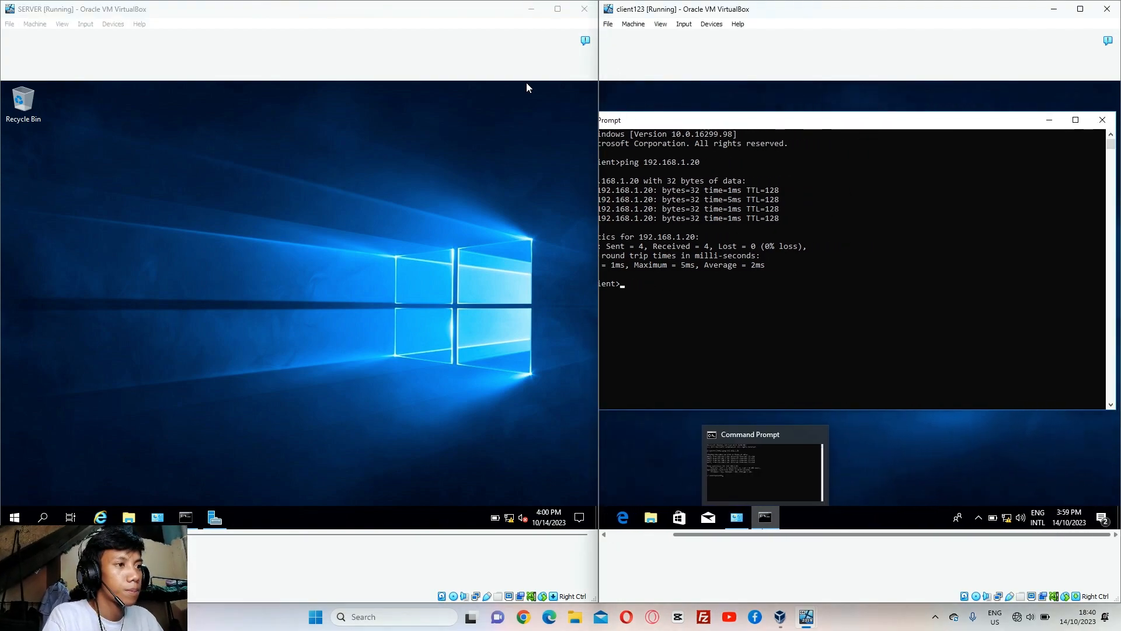
click(1103, 120)
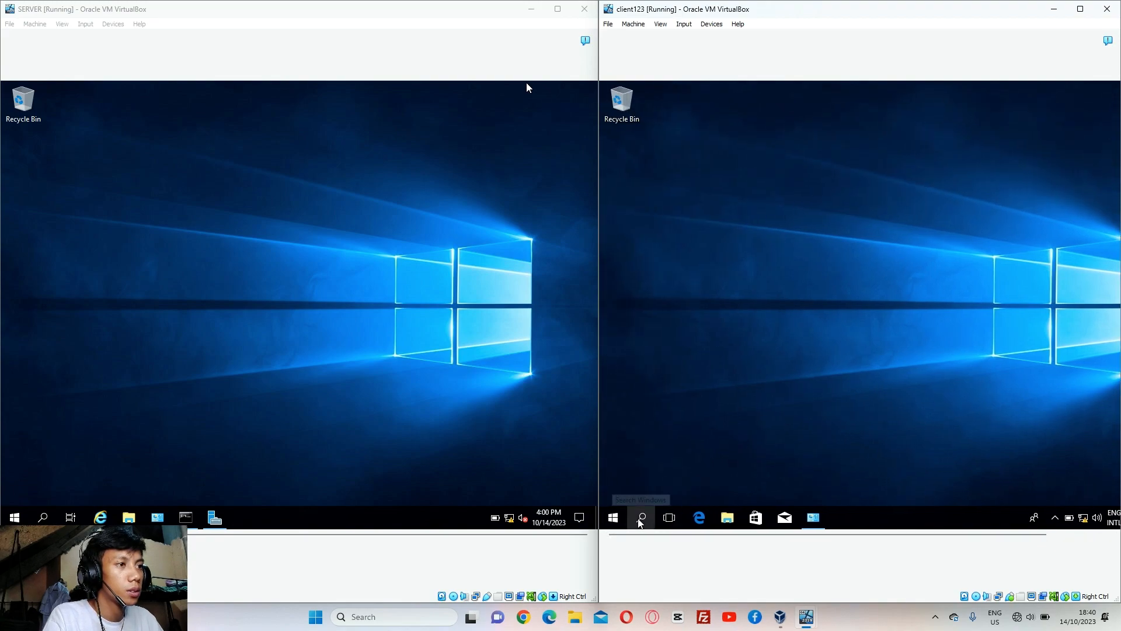
Open the client's System window through This PC's Properties
click(640, 518)
text(t)
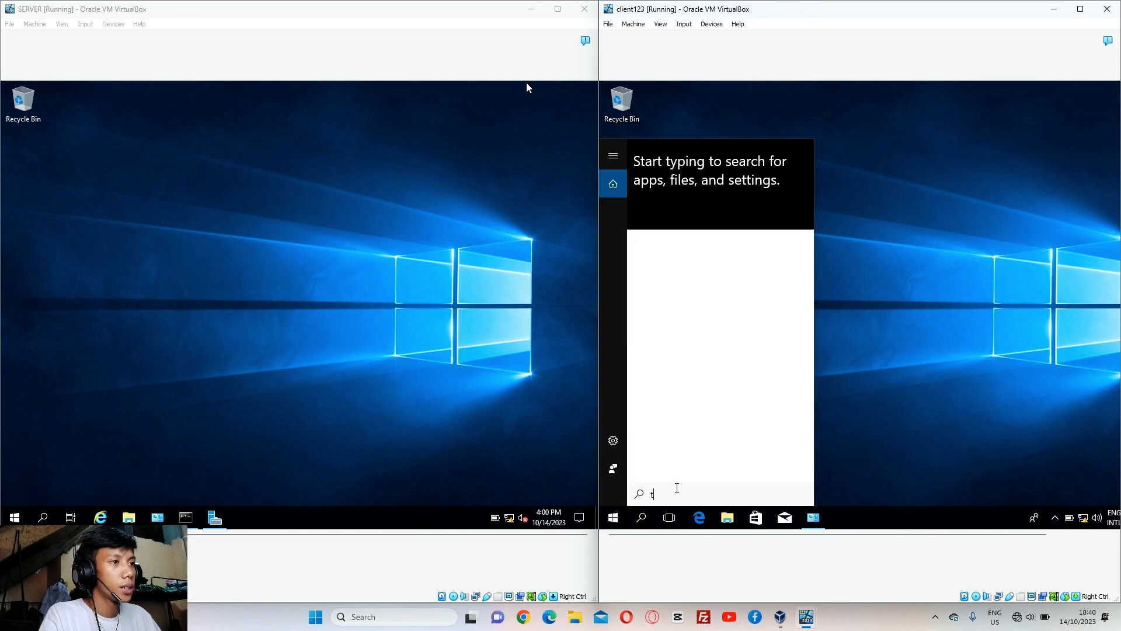
text(his)
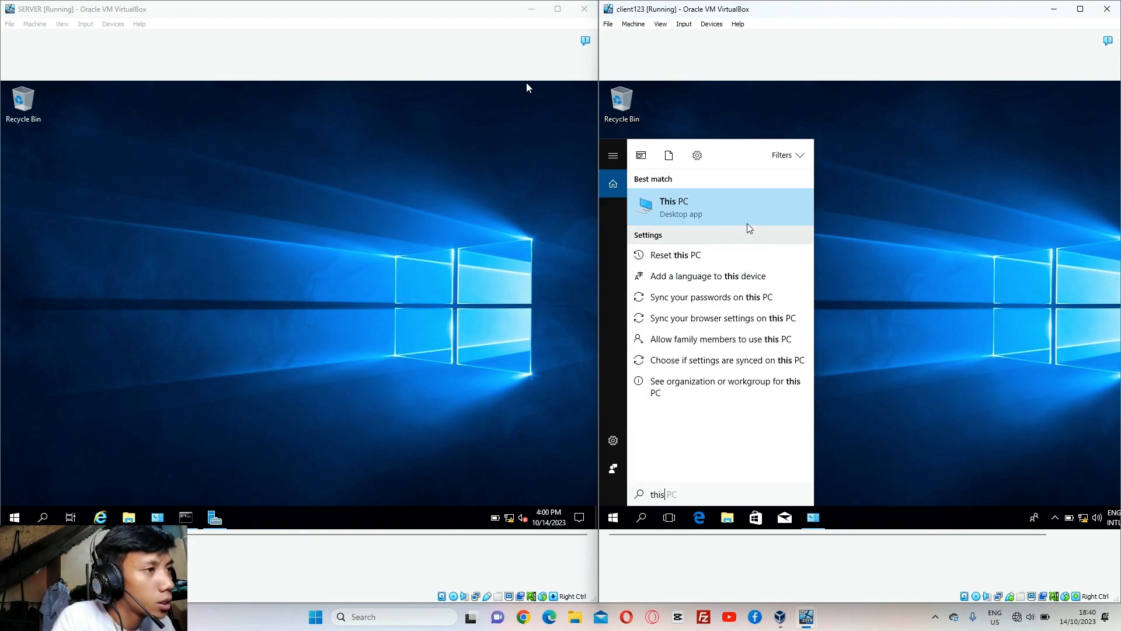
right_click(745, 216)
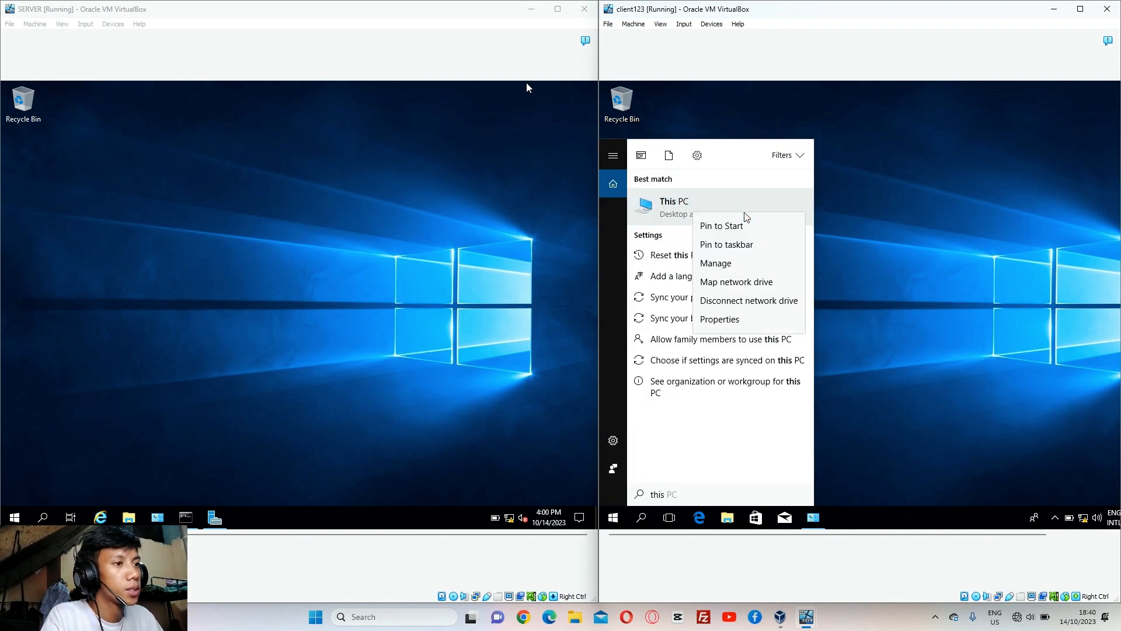
click(720, 320)
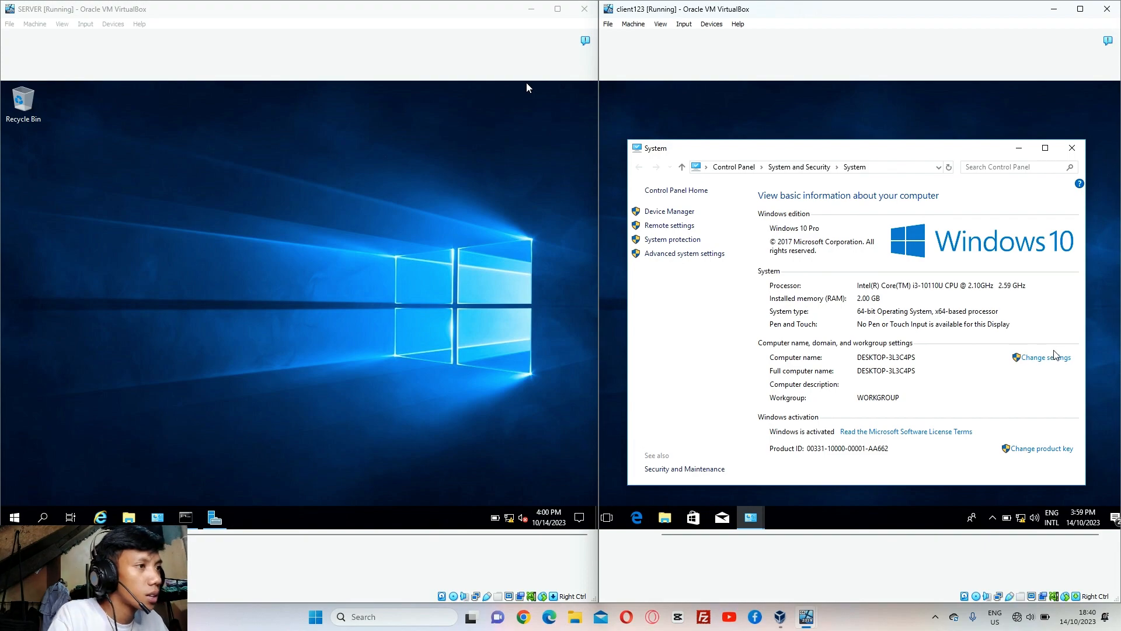
Rename the client computer to DEMESAPC and switch its membership to Domain
click(1046, 358)
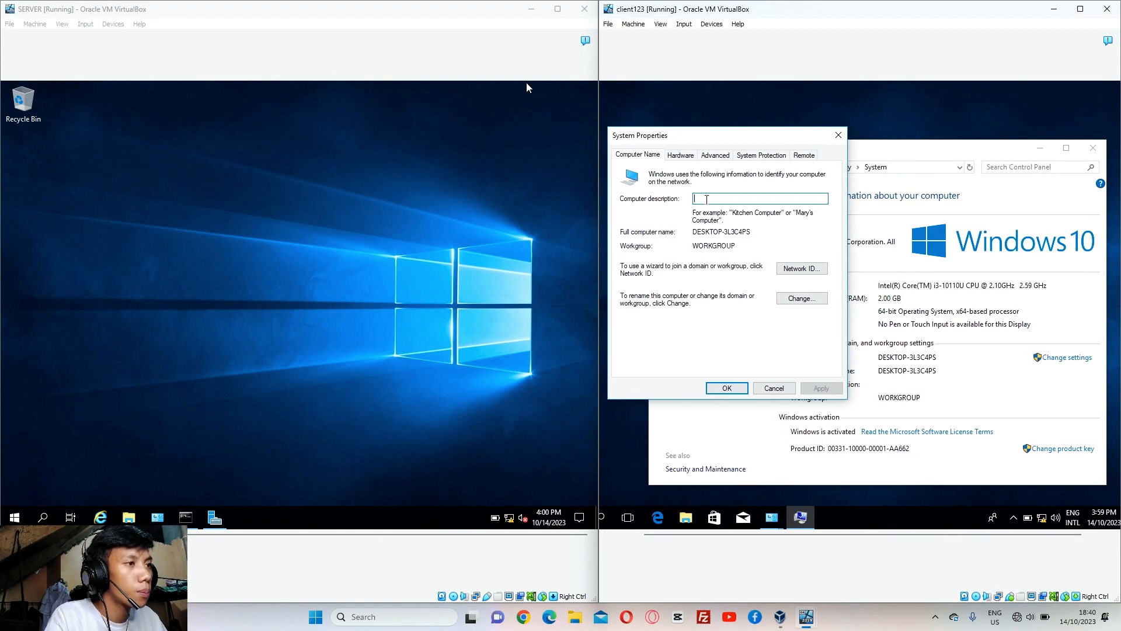
click(786, 301)
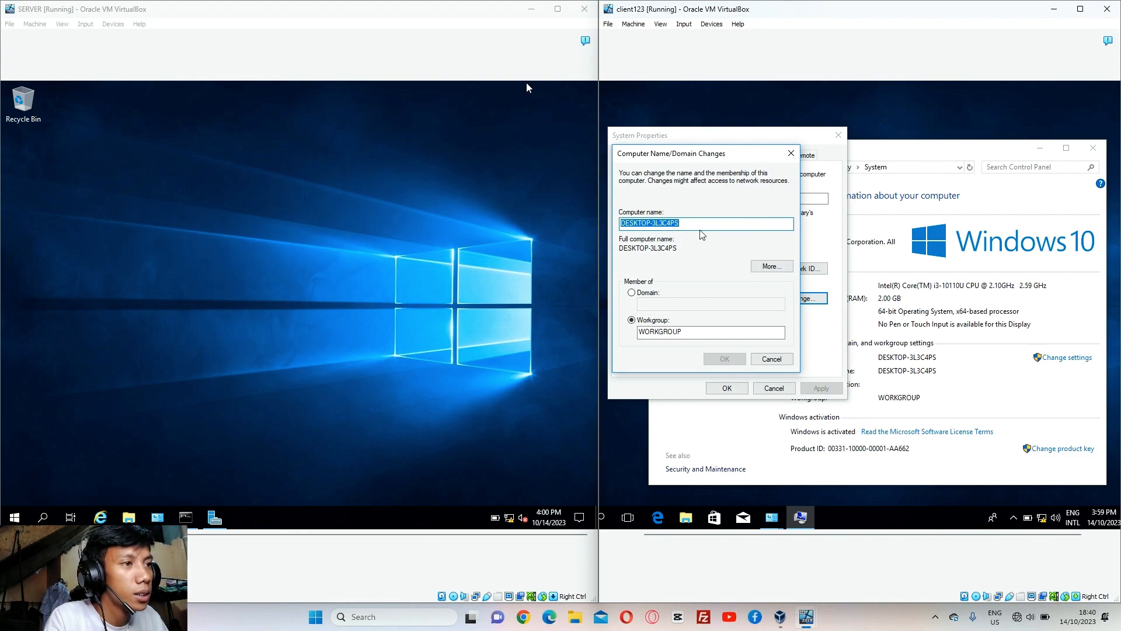
key(BackSpace)
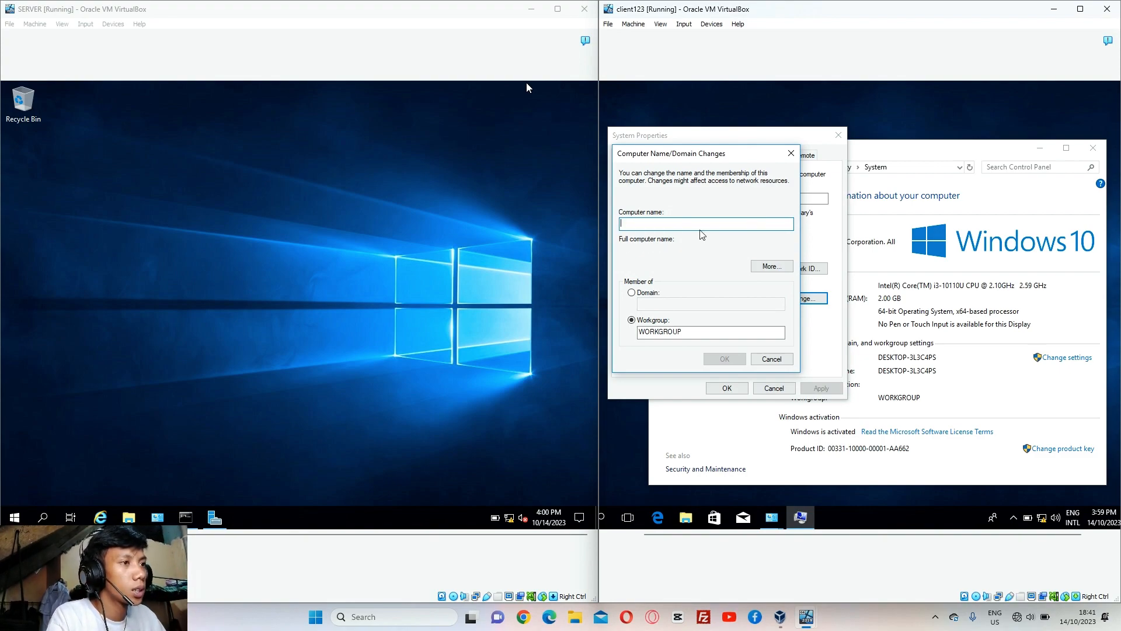
text(DEMESAPC)
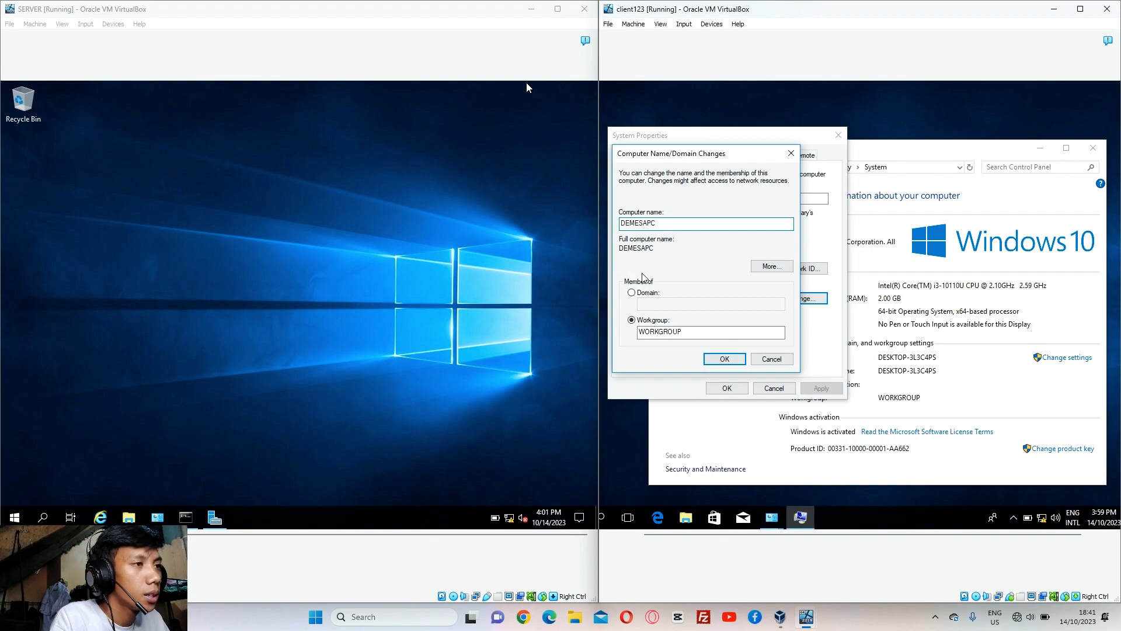
click(639, 292)
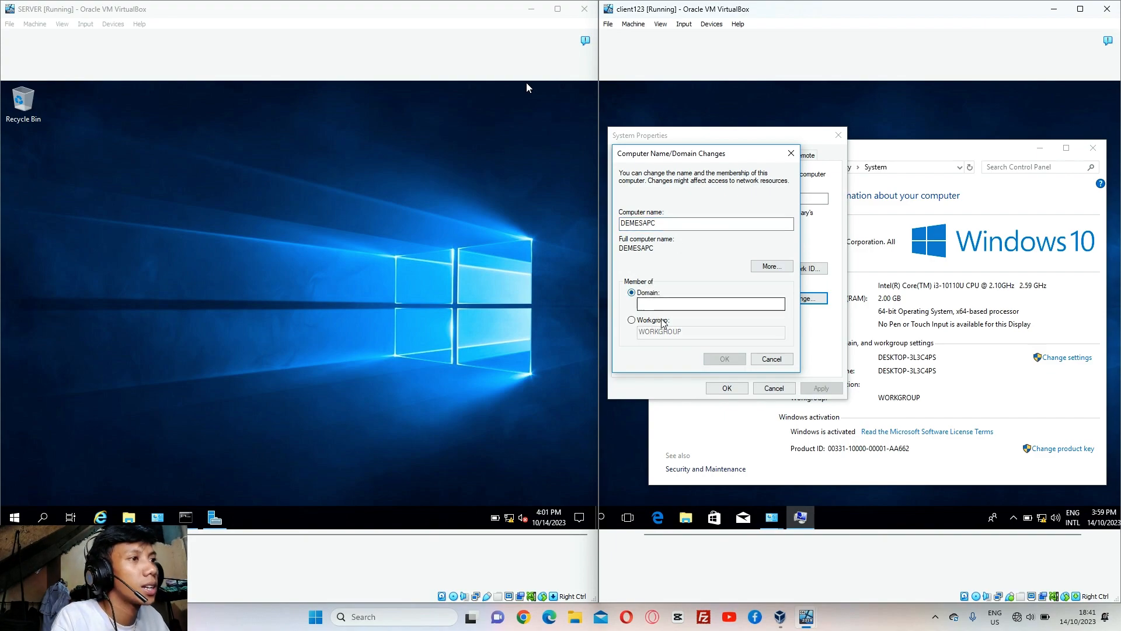
click(662, 306)
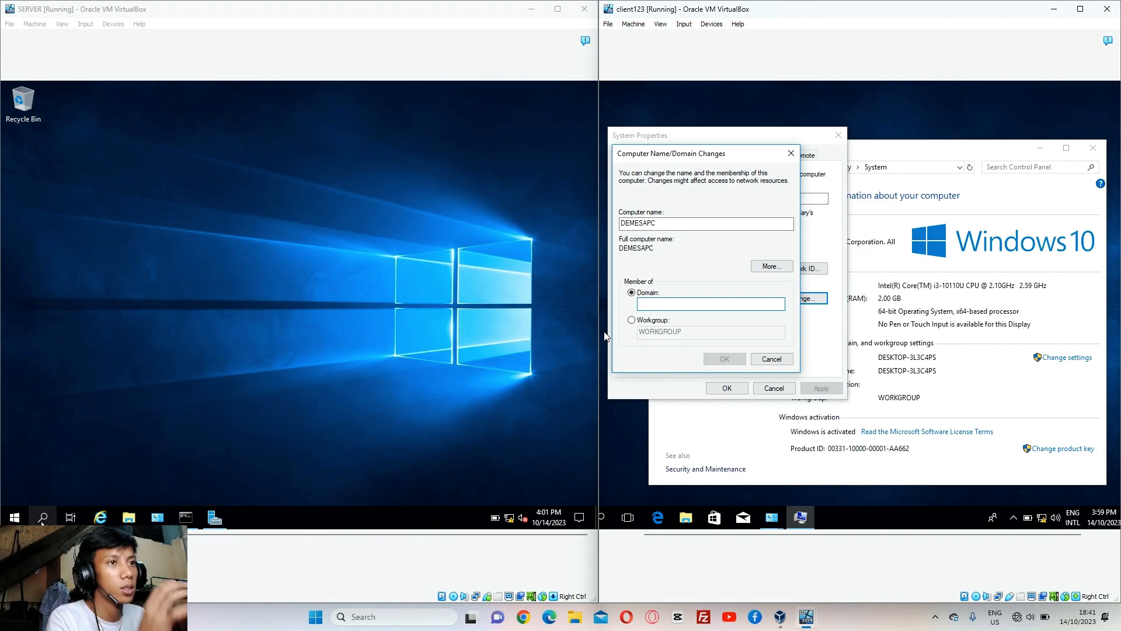
Launch ADSI Edit on the server to see the domain name, then return to the client's Domain box
click(42, 518)
text(a)
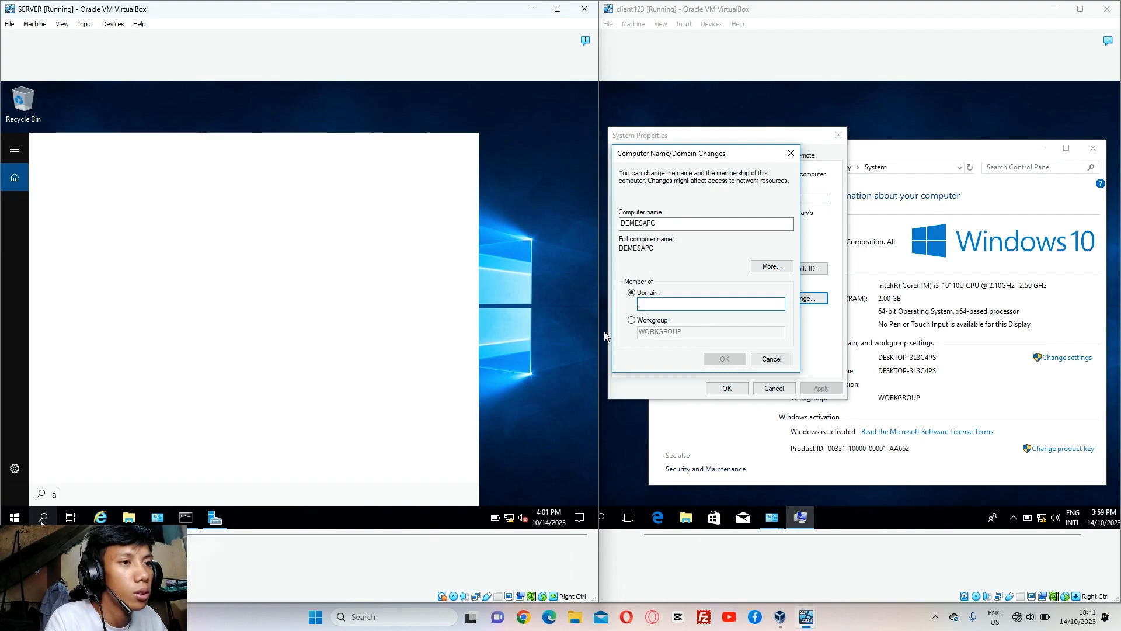
text(i)
key(BackSpace)
key(BackSpace)
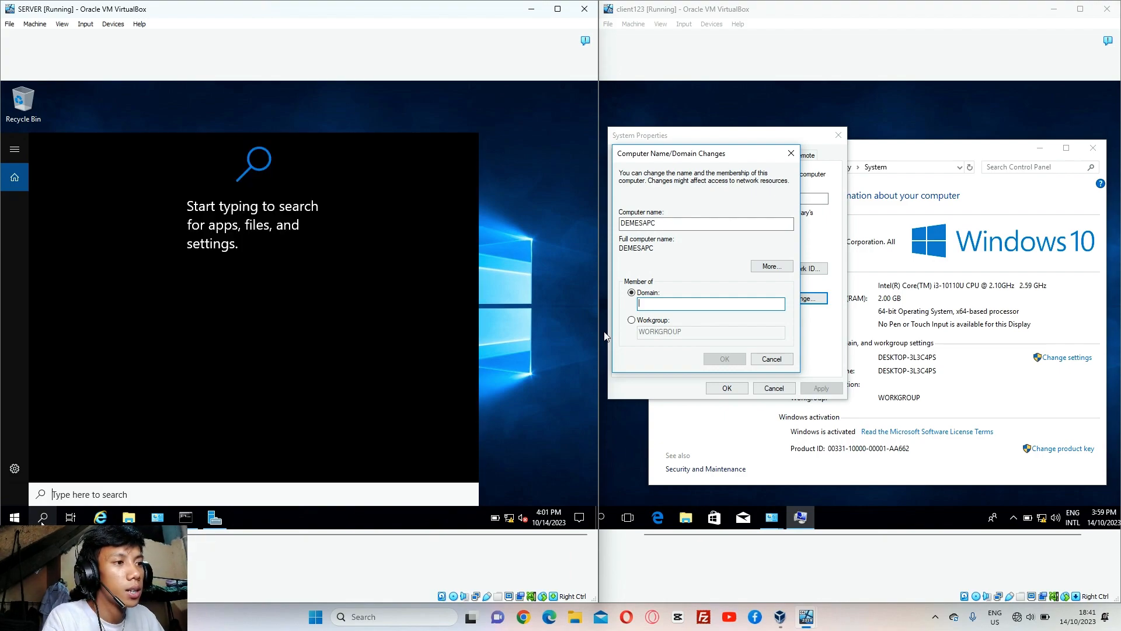
text(A)
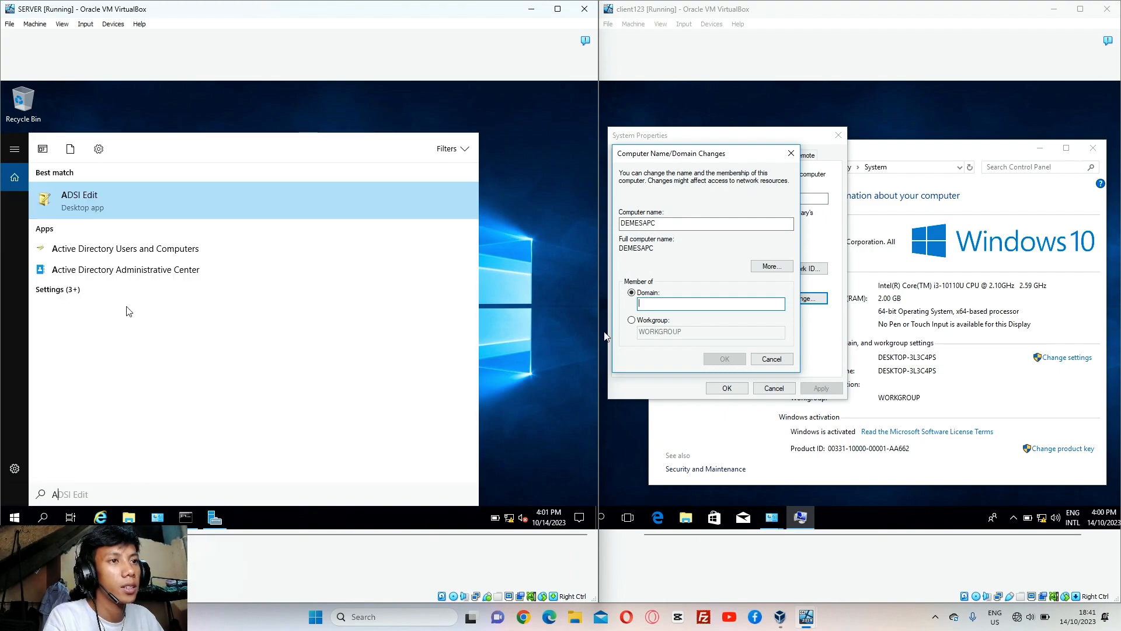
click(179, 196)
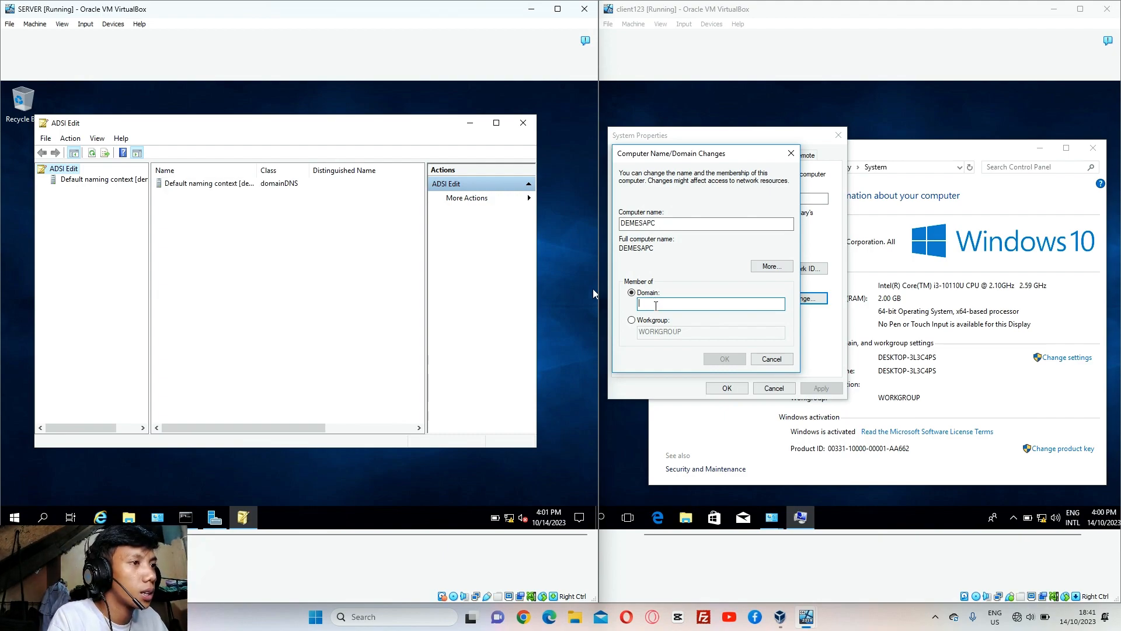
click(655, 305)
Enter demesa.com as the domain, confirm, and return to the client machine
text(dem)
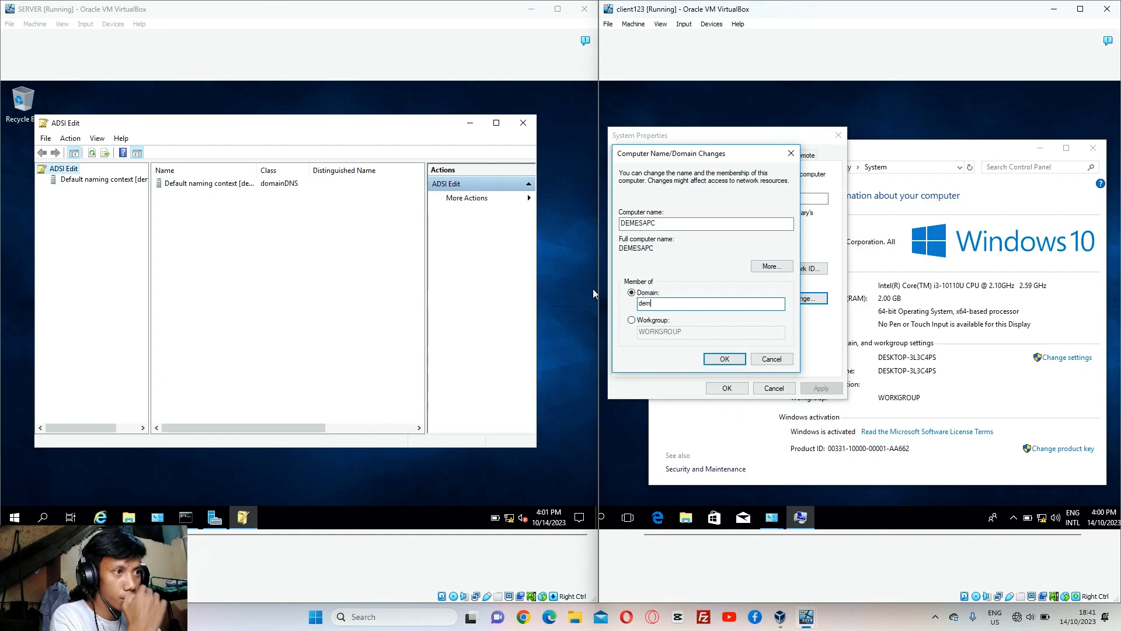
text(esa.com)
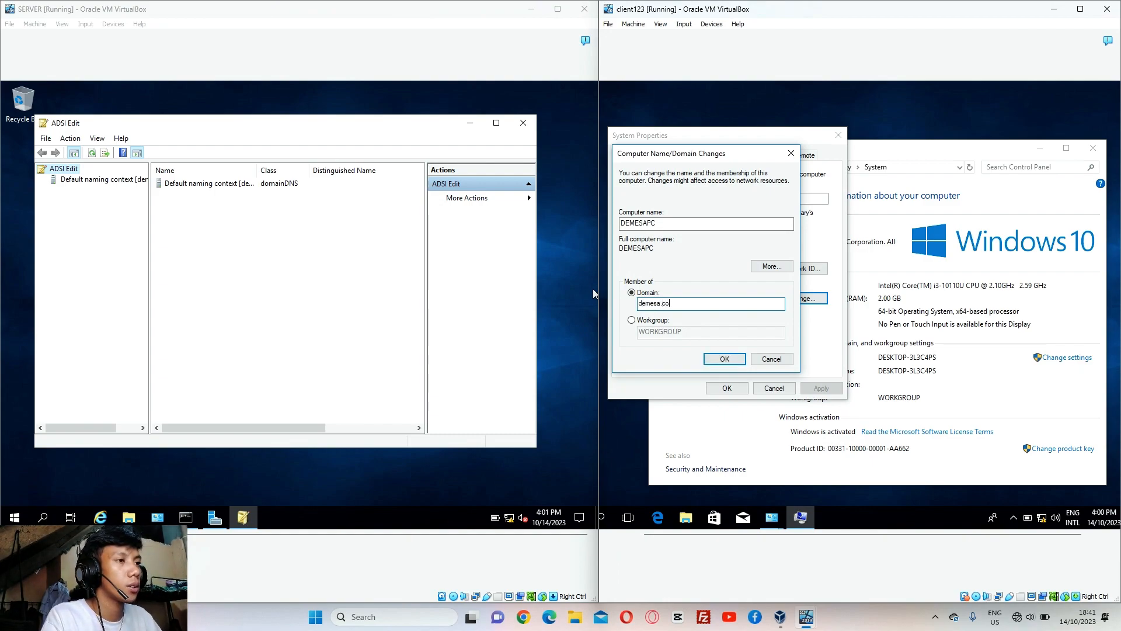
click(714, 358)
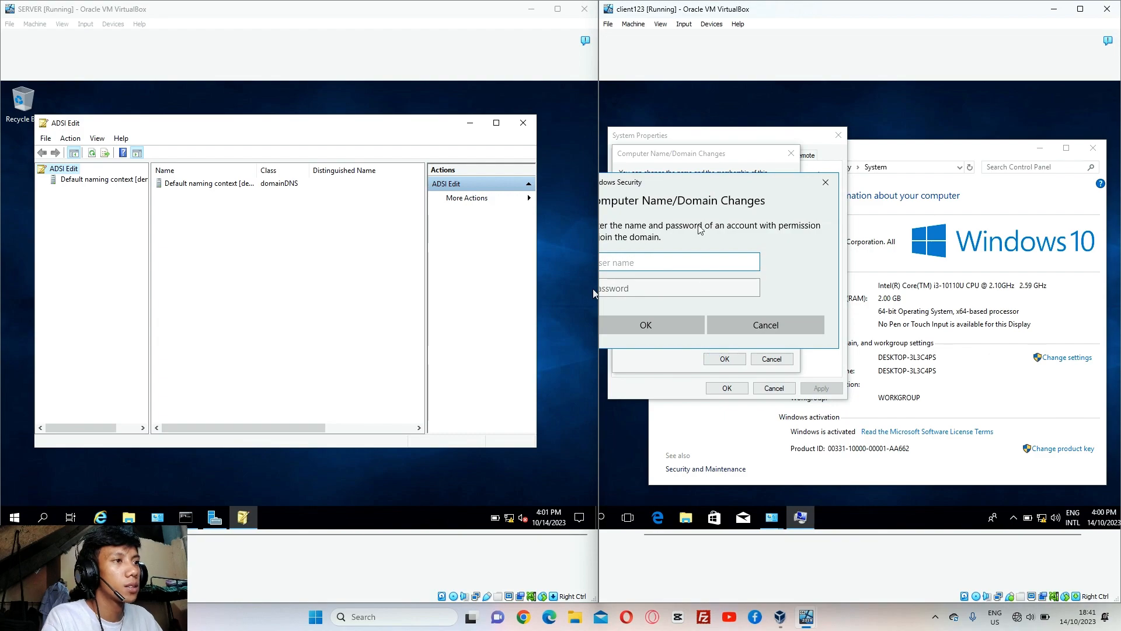
click(471, 124)
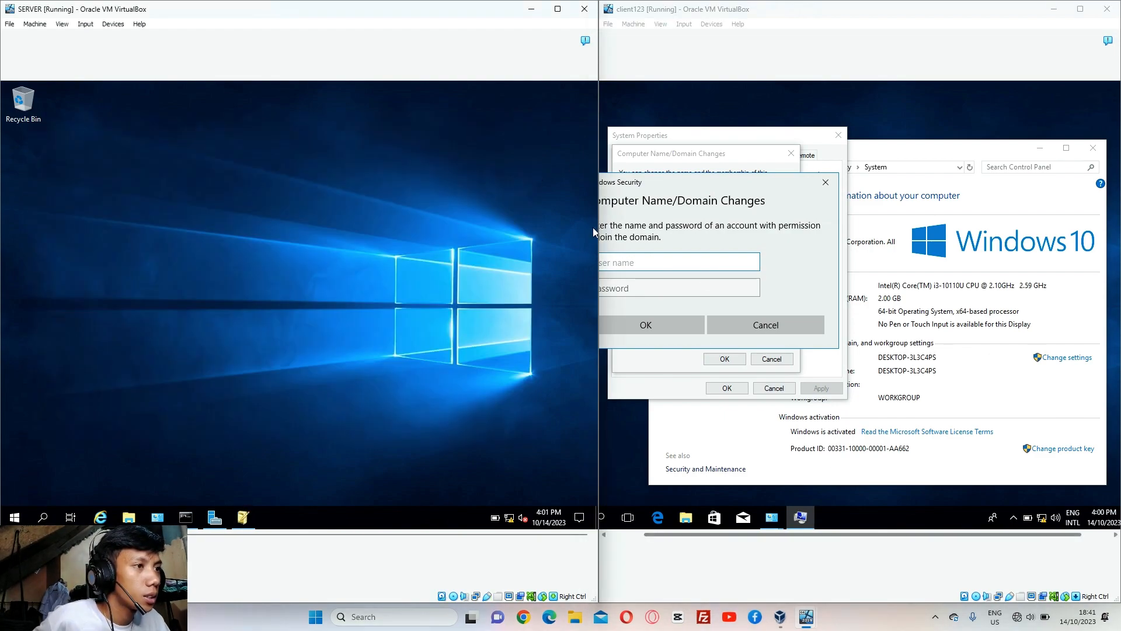
click(873, 534)
drag(864, 533, 823, 534)
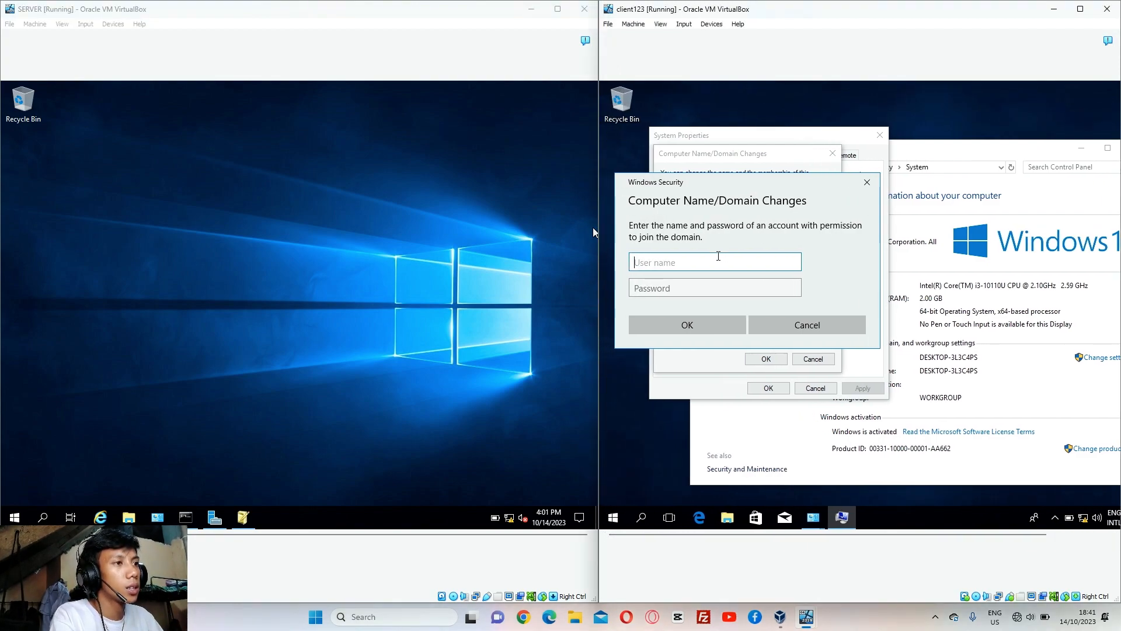
Enter the Administrator account and its password, verify it, and submit to join the domain
text(A)
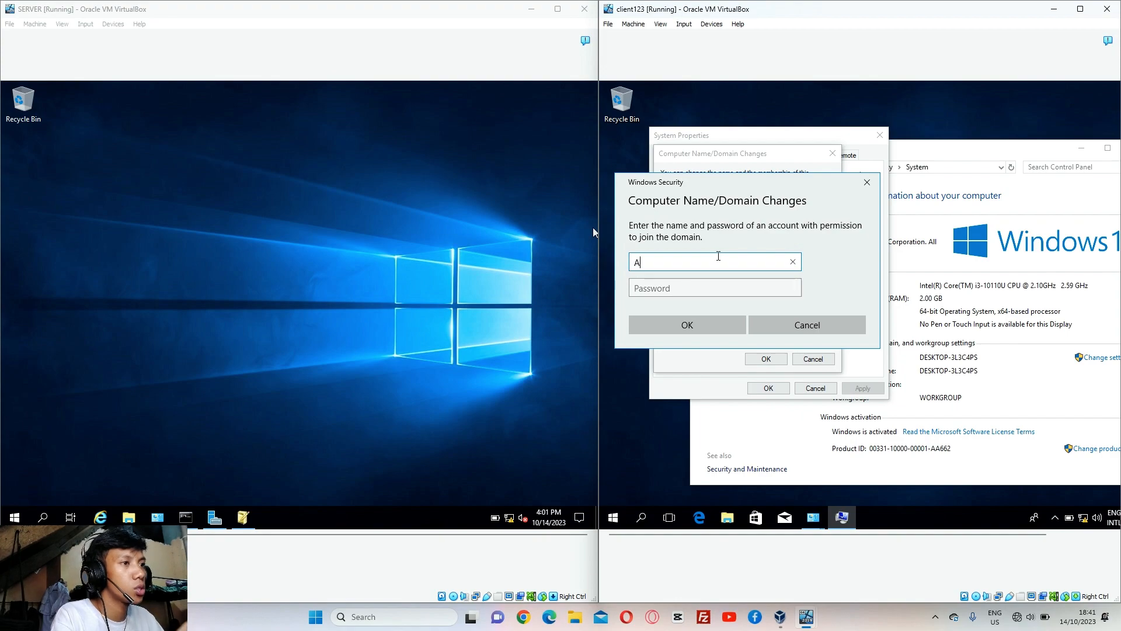
text(dminis)
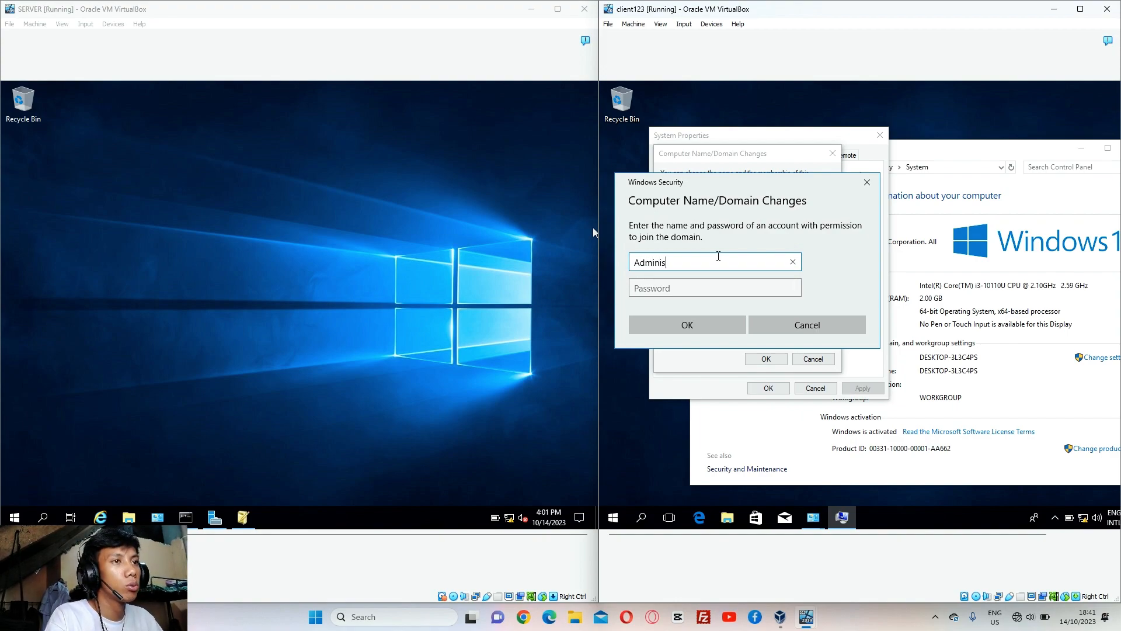
text(trator)
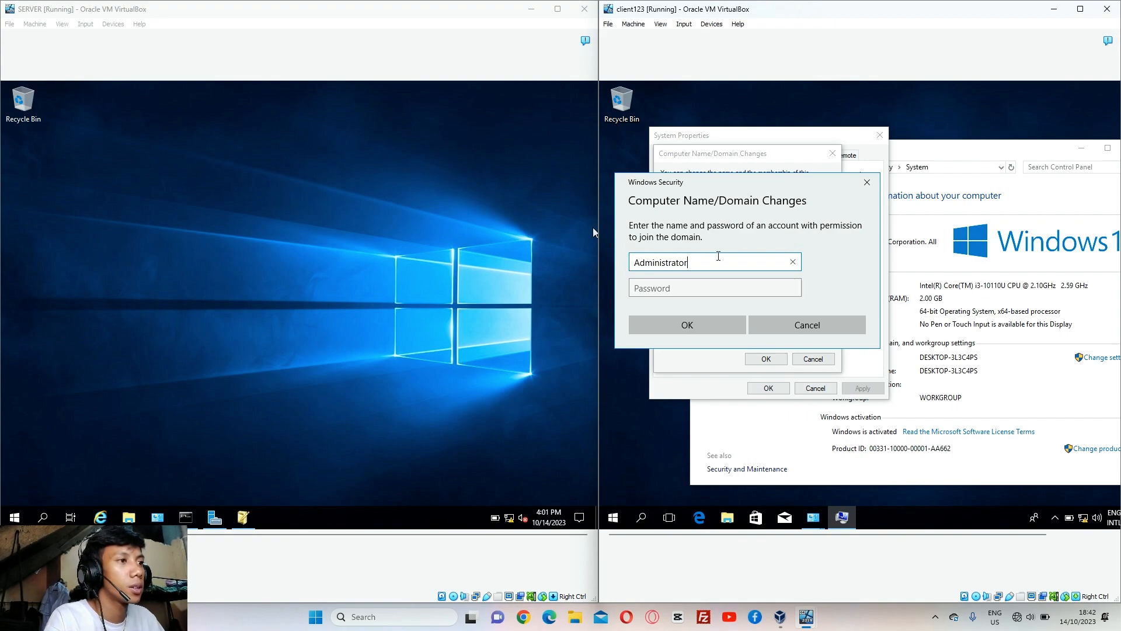
click(693, 287)
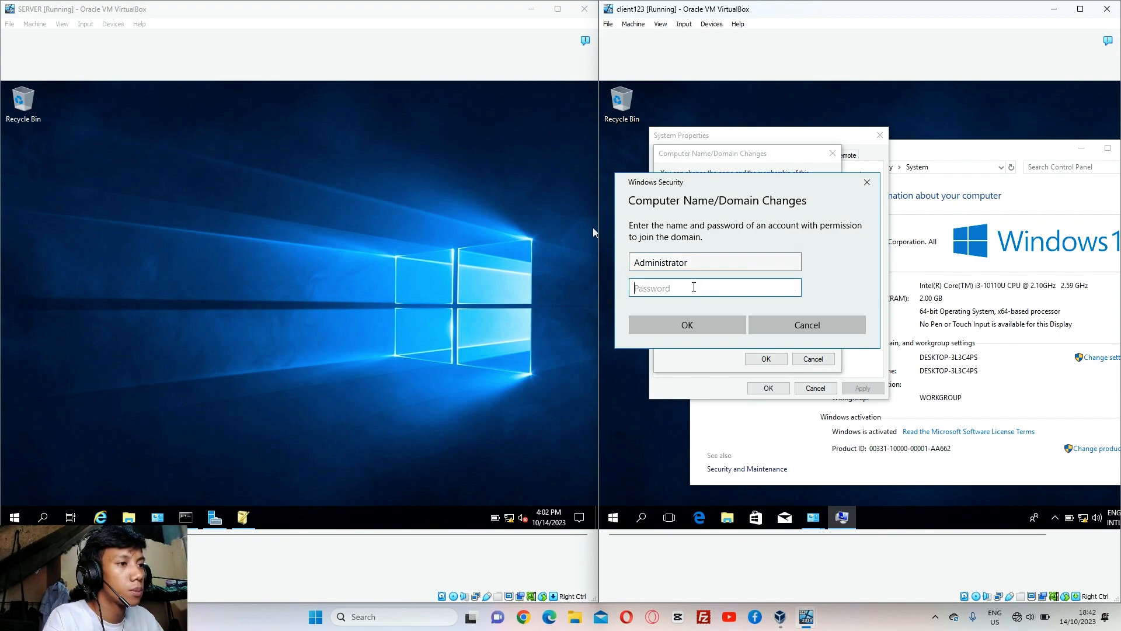
key(Caps_Lock)
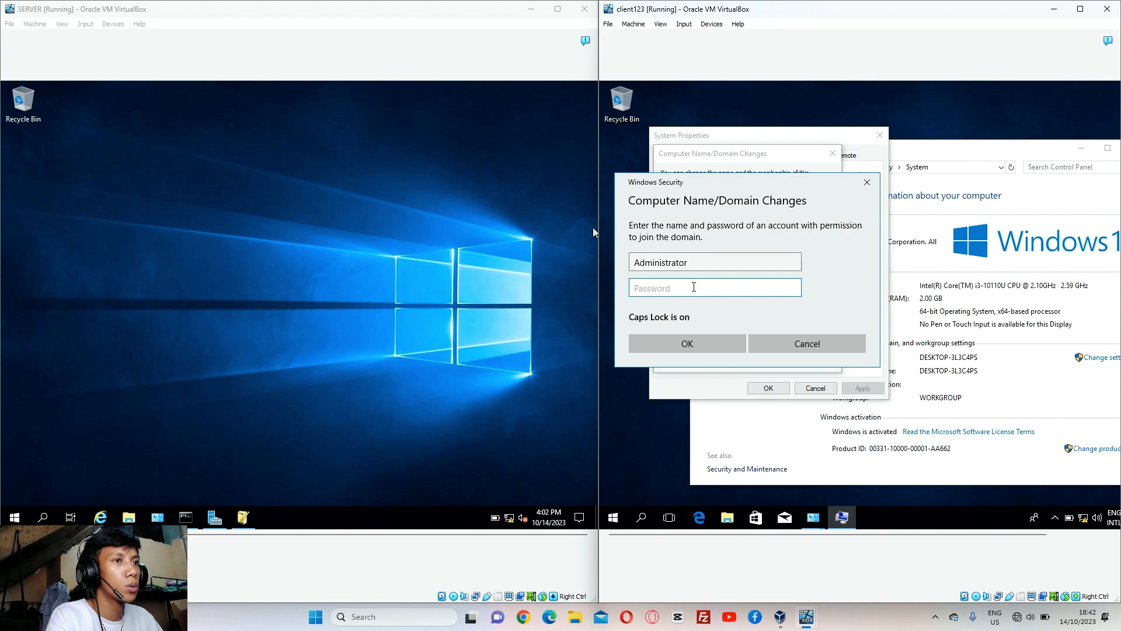
key(Caps_Lock)
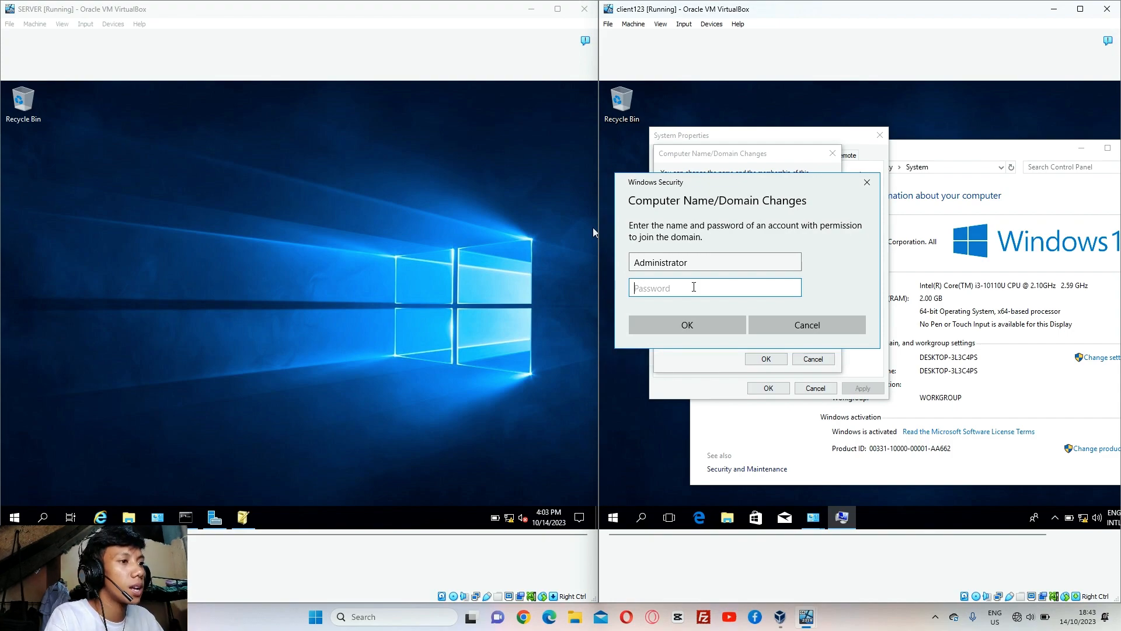
key(Caps_Lock)
key(Caps_Lock)
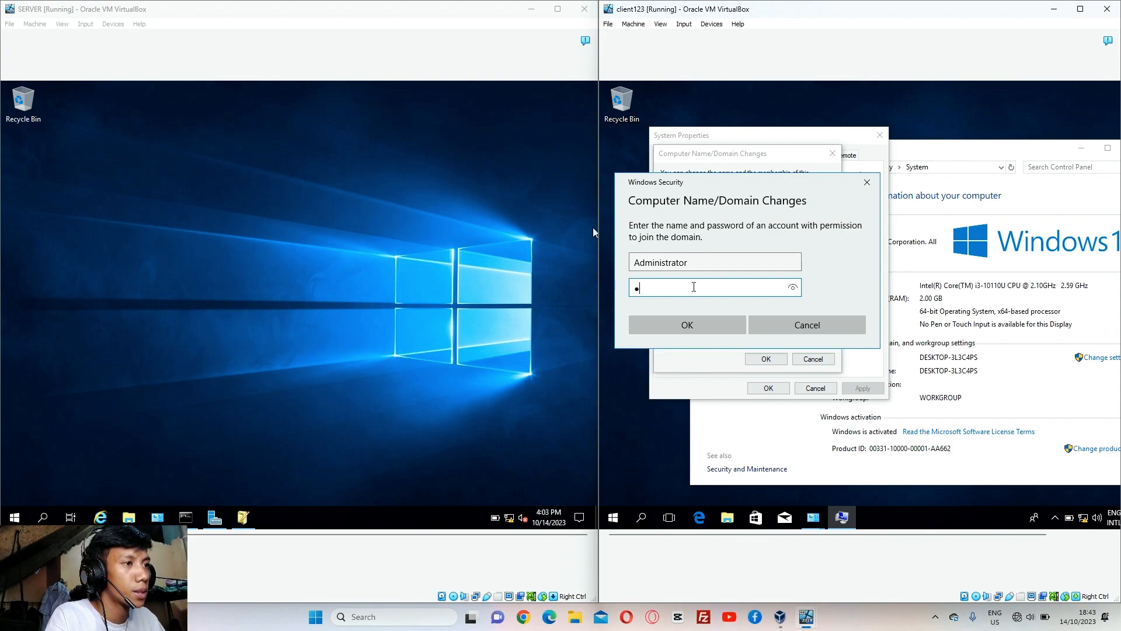
click(792, 288)
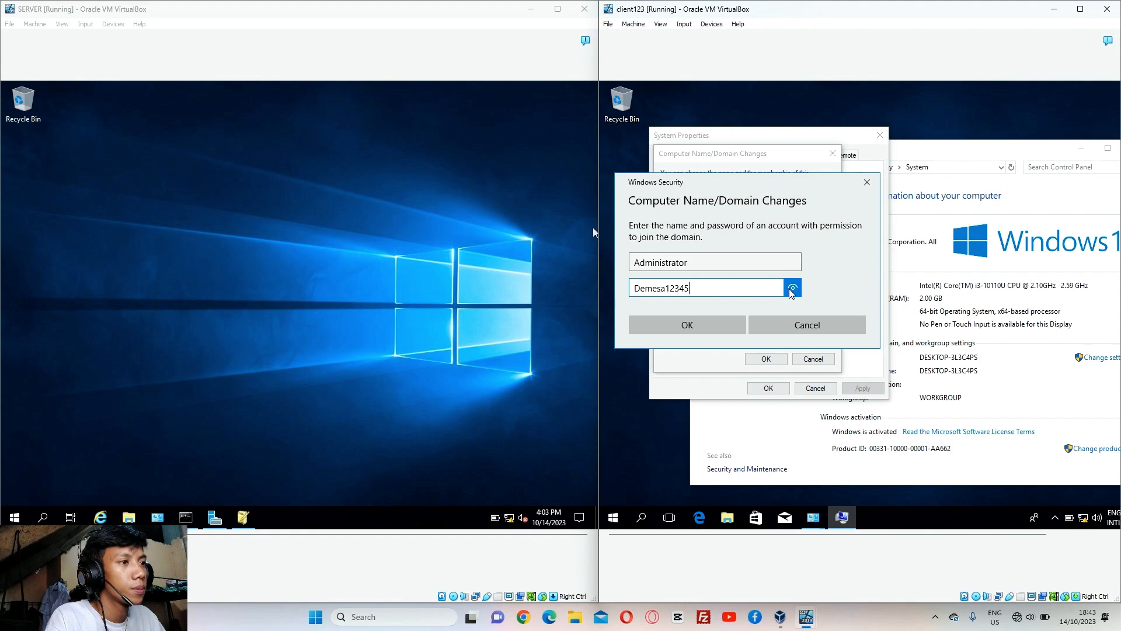
click(719, 327)
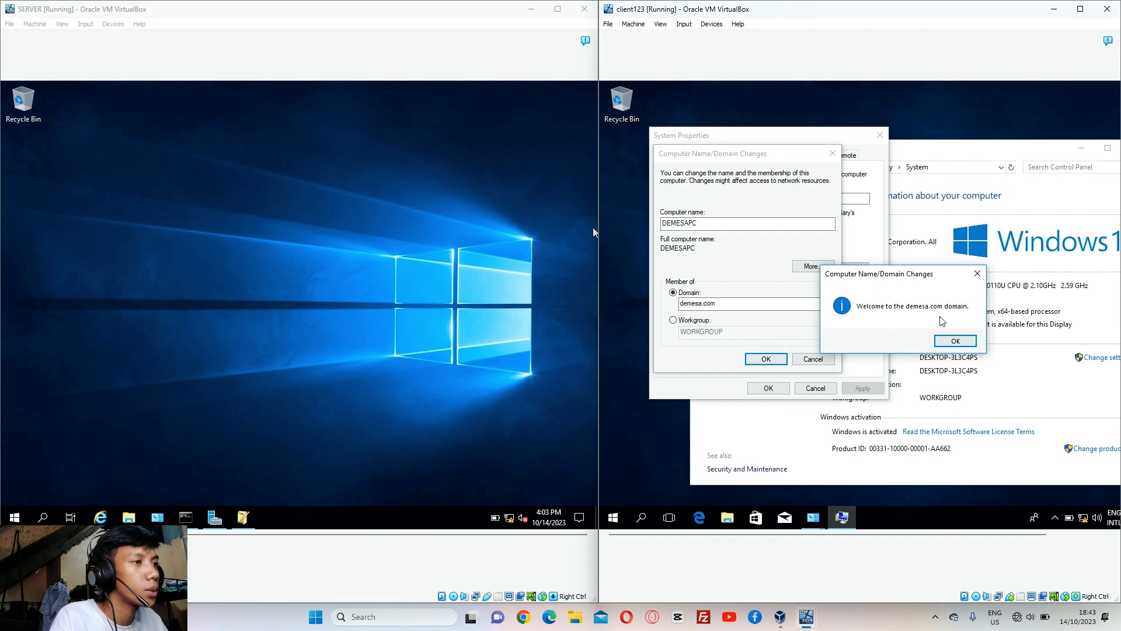
Dismiss the welcome, DNS error and restart notices, close System Properties, and restart the client
click(955, 342)
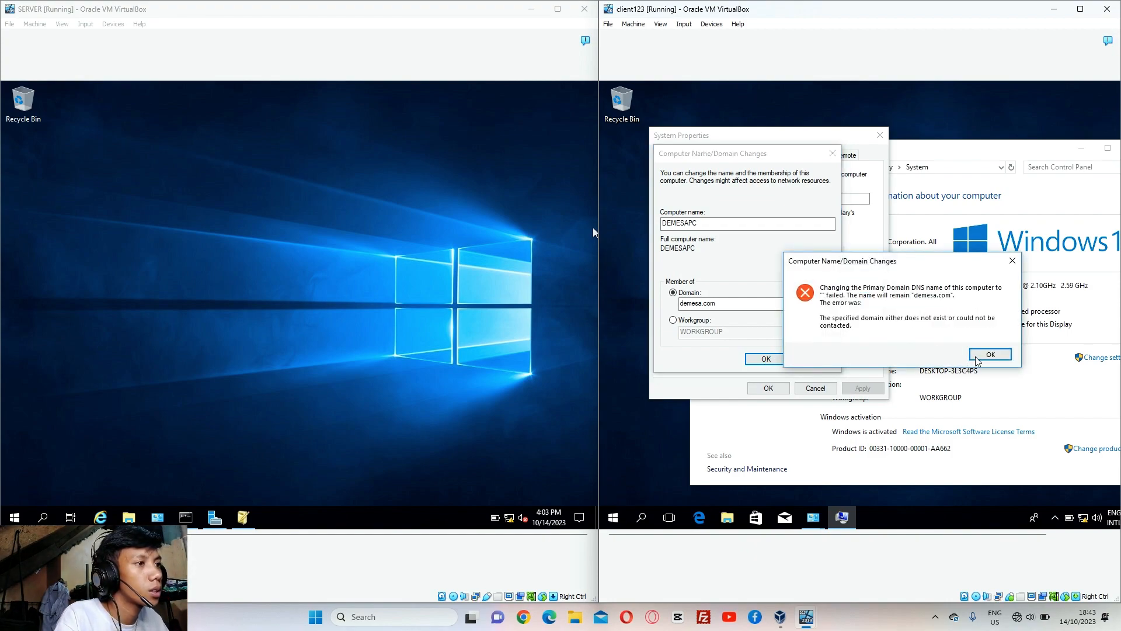
click(980, 358)
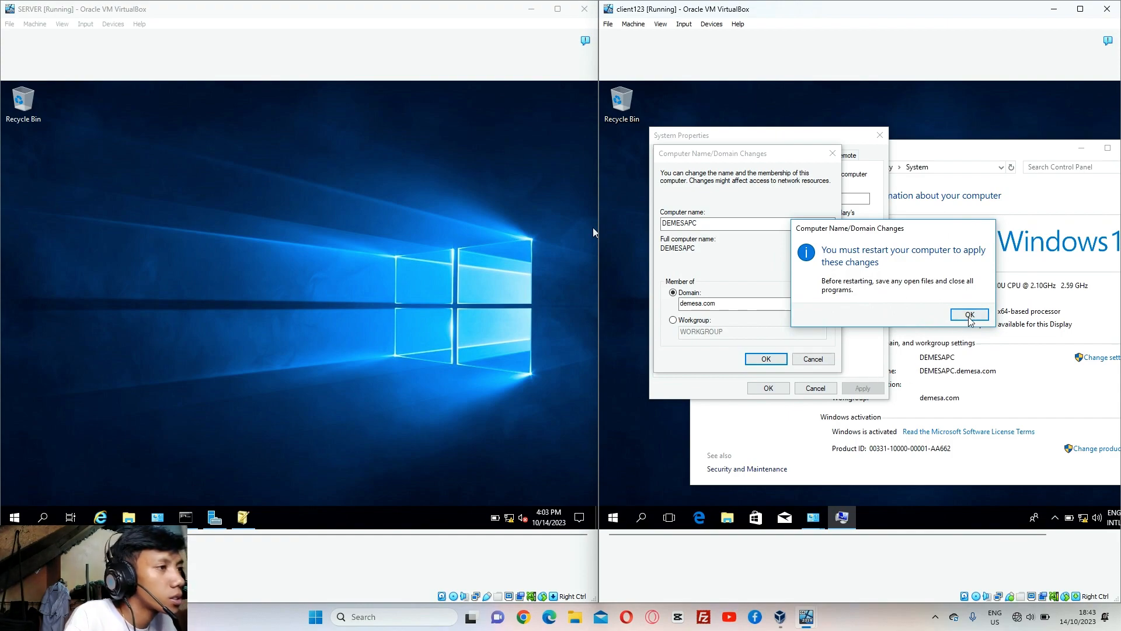
click(972, 316)
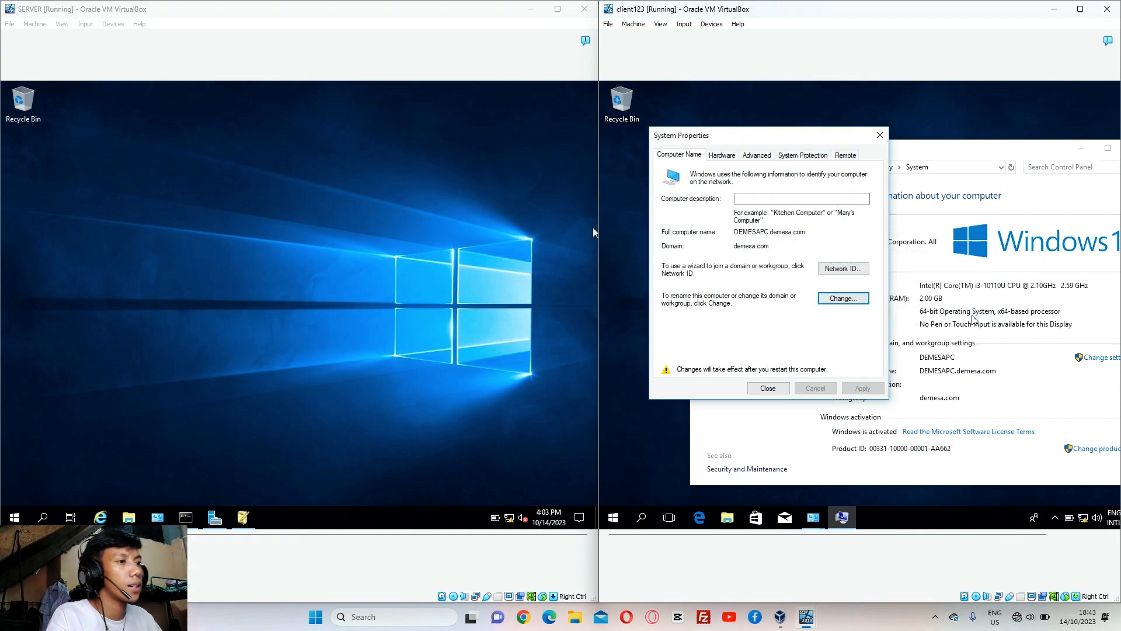
click(768, 389)
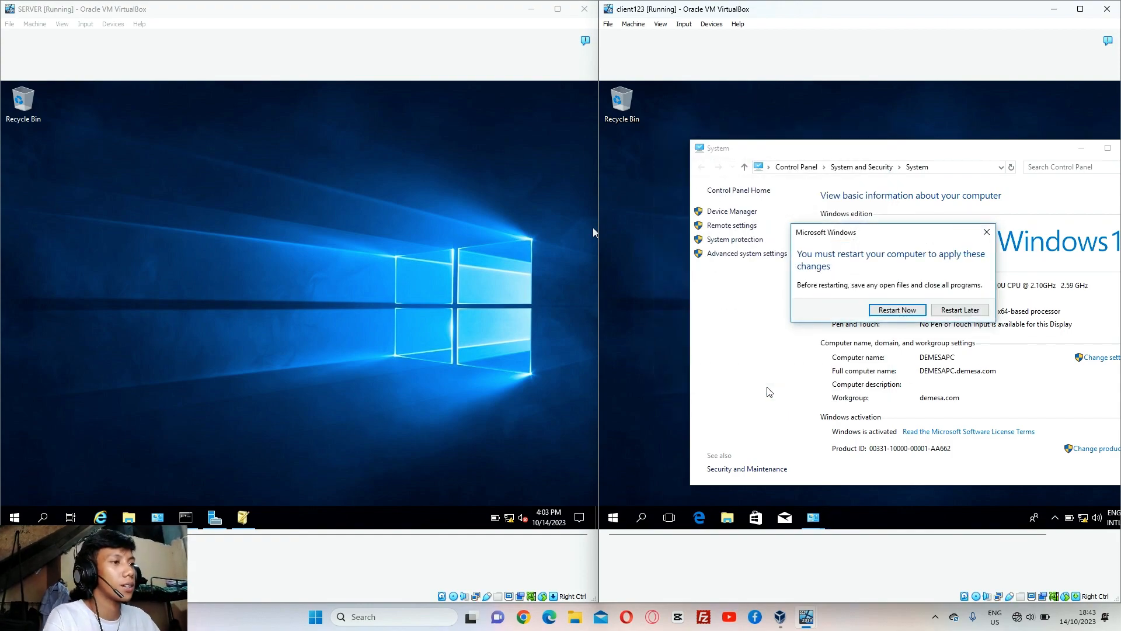
click(882, 316)
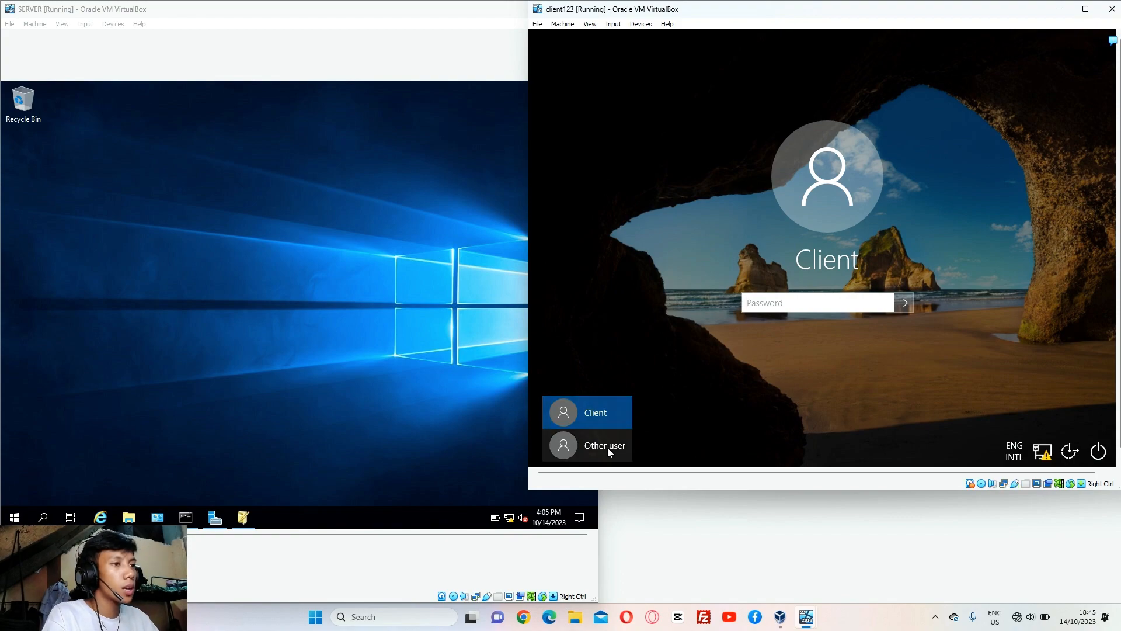
Sign in as the new domain user through Other user, correcting an extra password character first
click(607, 447)
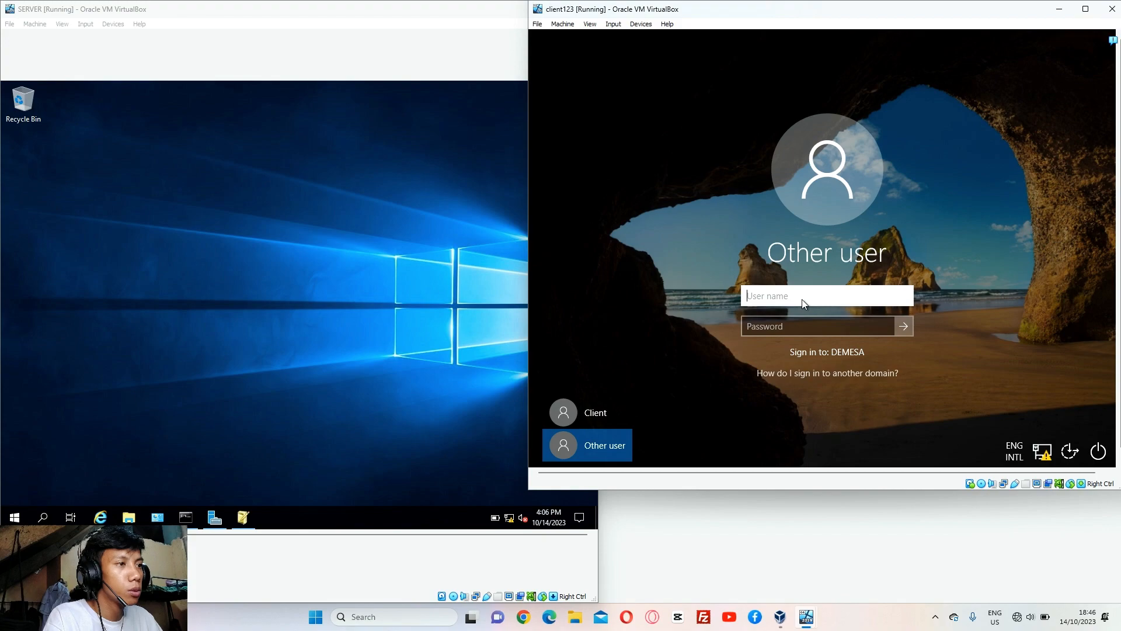
text(CAL)
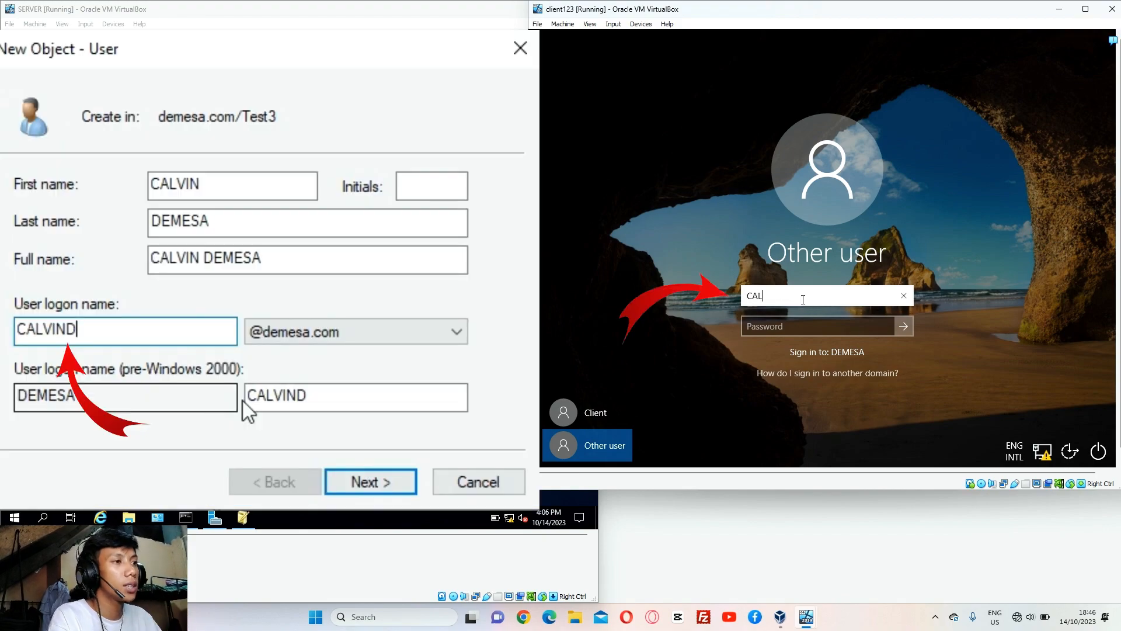
text(VIND)
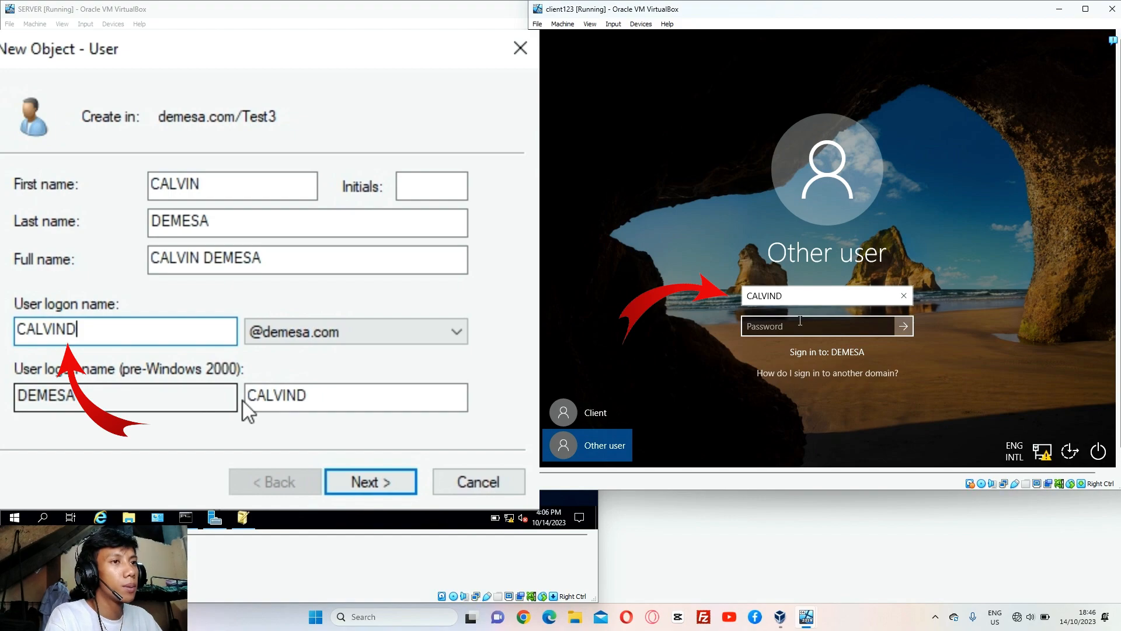
click(798, 323)
text(Pa)
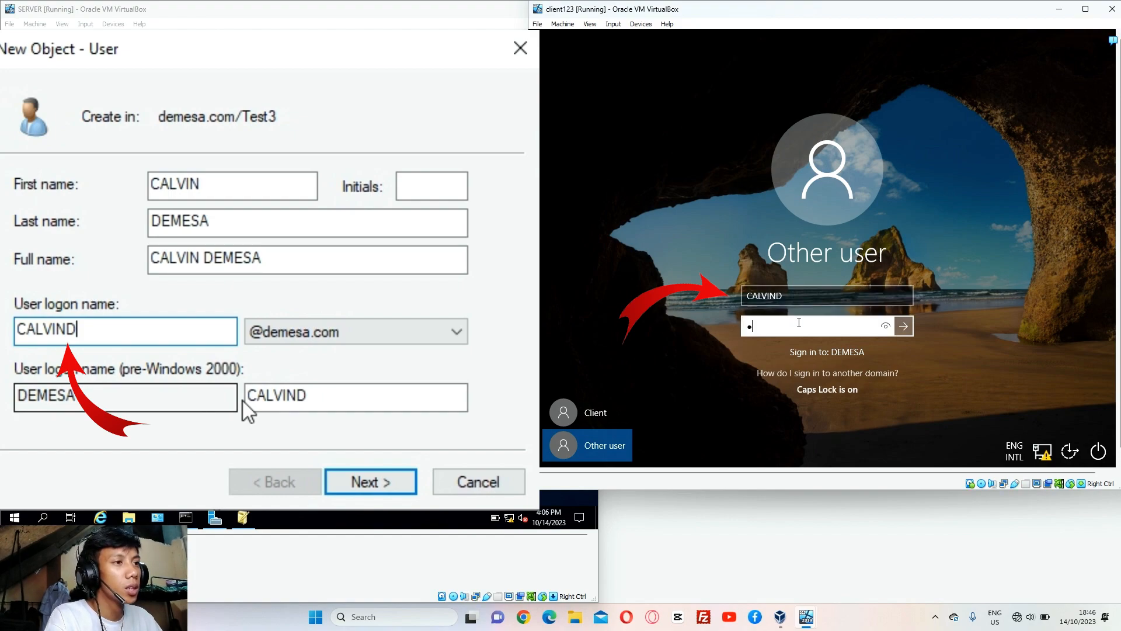
text(•••••)
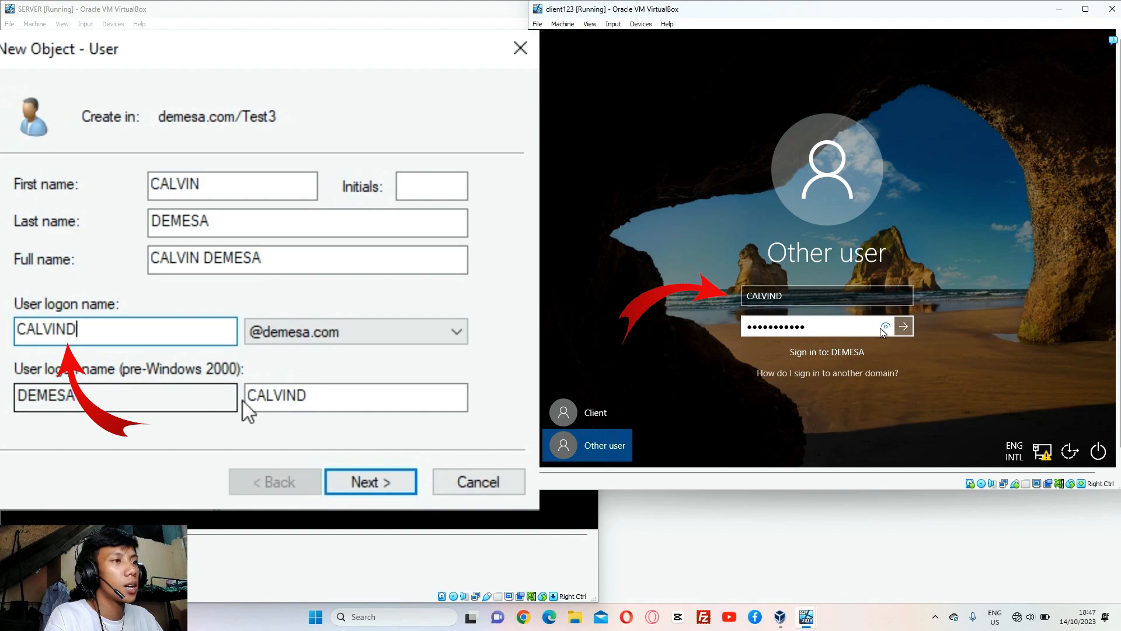
click(883, 328)
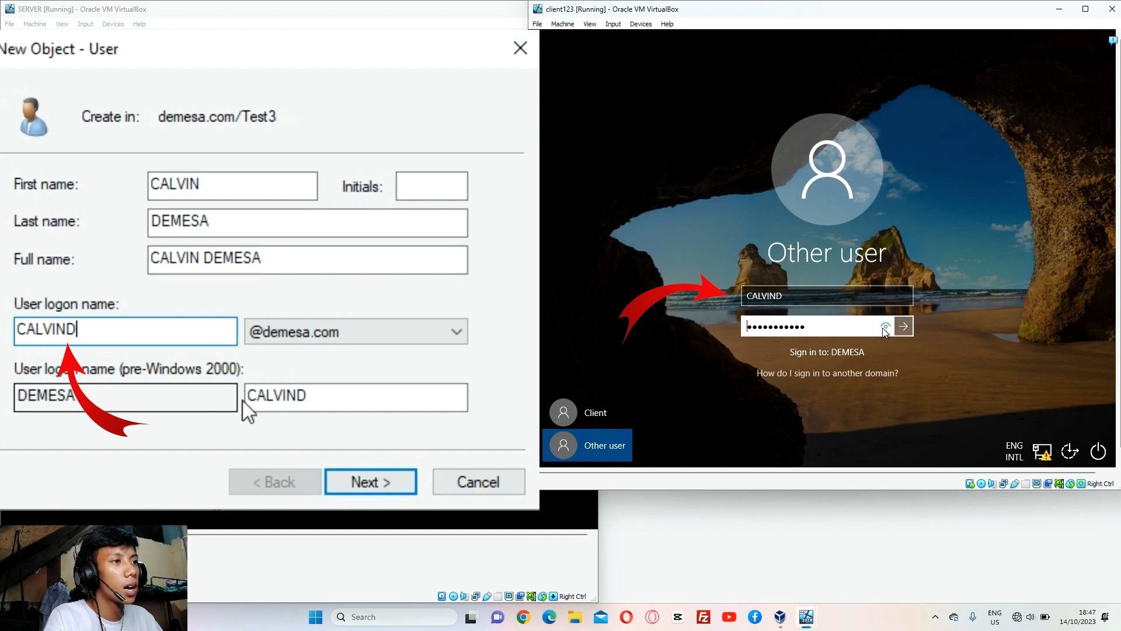
click(807, 329)
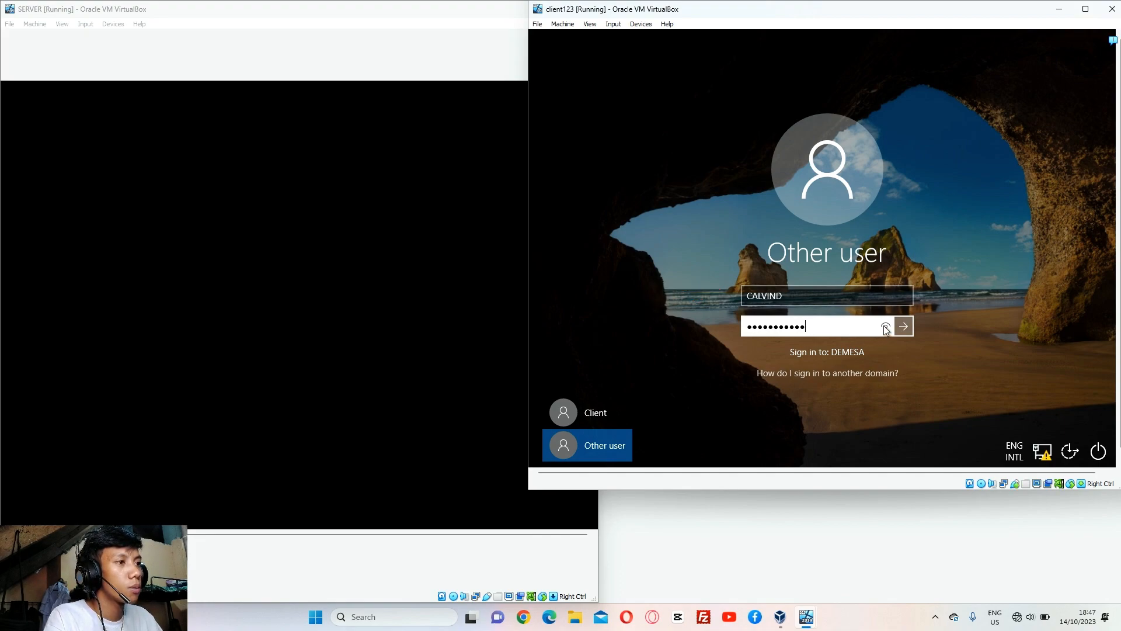
click(885, 327)
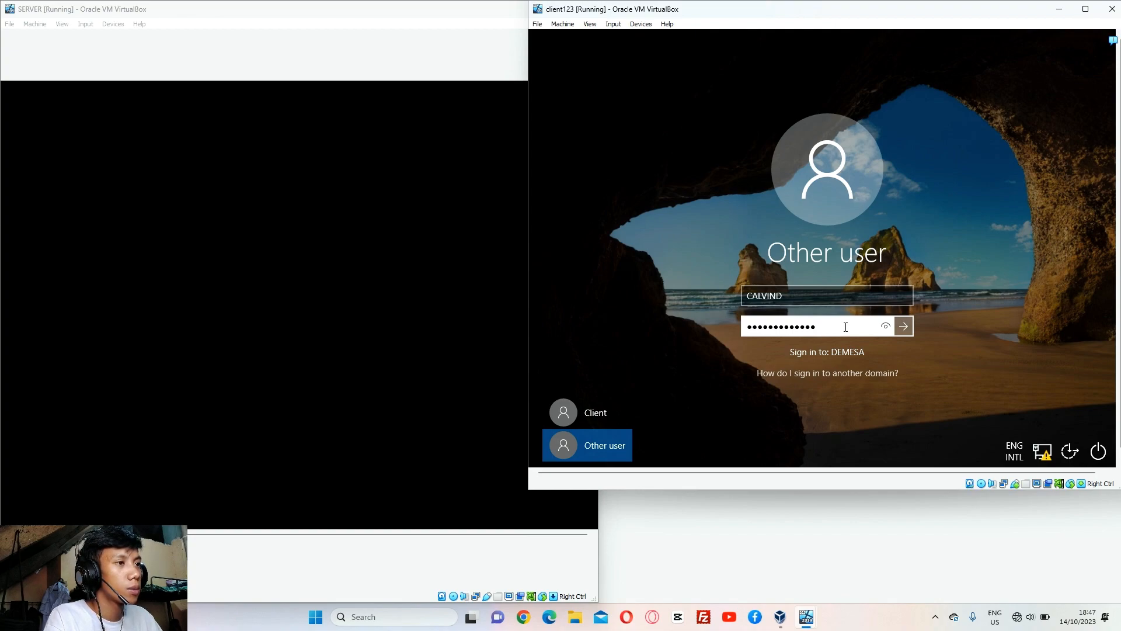
click(885, 326)
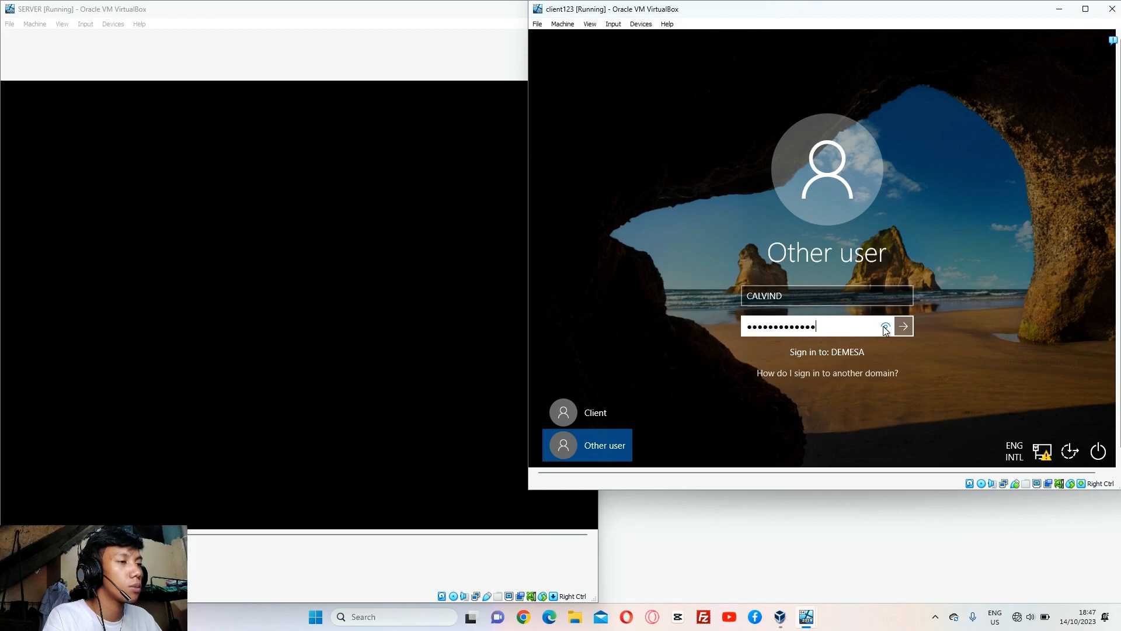
key(BackSpace)
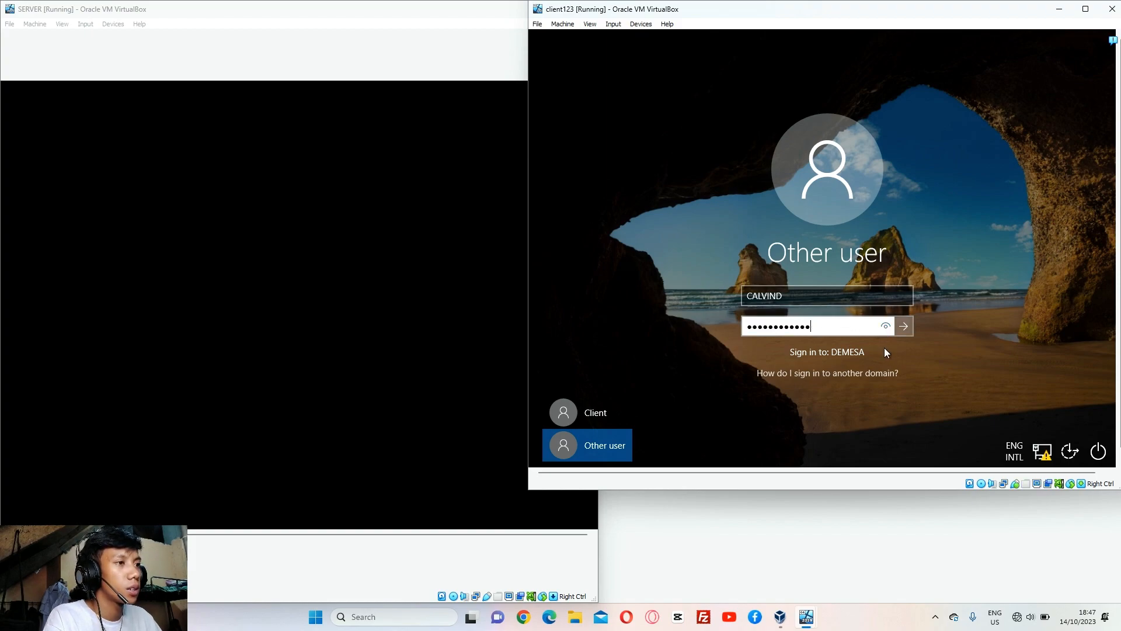
click(883, 329)
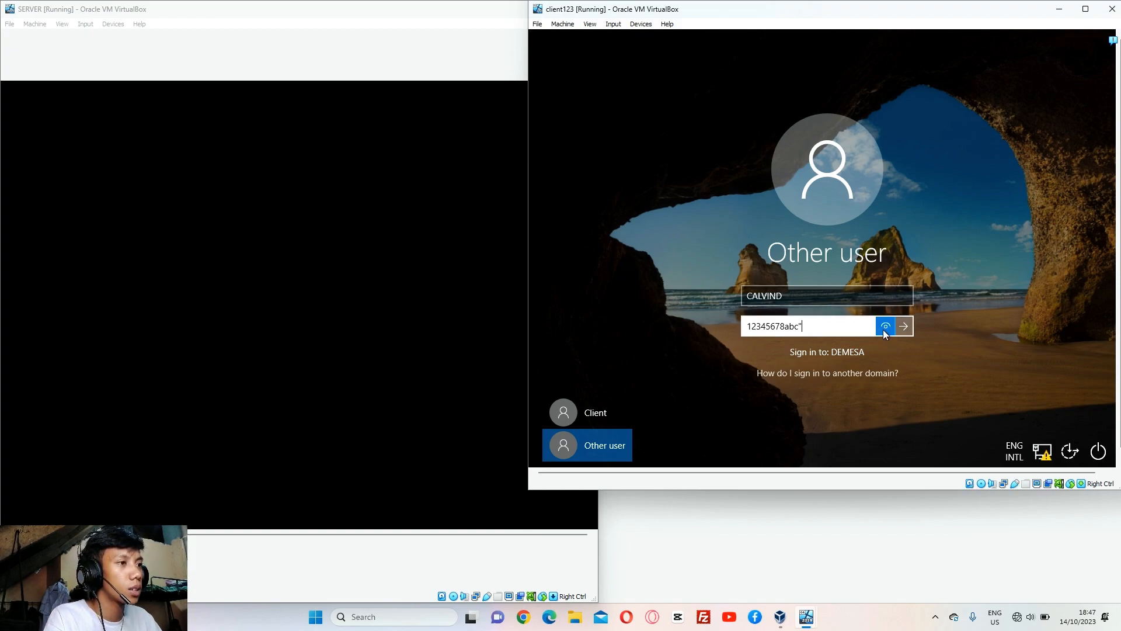
click(902, 326)
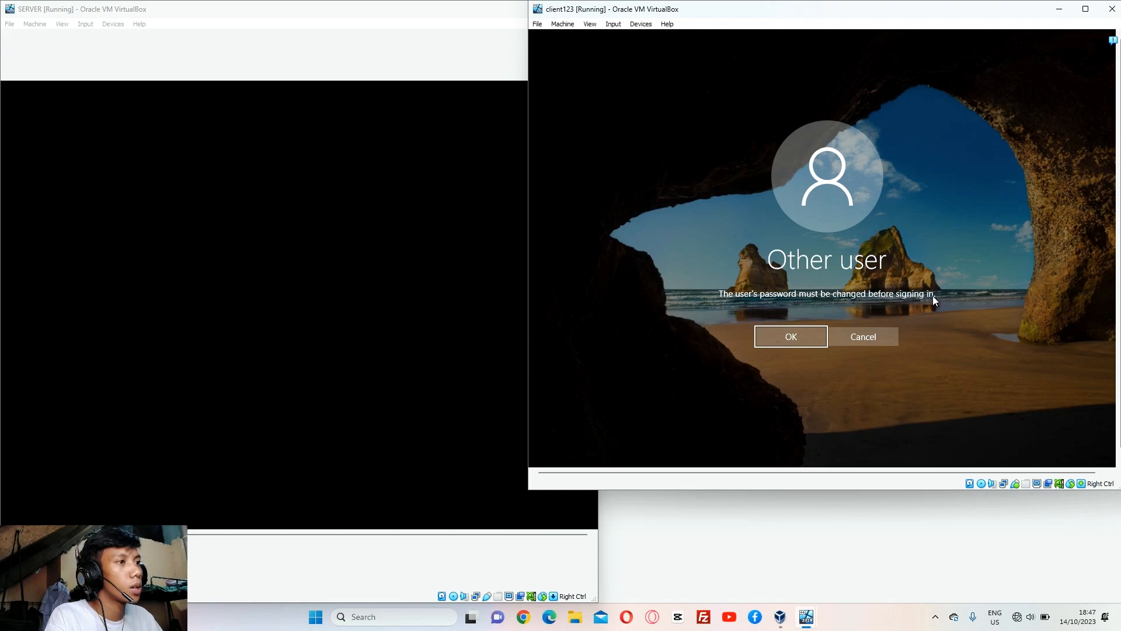
Replace the domain user's required password with a new confirmed one and continue to the client123 Welcome screen in a maximized VM window
click(771, 337)
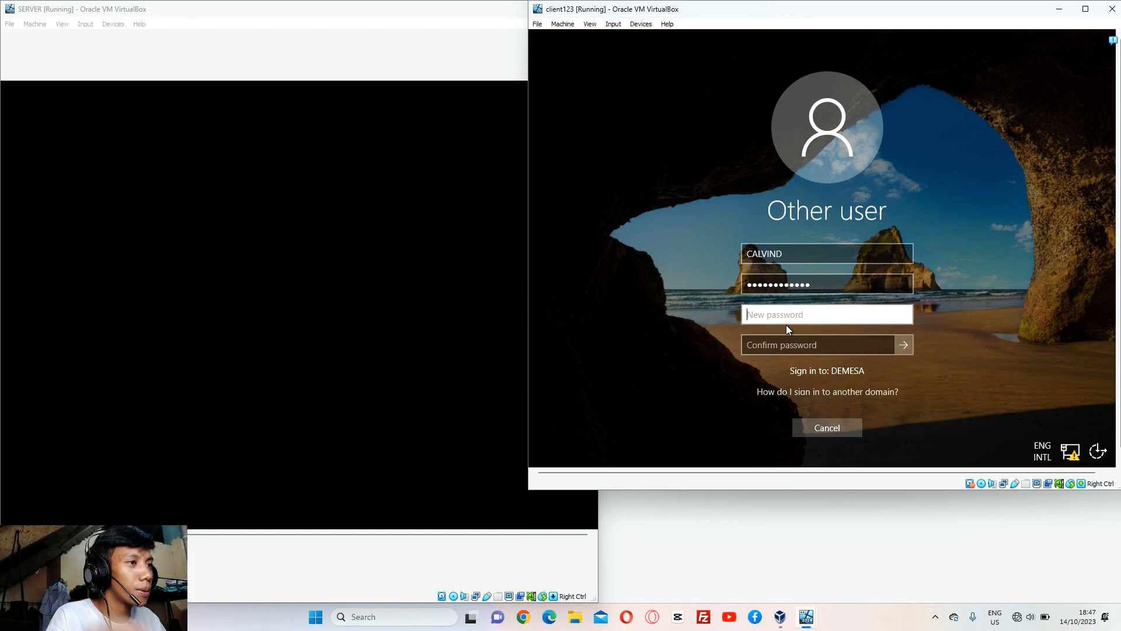
text(••)
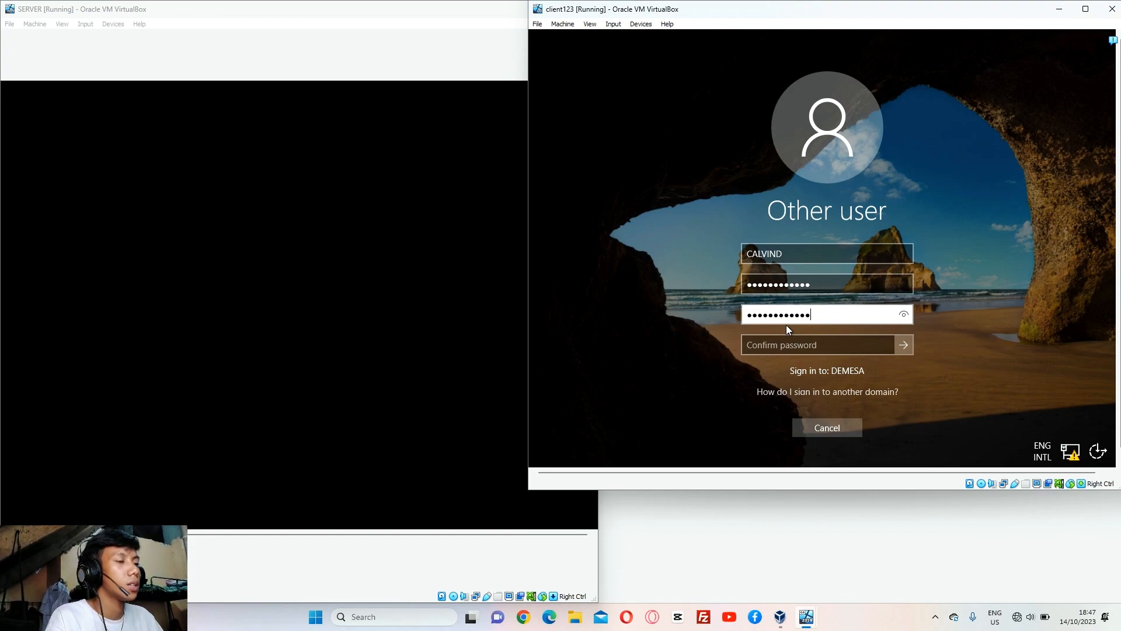
click(903, 316)
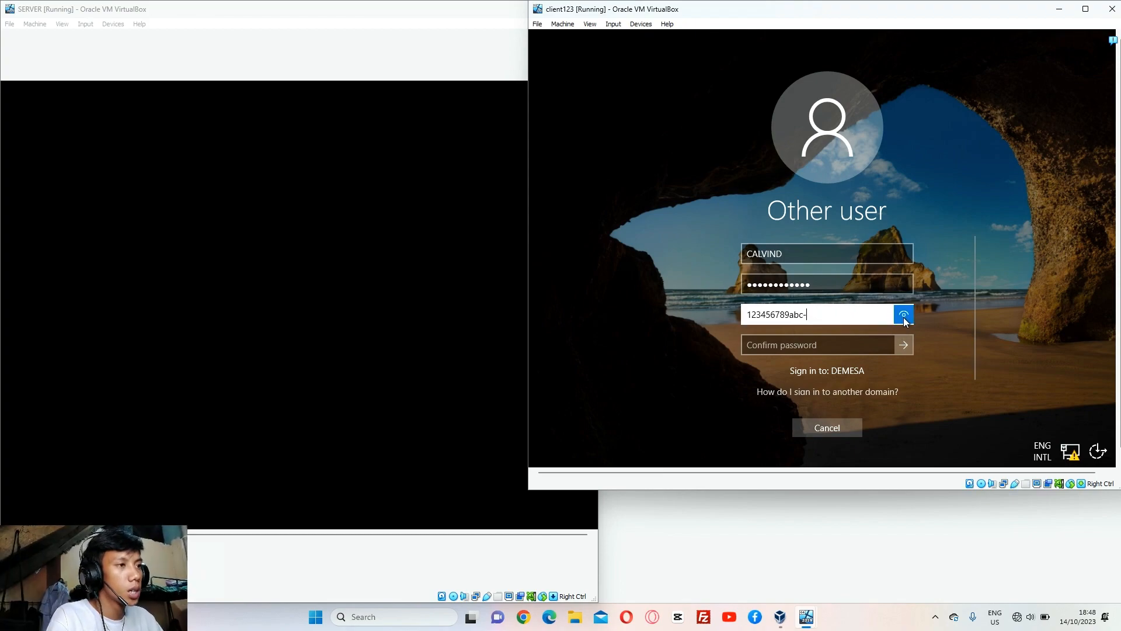
click(817, 344)
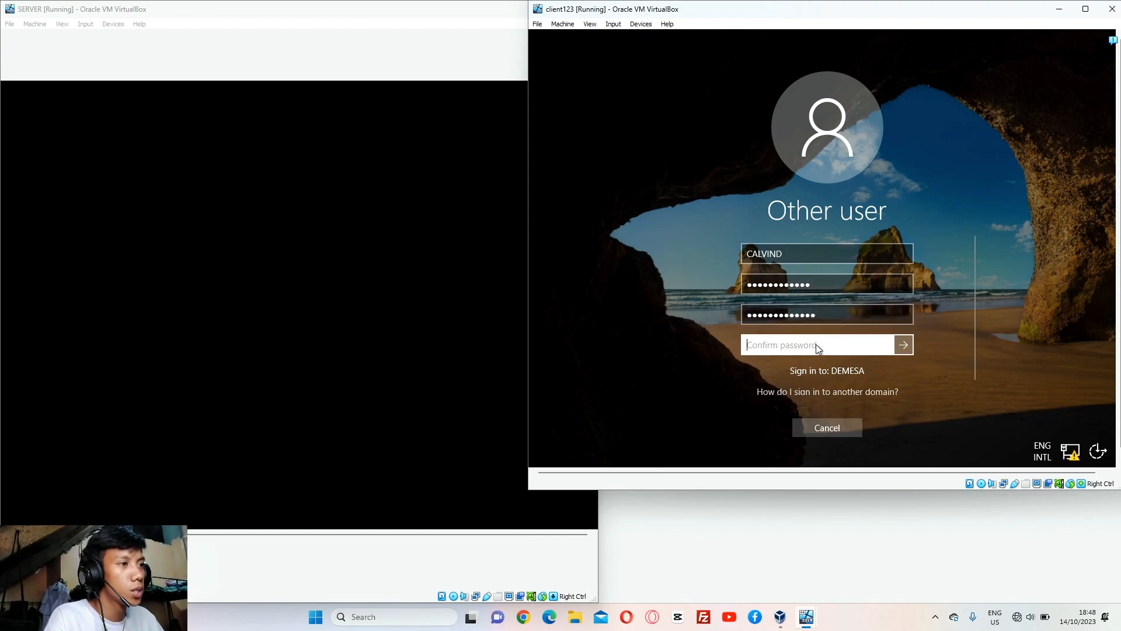
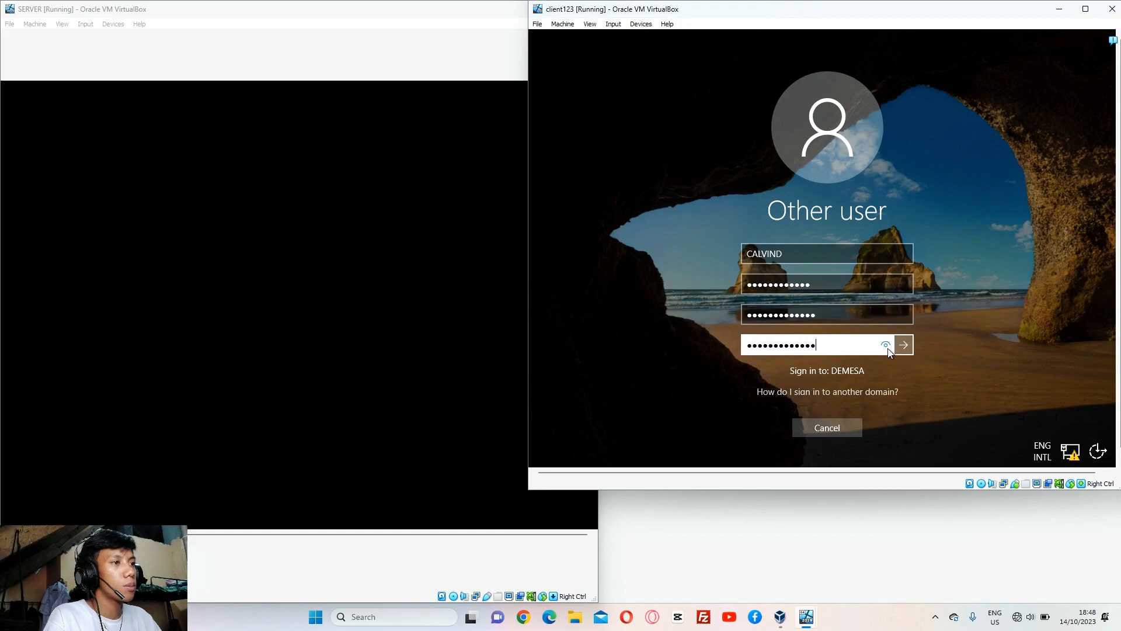
click(903, 345)
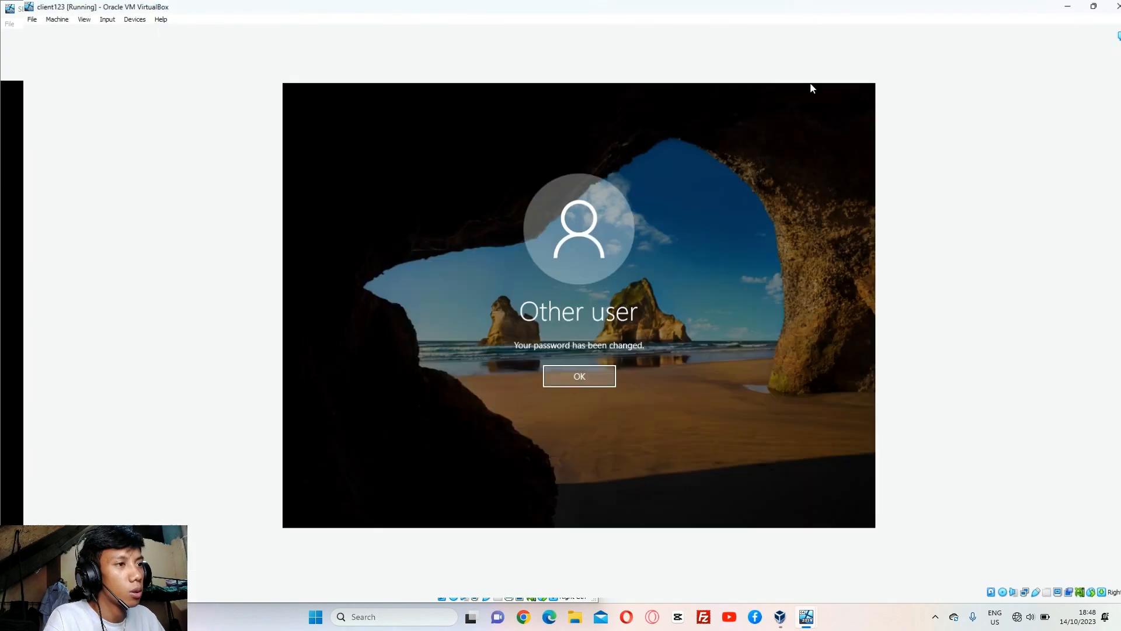
click(1086, 9)
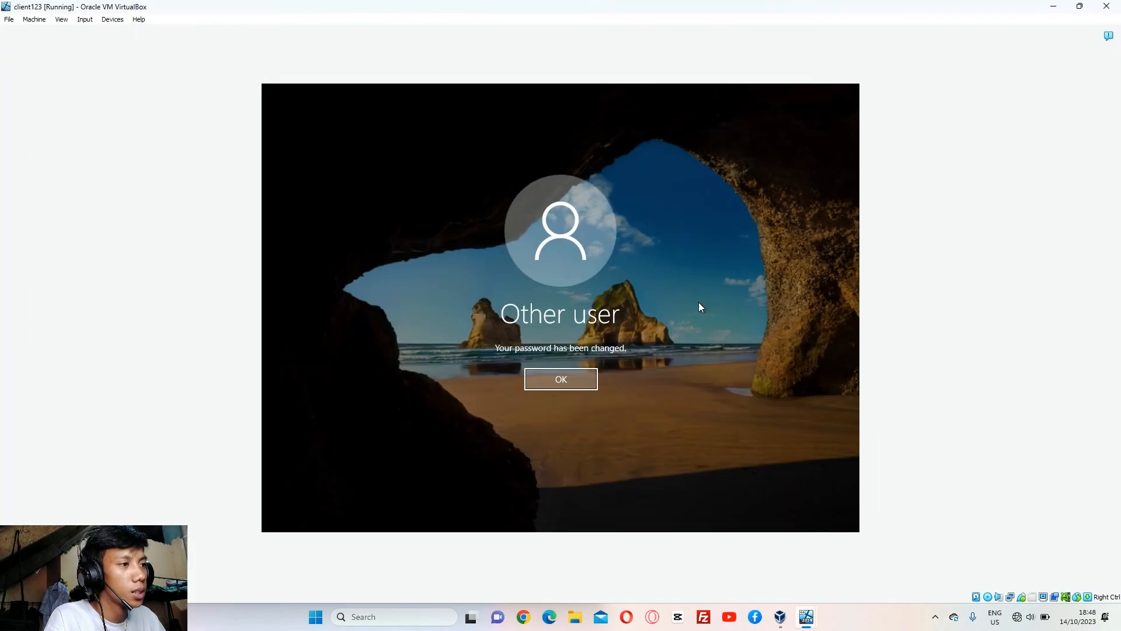
click(590, 377)
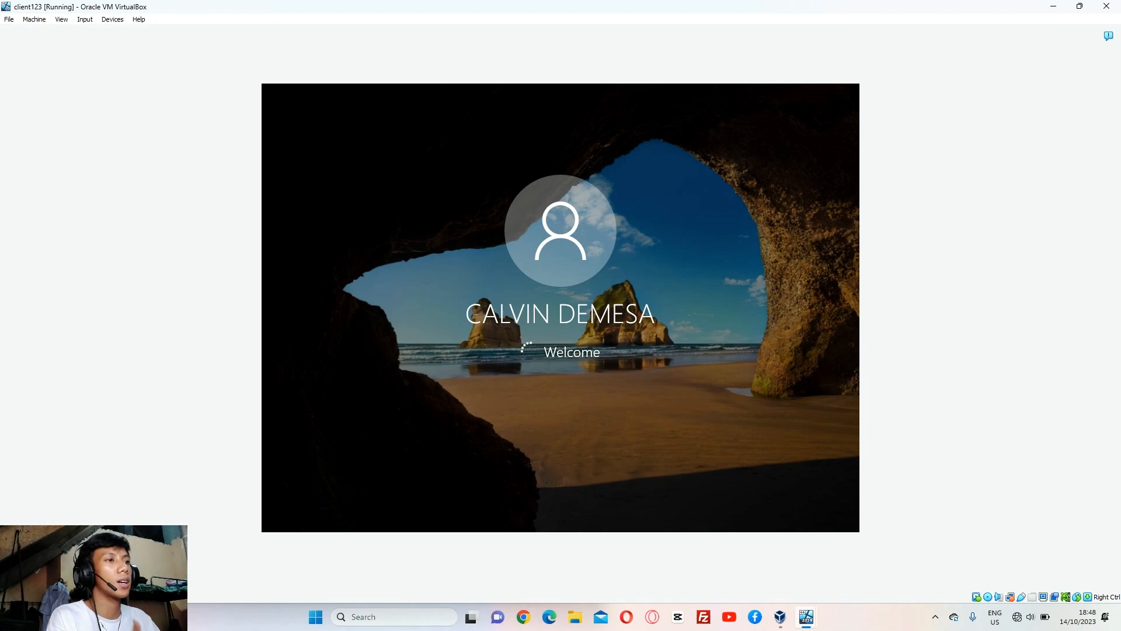